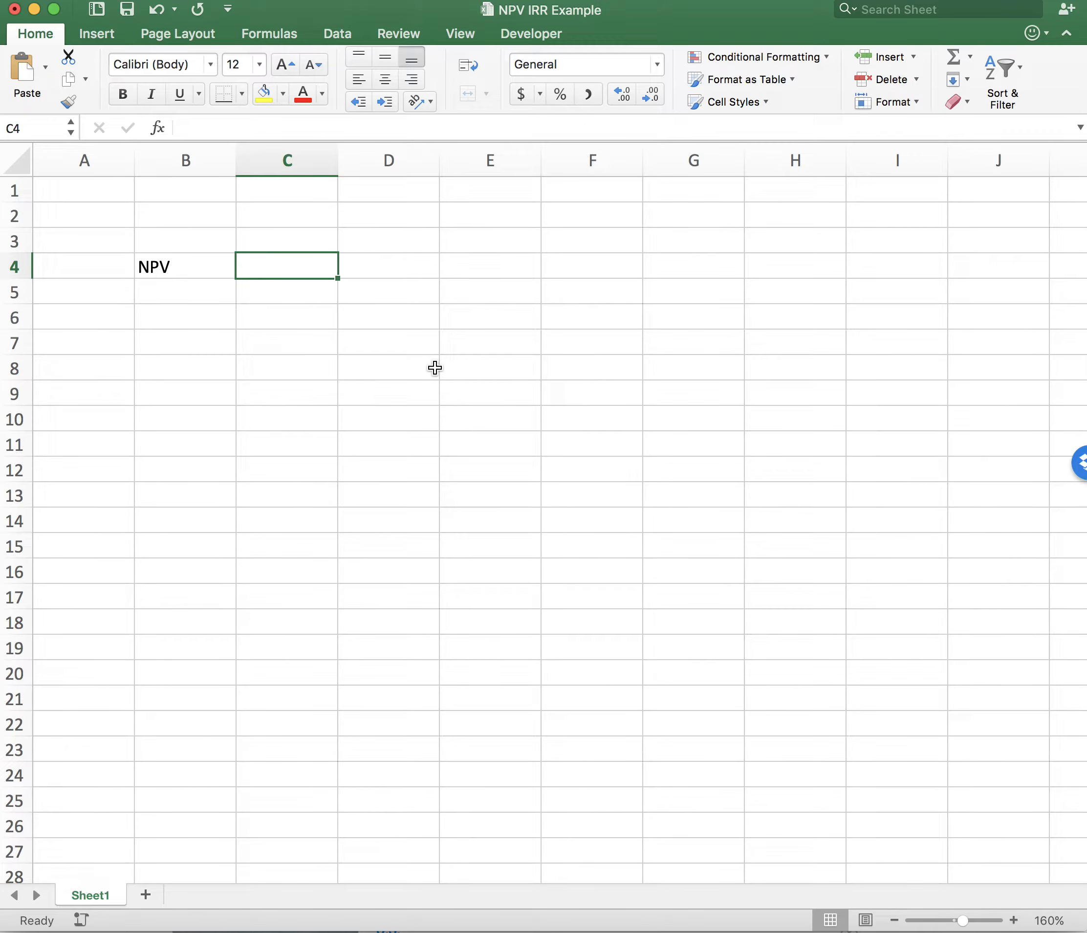
- Enter the initial amount 500 in C4 and the period number 0 above it in C3
type("500")
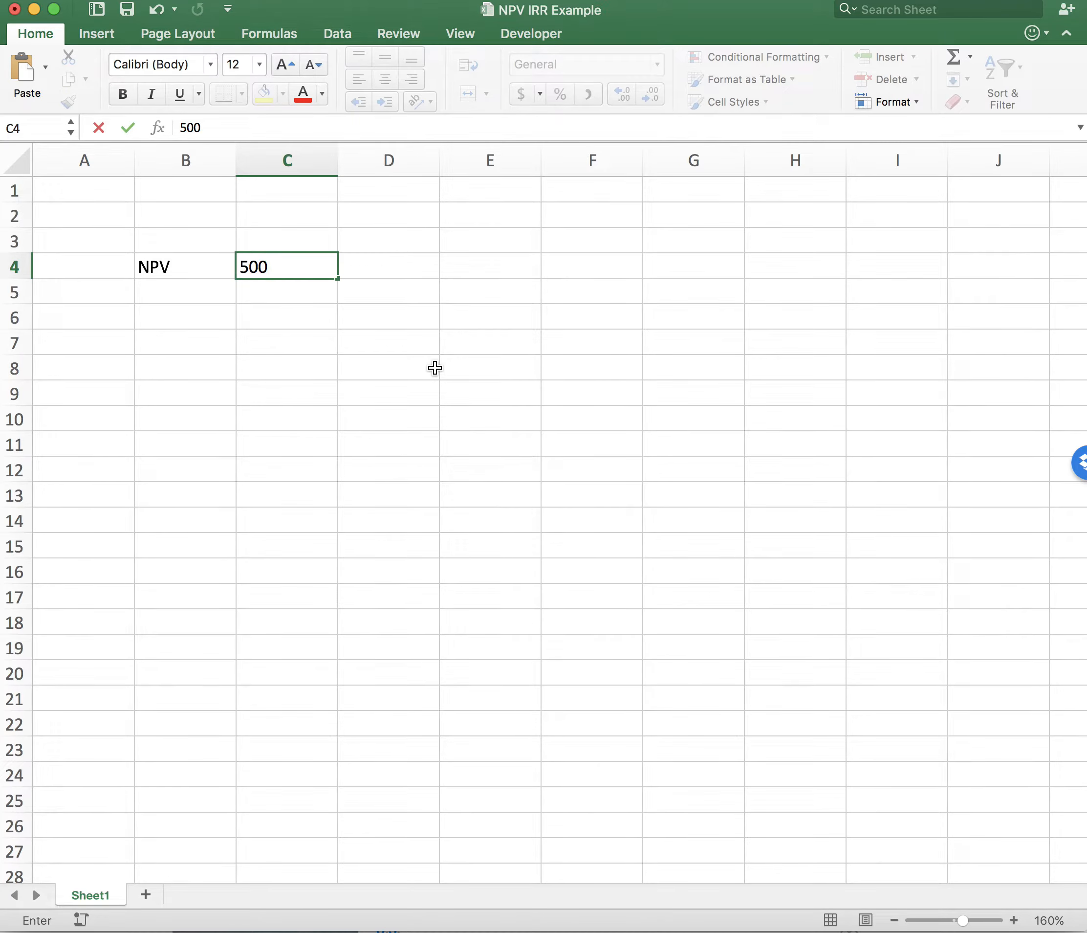
left_click(434, 368)
left_click(305, 239)
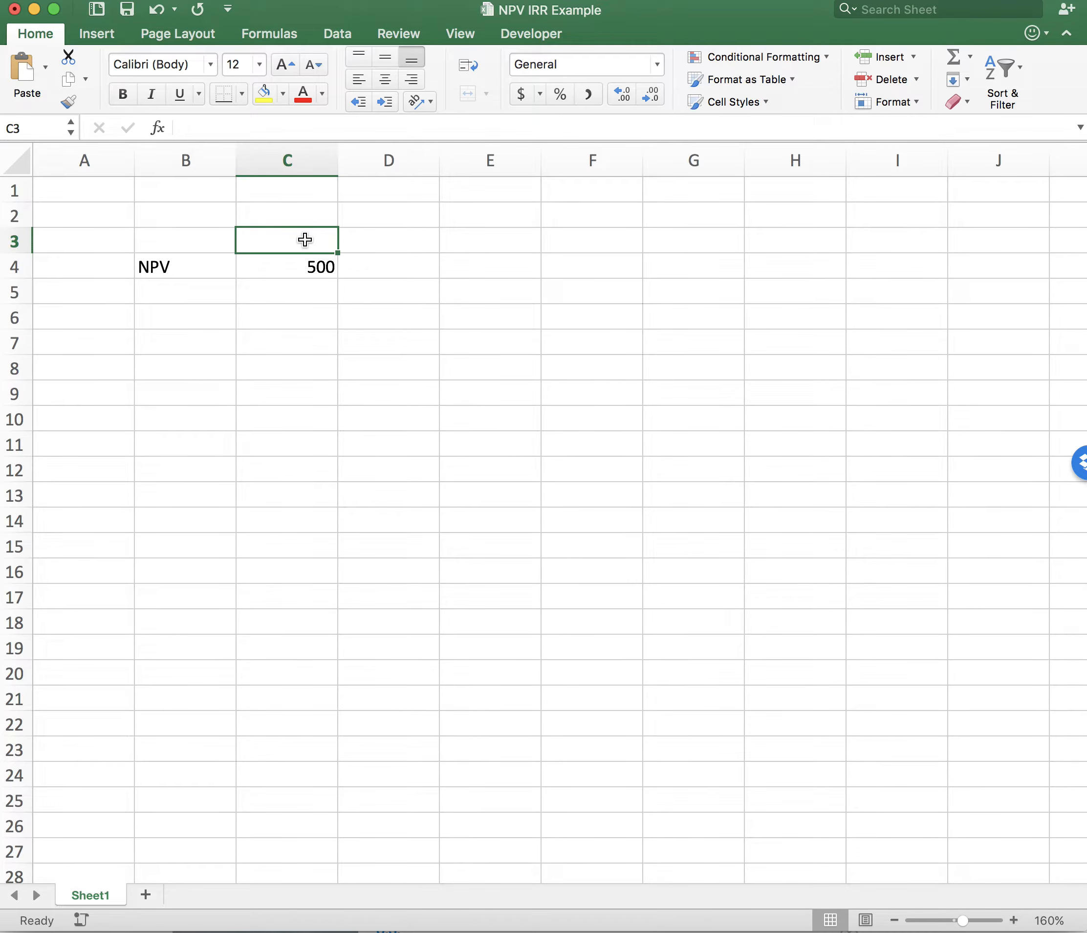
type("0")
left_click(412, 335)
- Fill the period numbers 1, 2, 3 and 4 across cells D3 to G3
left_click(420, 244)
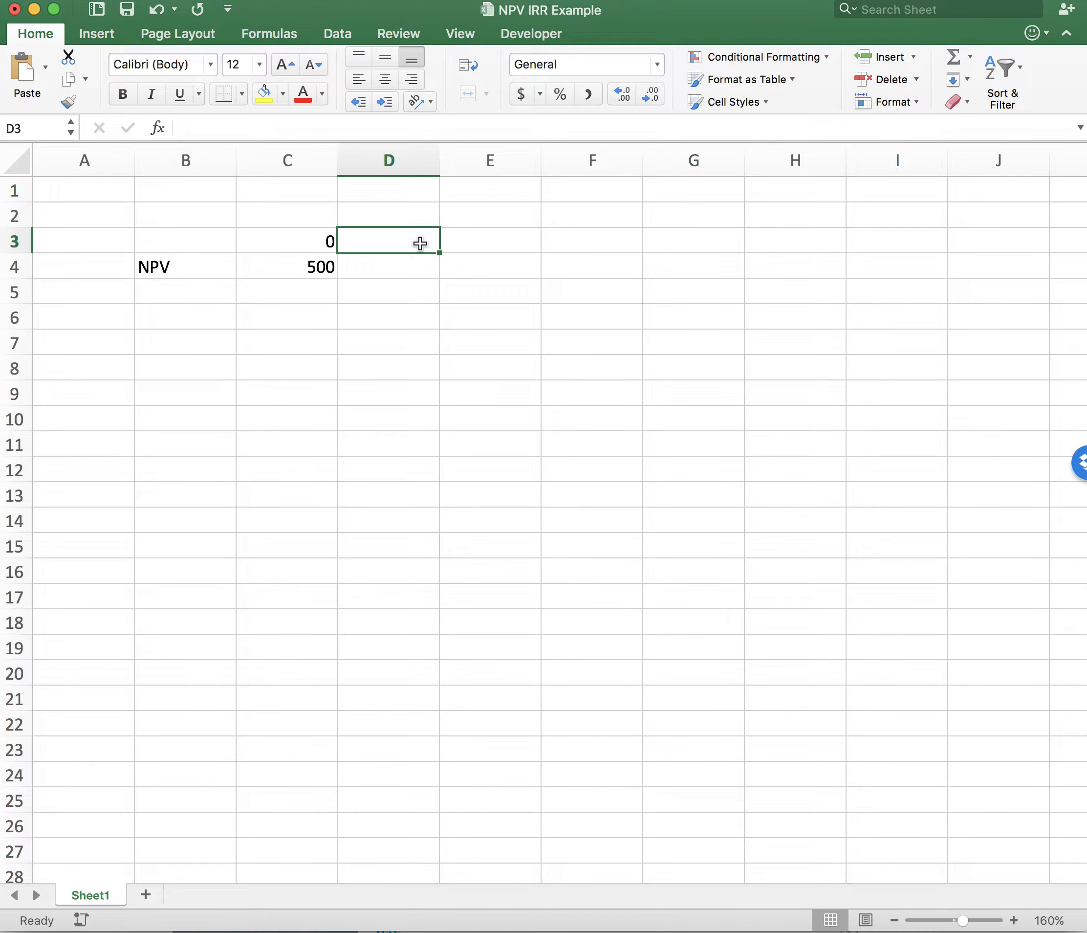
type("1")
key("Tab")
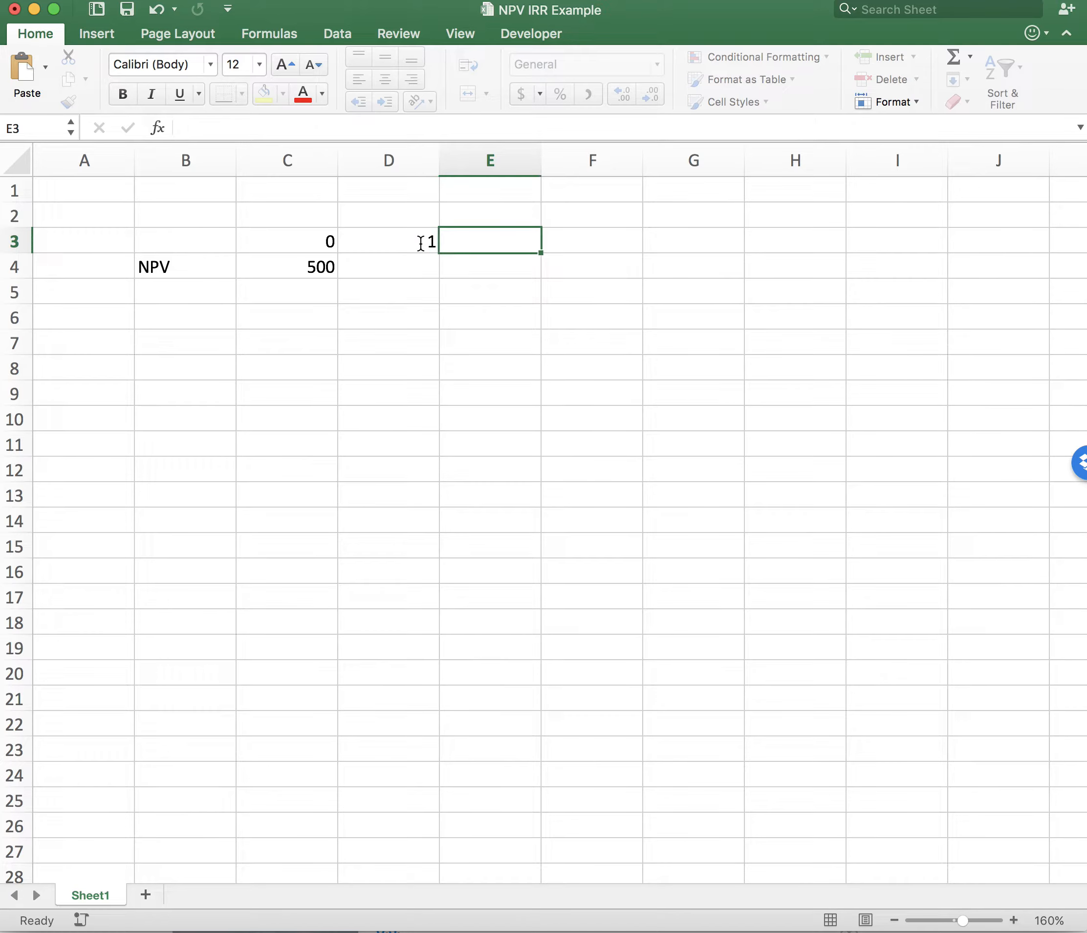
type("2")
key("Tab")
type("3")
key("Tab")
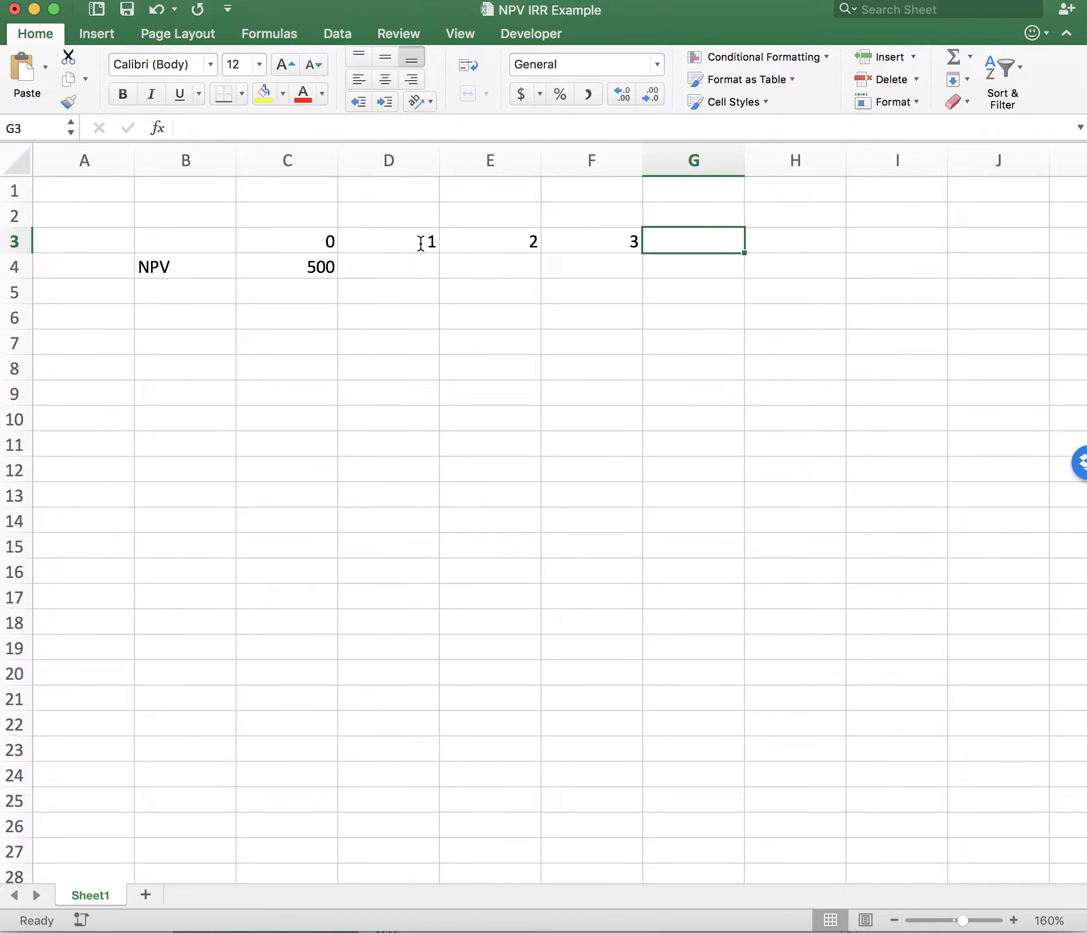
key("Tab")
key("Left")
type("4")
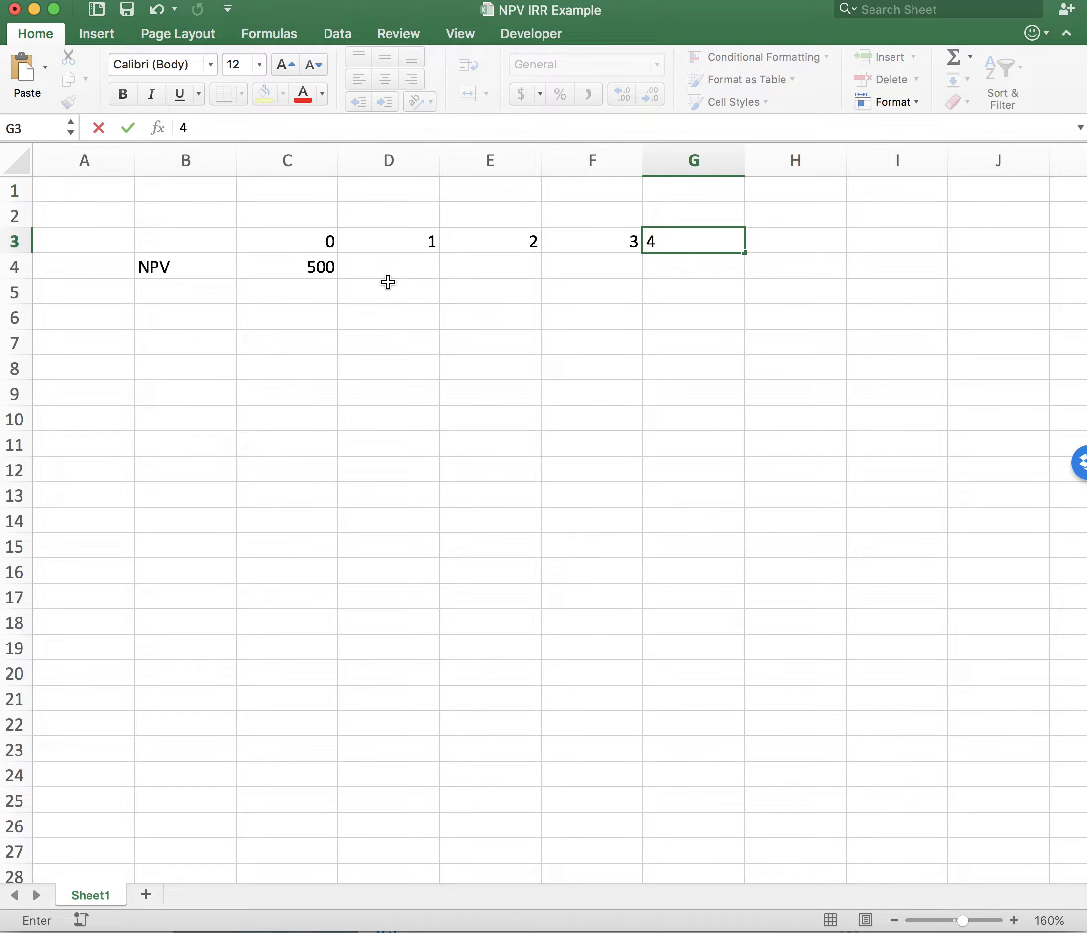
left_click(393, 297)
- Enter the cash flows 100, 125, 150 and 200 in cells D4 to G4
left_click(412, 264)
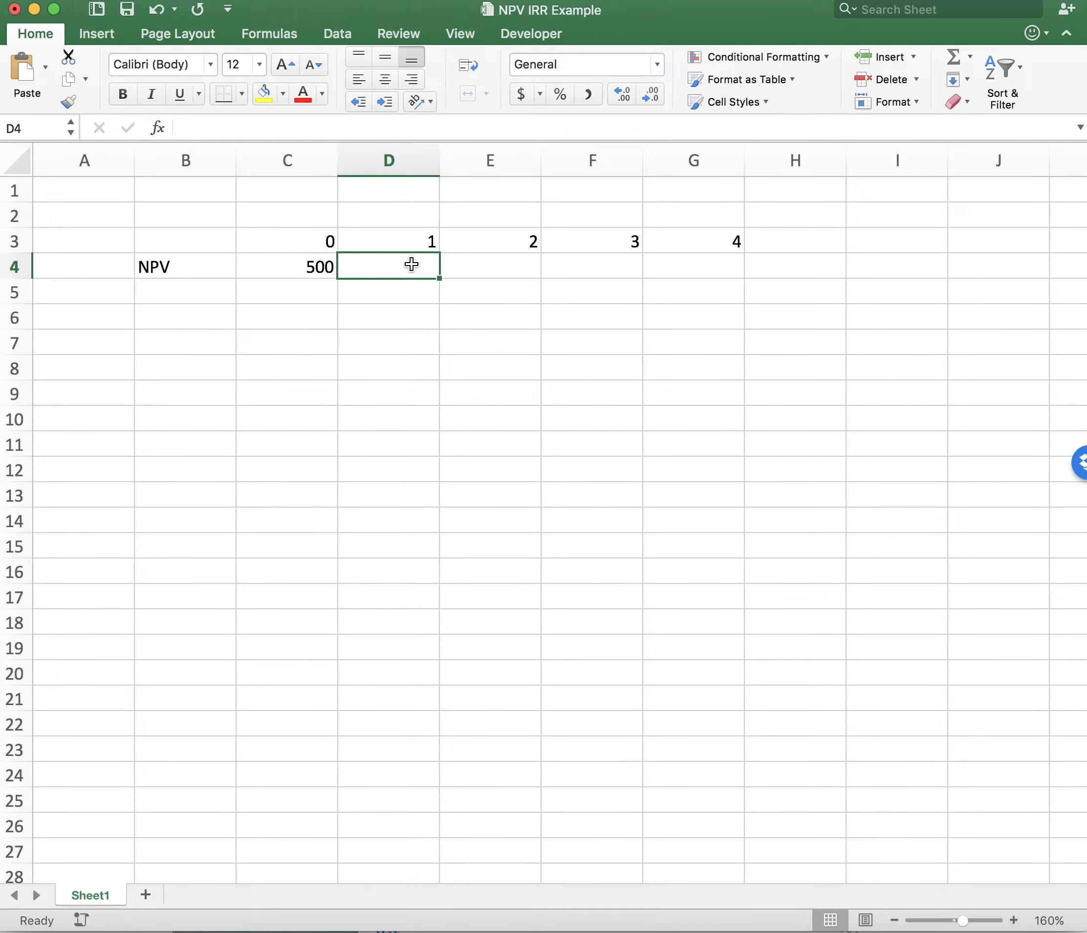
type("100")
key("Tab")
type("125")
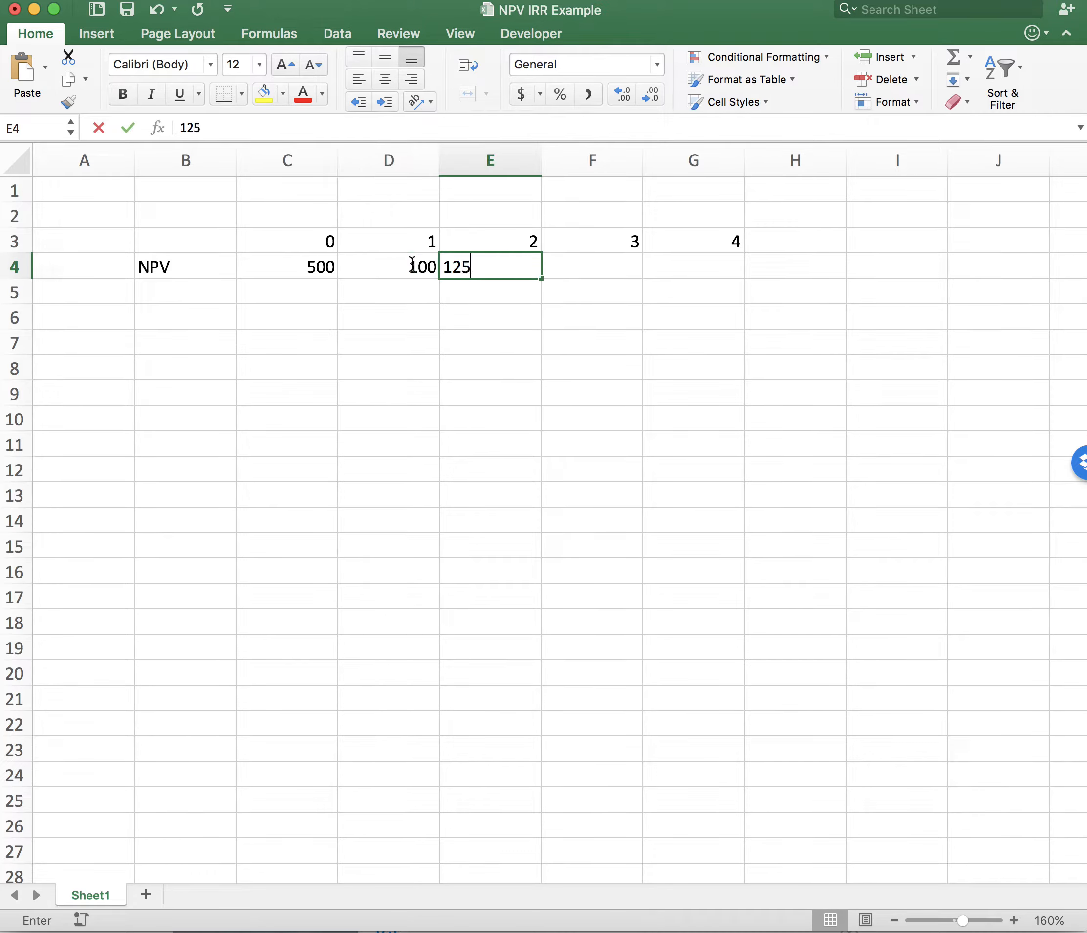
key("Tab")
type("150")
key("Tab")
type("200")
left_click(410, 458)
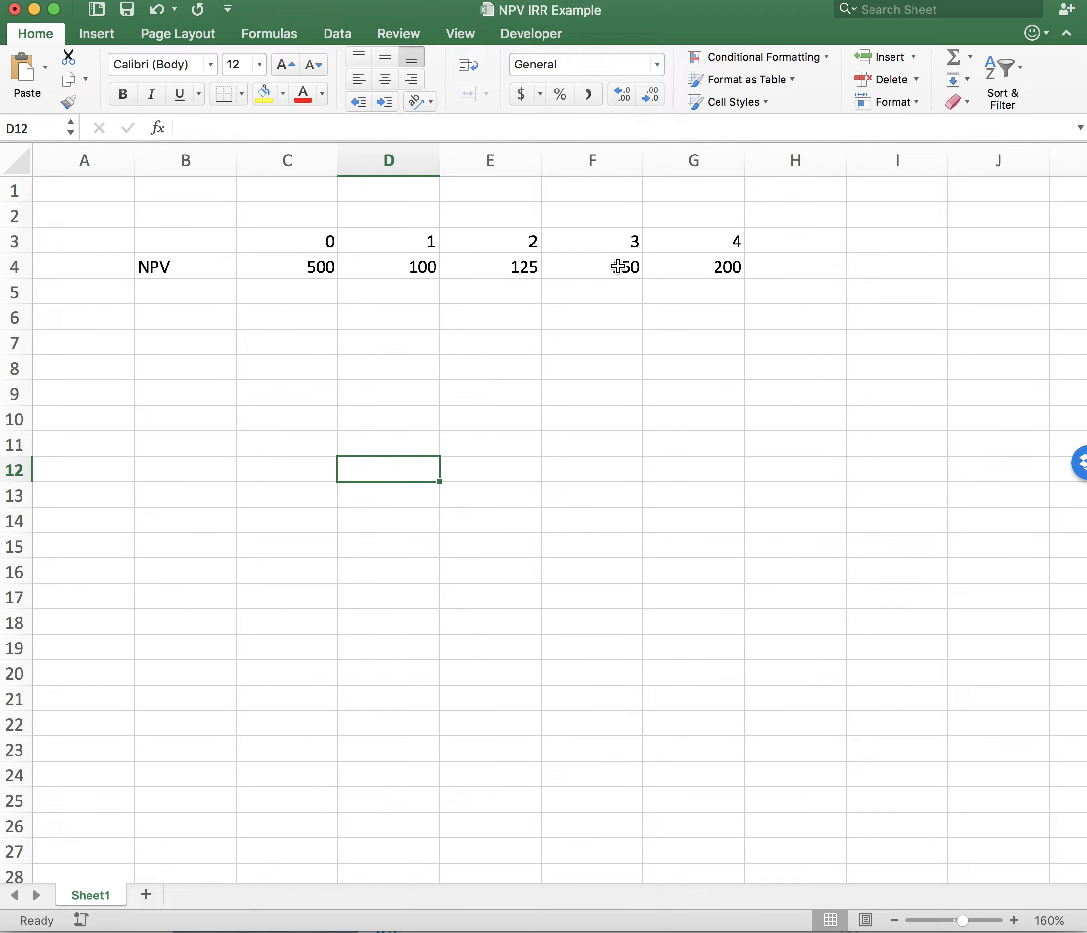
- Add a fifth period by entering 5 in H3 and its cash flow of 250 in H4
left_click(802, 244)
type("5")
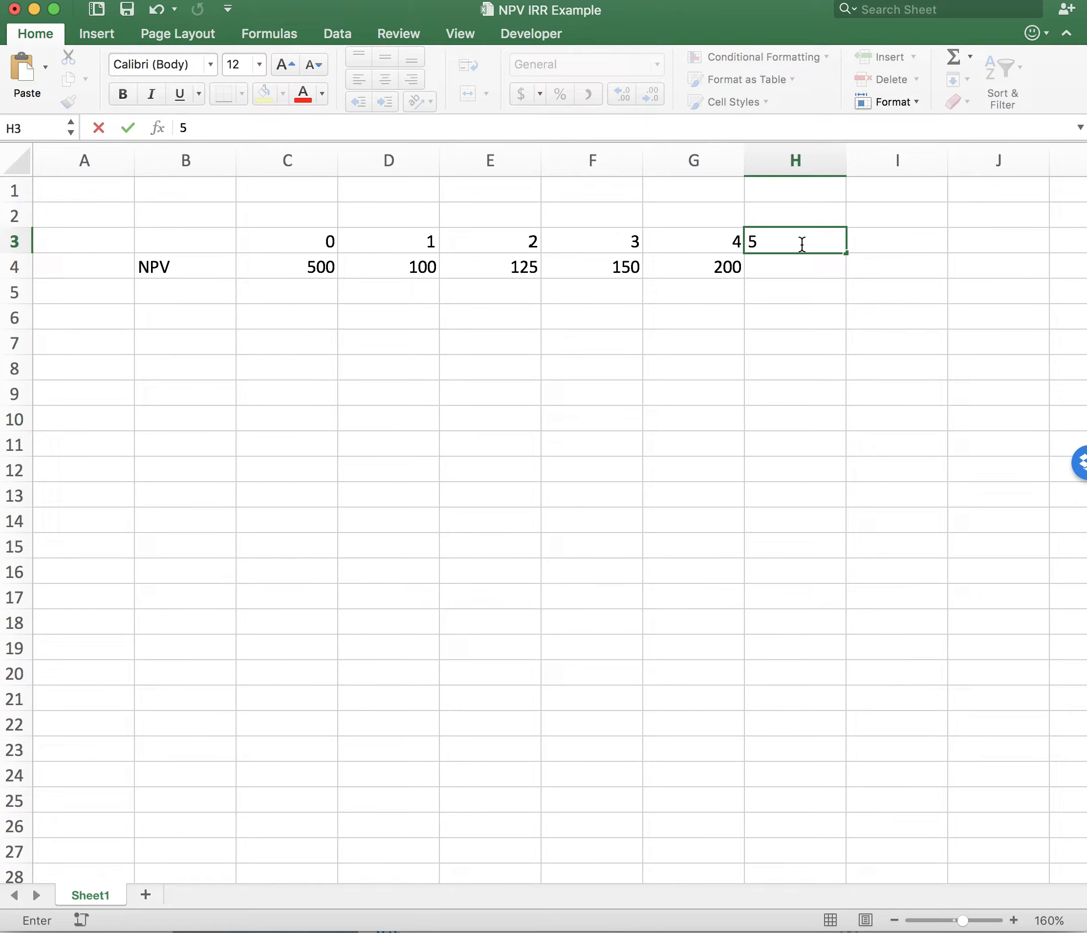
key("Return")
type("250")
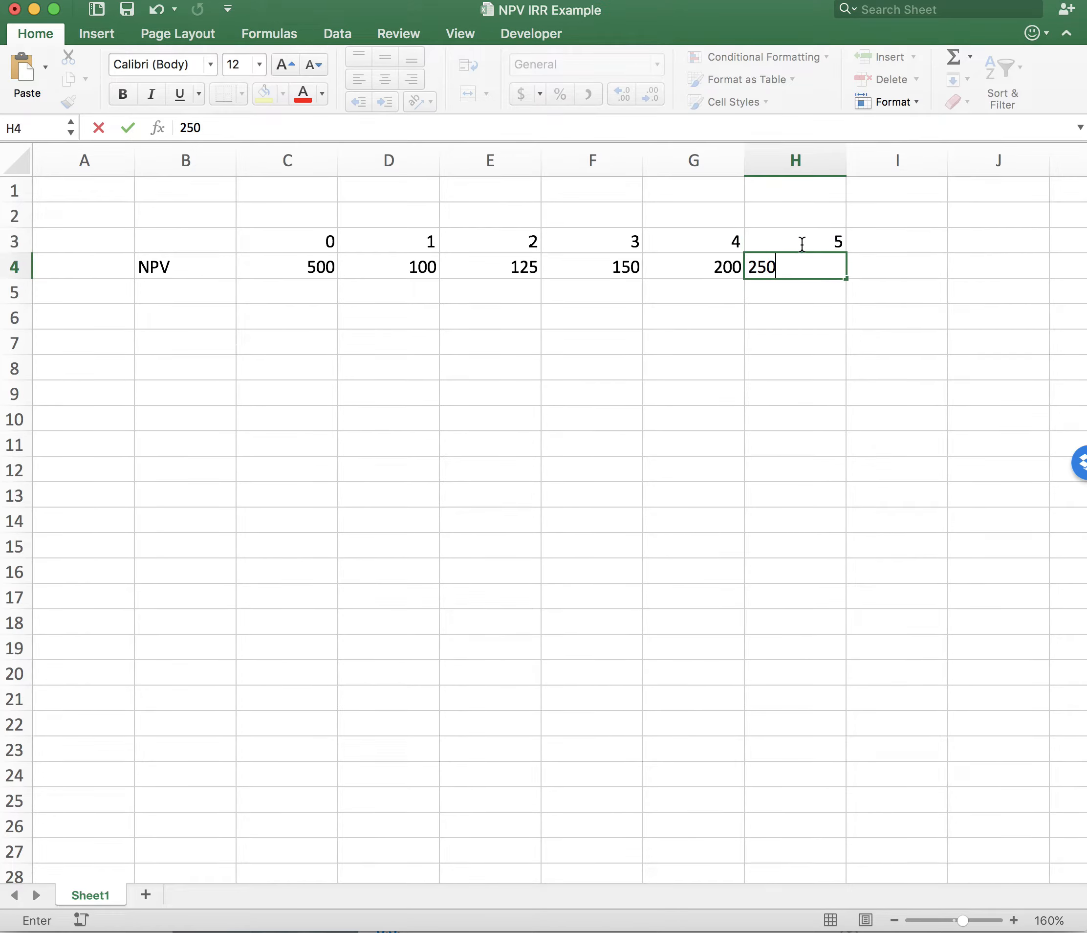
left_click_drag(721, 394, 720, 370)
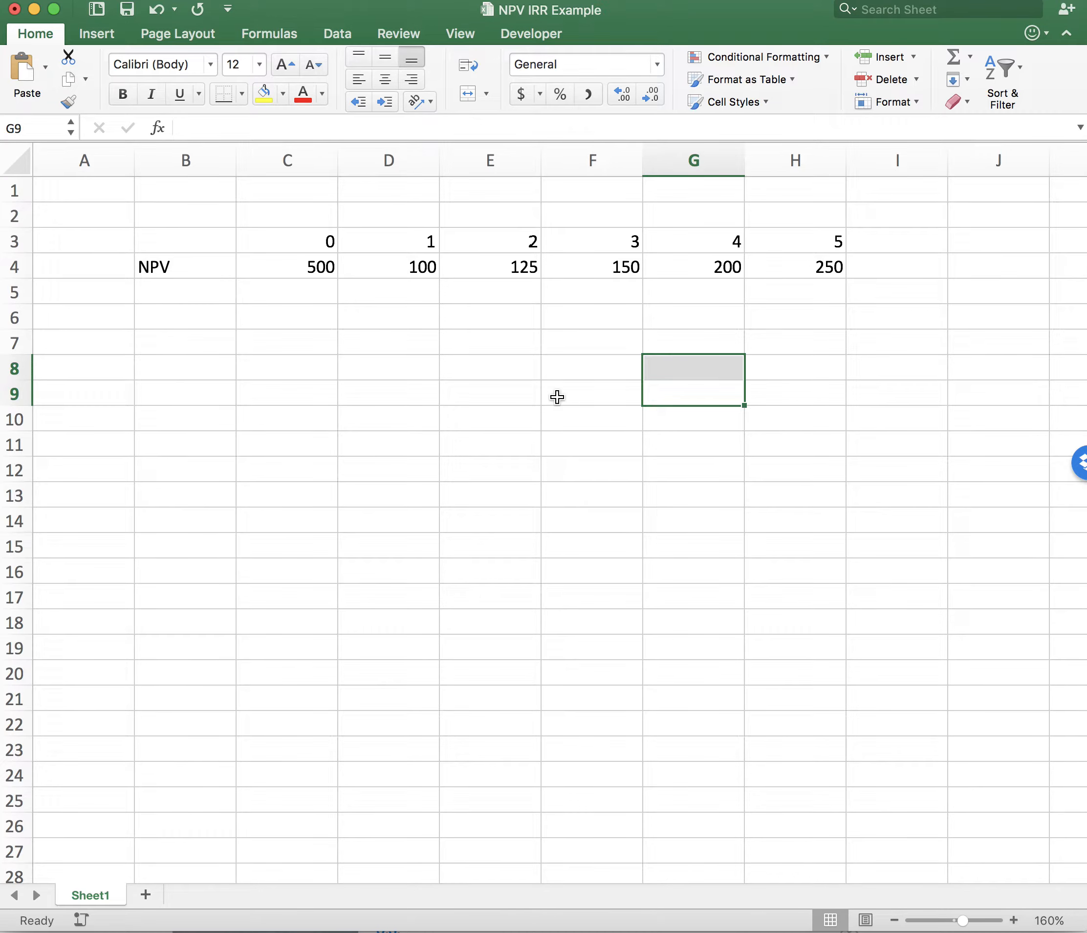
- Examine the initial amount in C4 and the yearly cash flows in D4:H4
left_click_drag(398, 261, 800, 276)
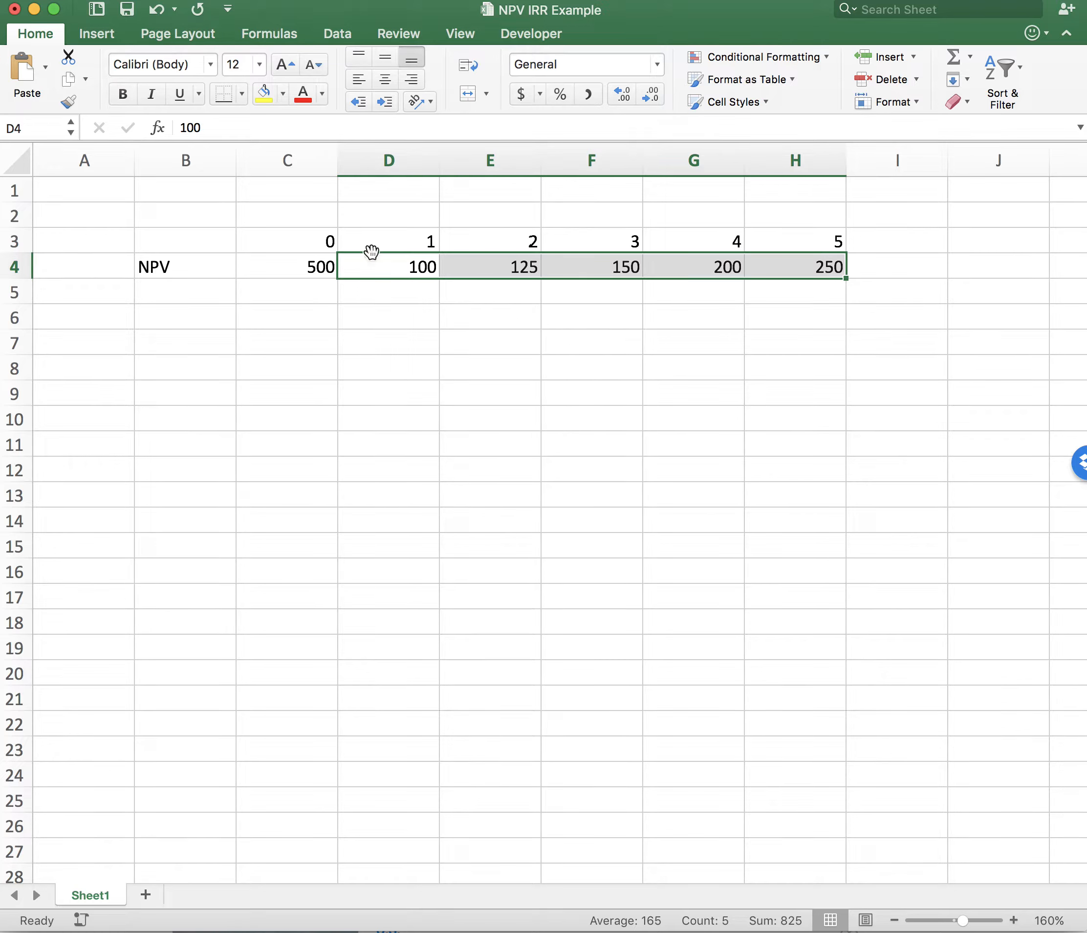
left_click(294, 262)
left_click(364, 266)
left_click_drag(364, 266, 796, 267)
left_click(567, 331)
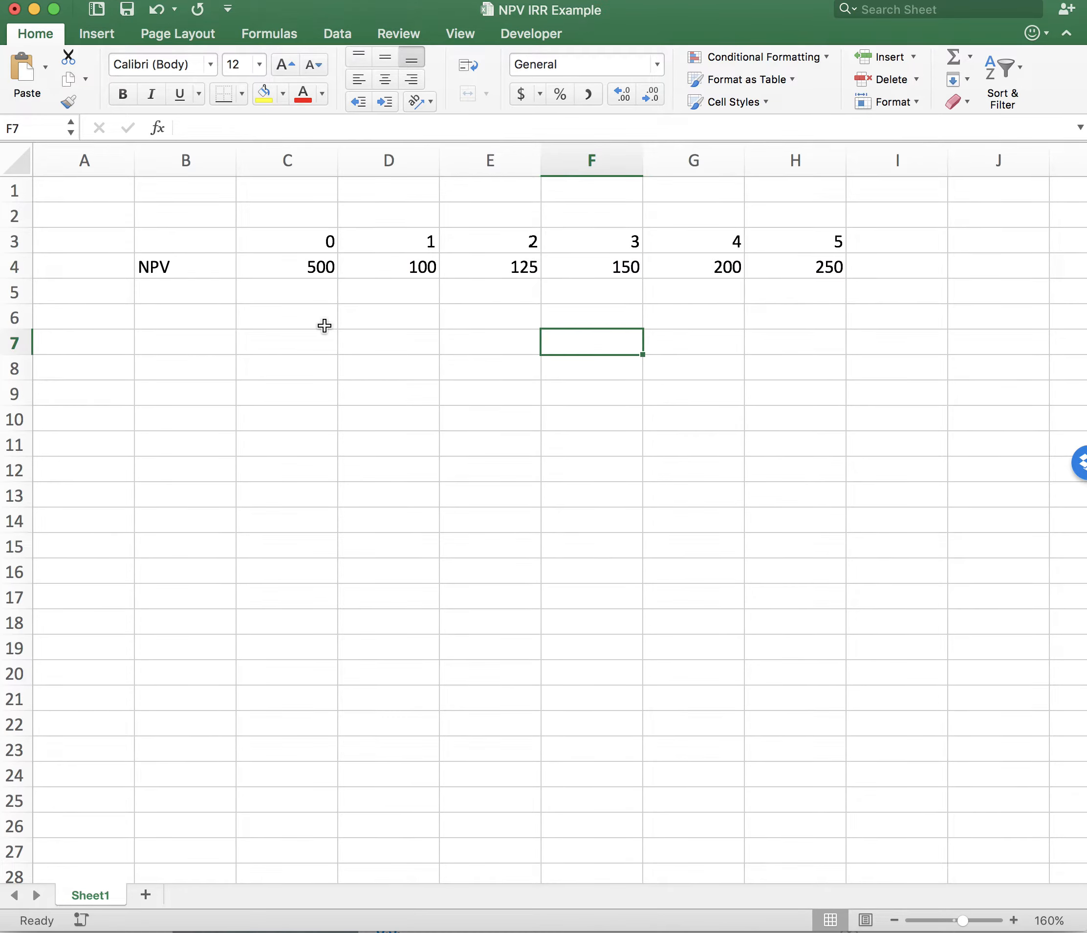
left_click(162, 267)
left_click(267, 325)
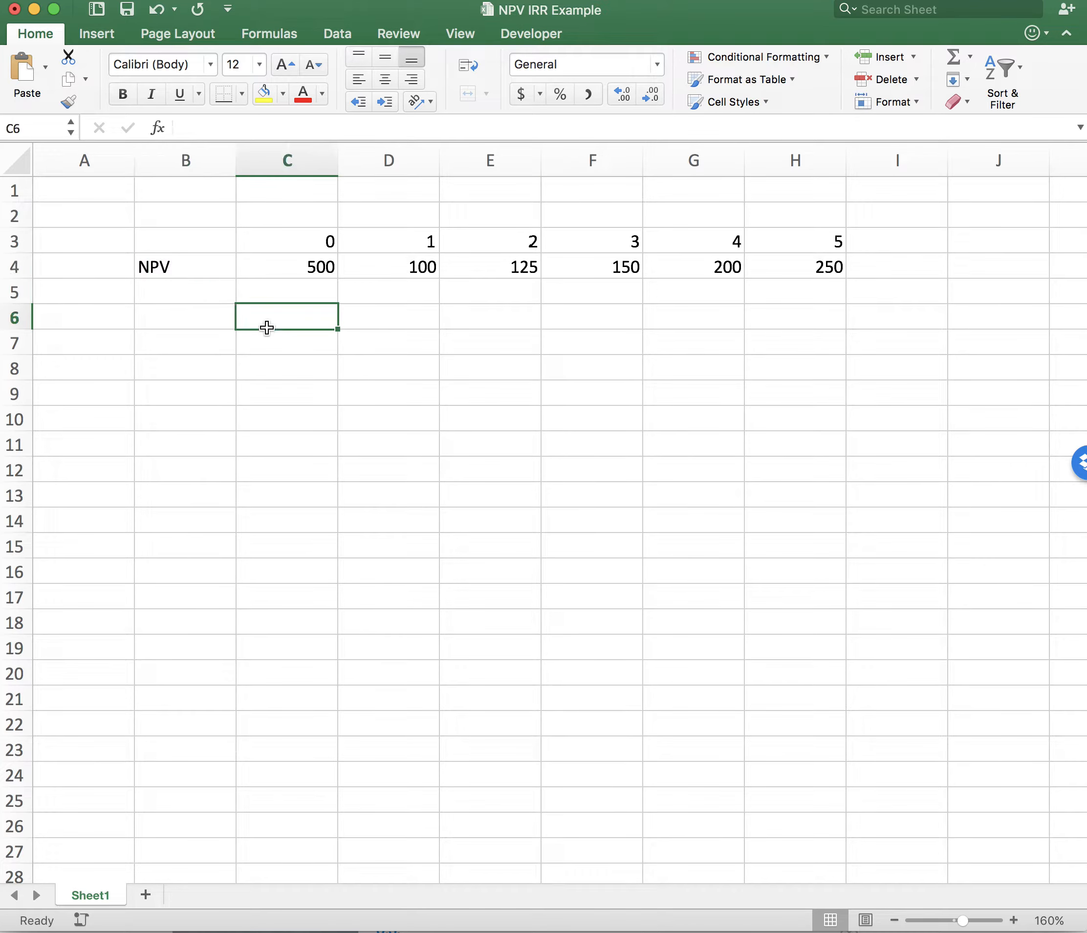
left_click(216, 294)
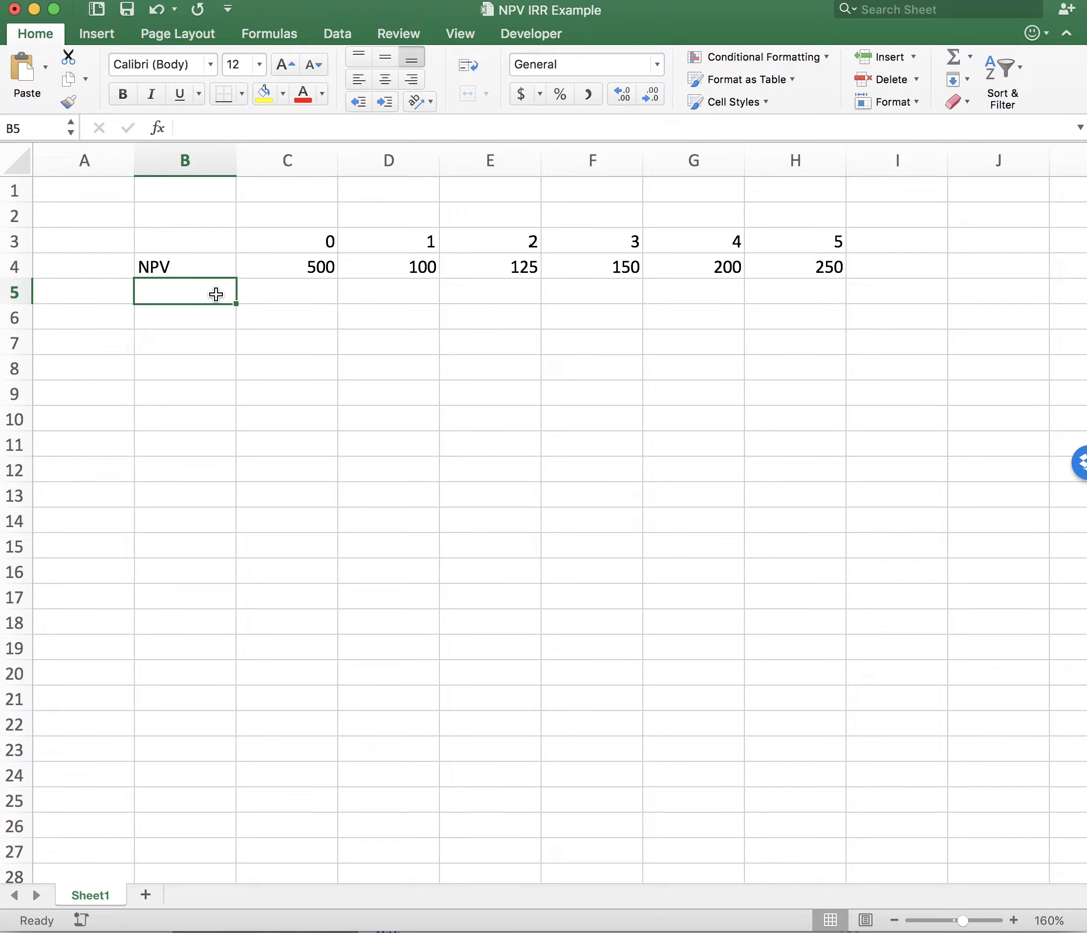
type("=")
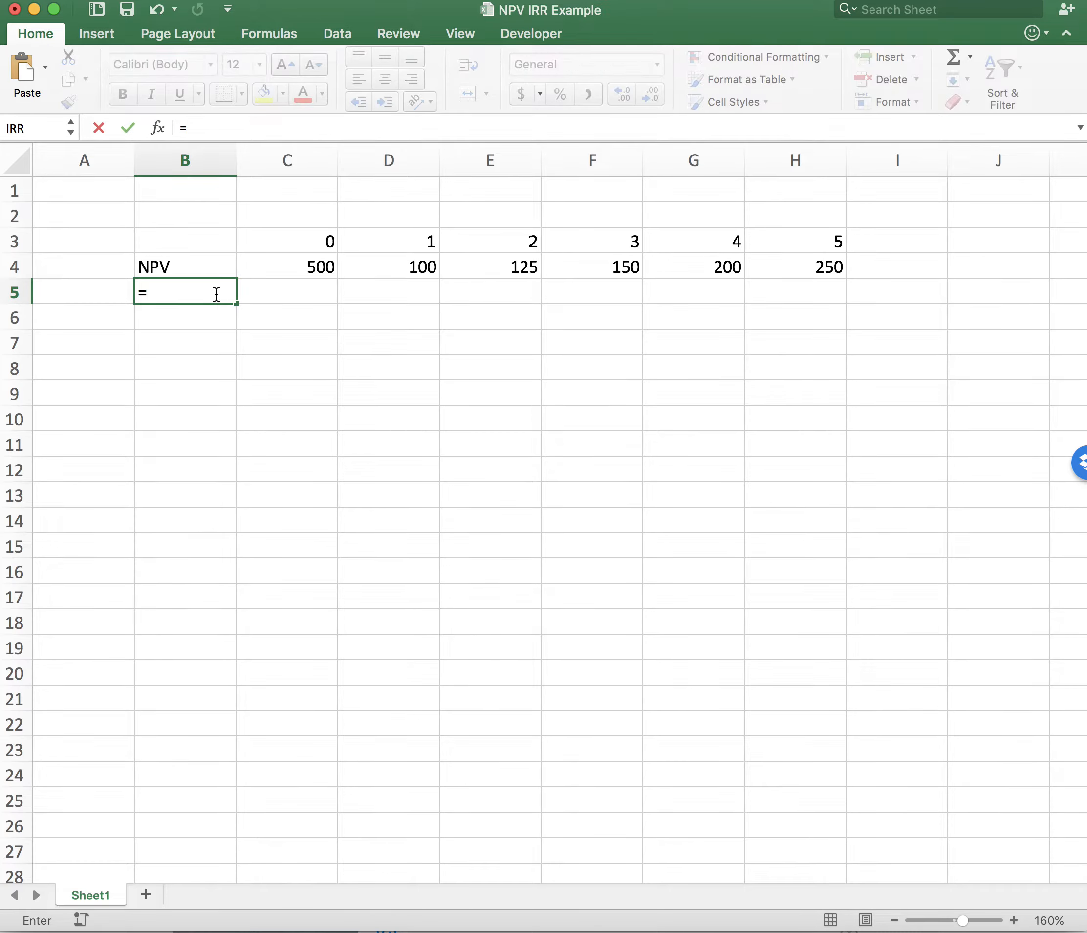
type("npv(")
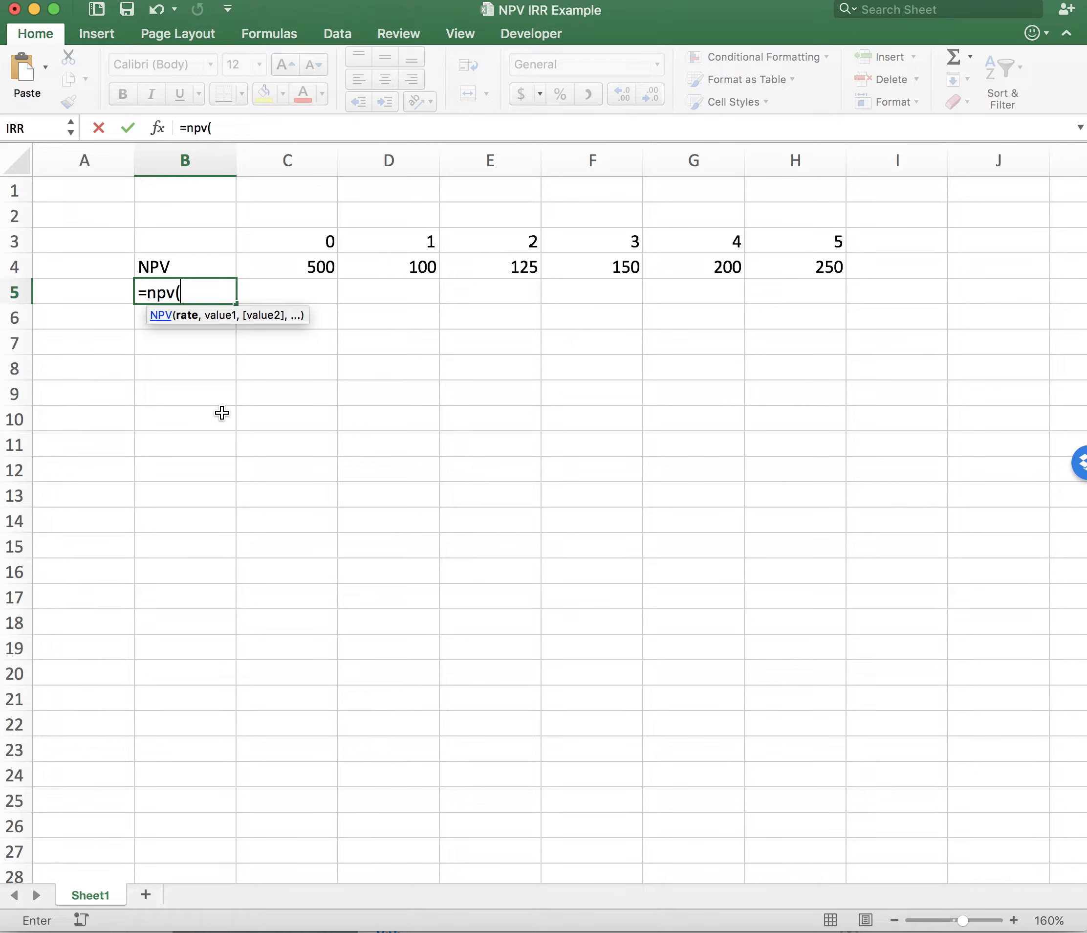
key("Escape")
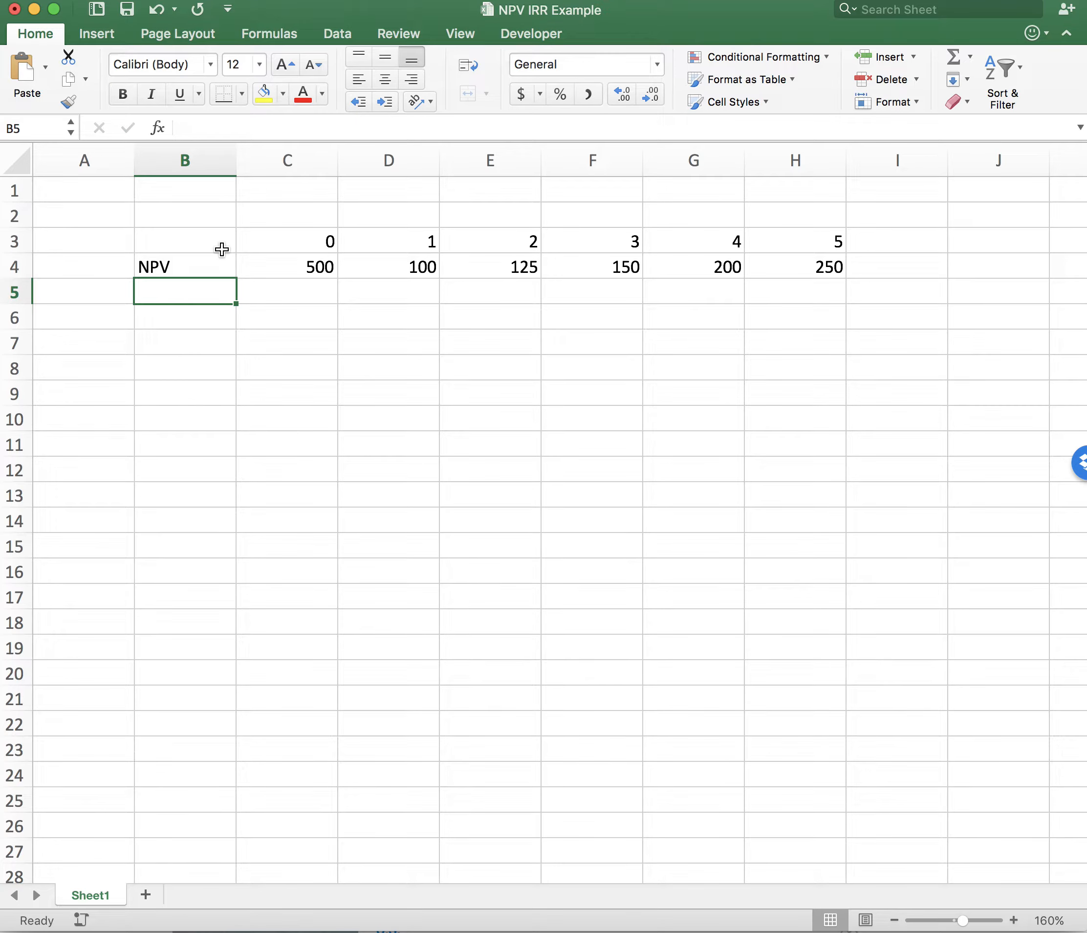
- Label D2 as Rate and enter .08 in E2, formatted as a percentage
left_click(423, 207)
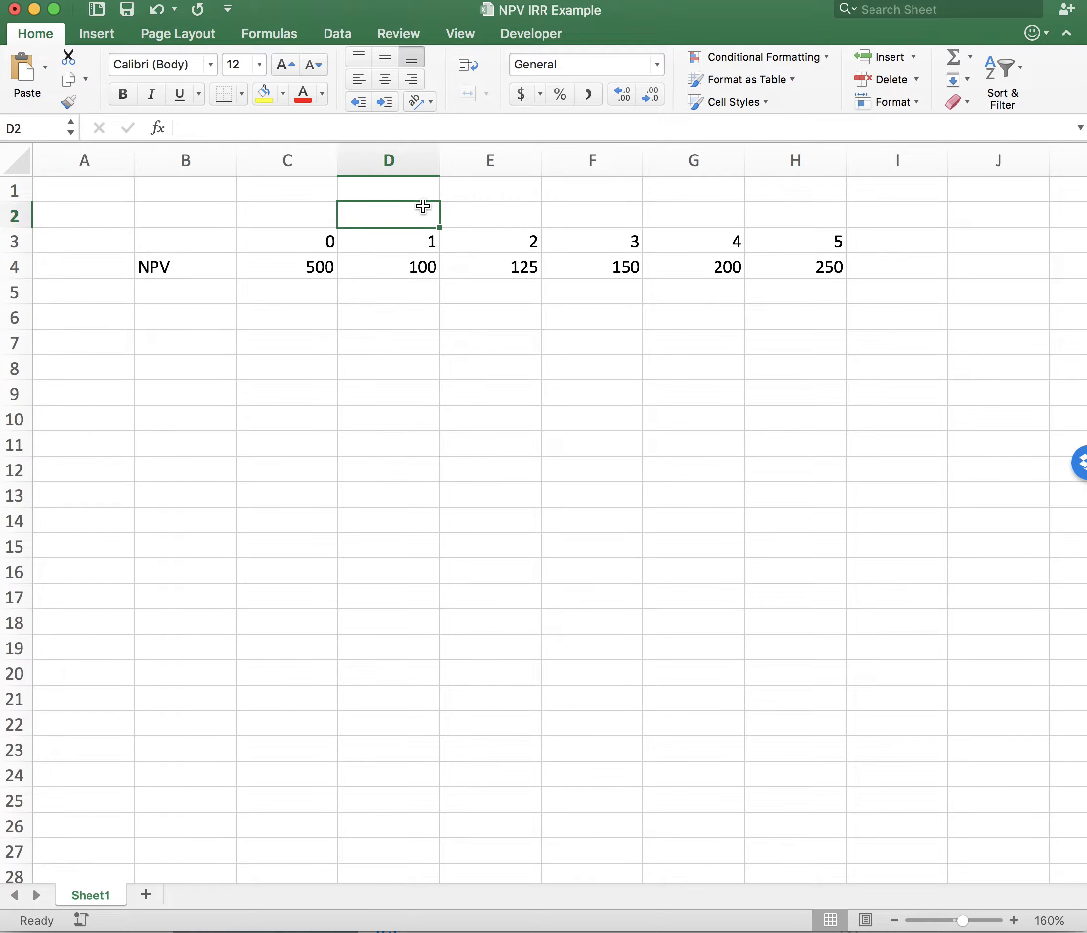
type("Rate")
left_click(496, 216)
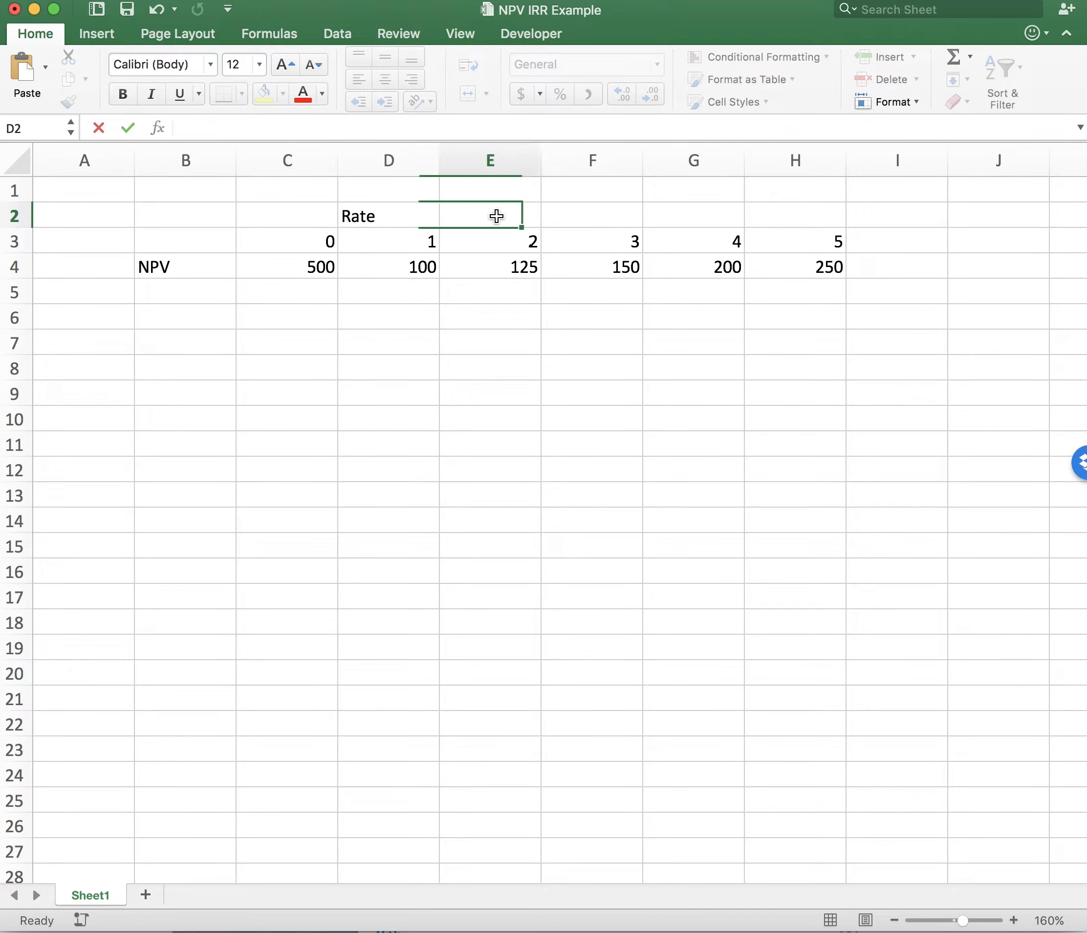
type(".08")
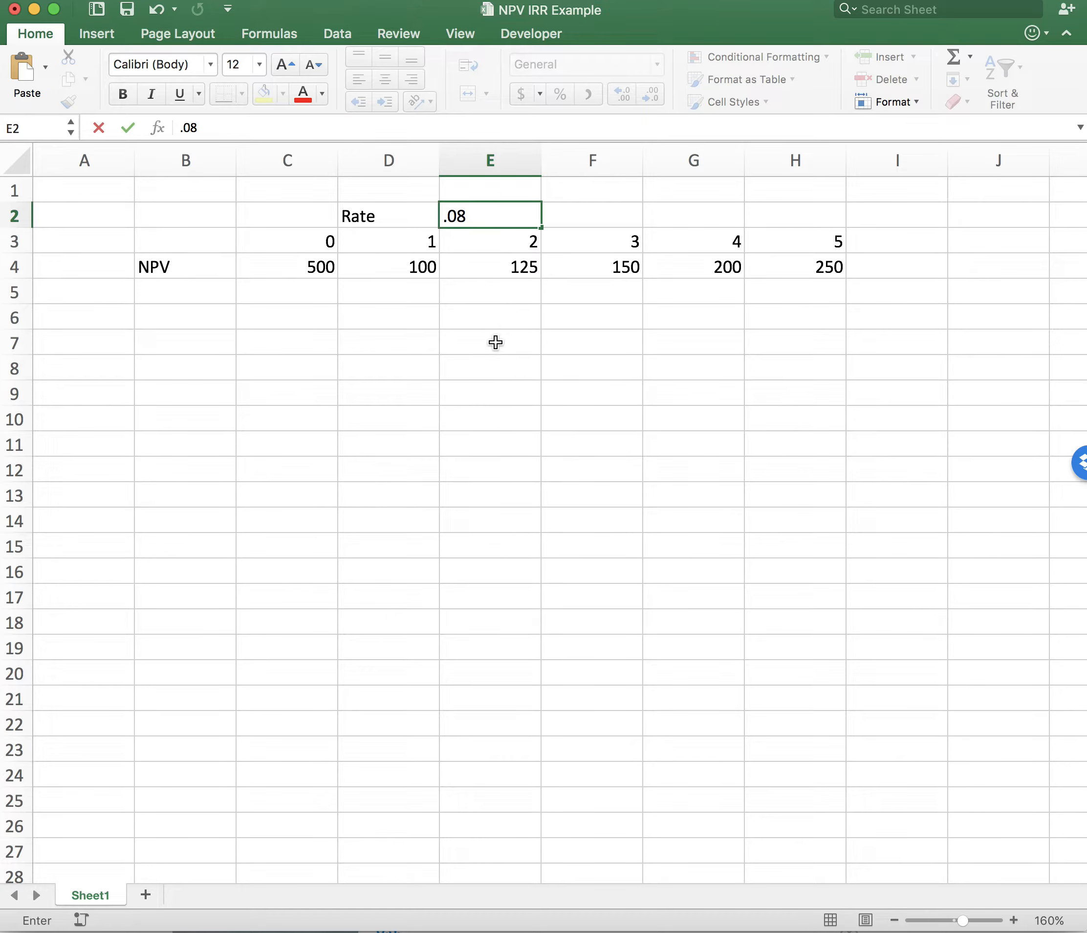
left_click(495, 341)
left_click(519, 211)
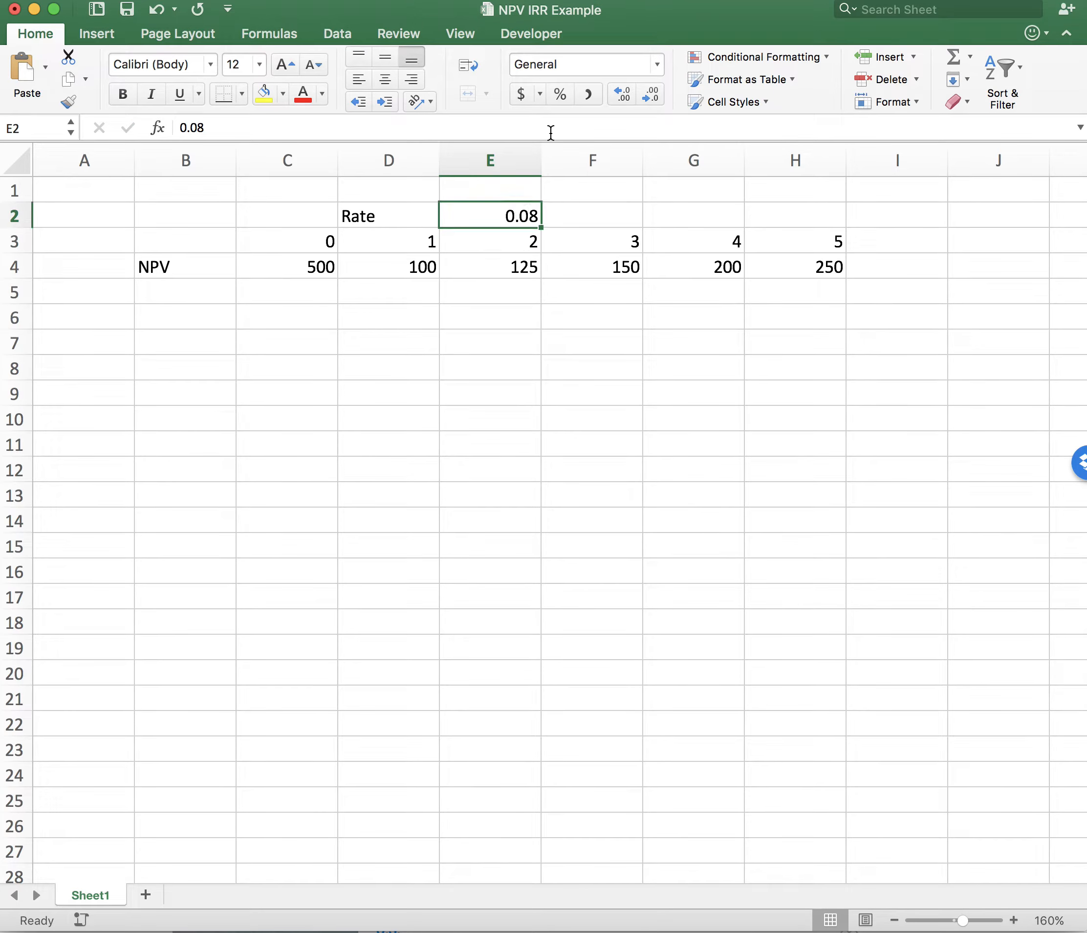
left_click(562, 96)
left_click(498, 410)
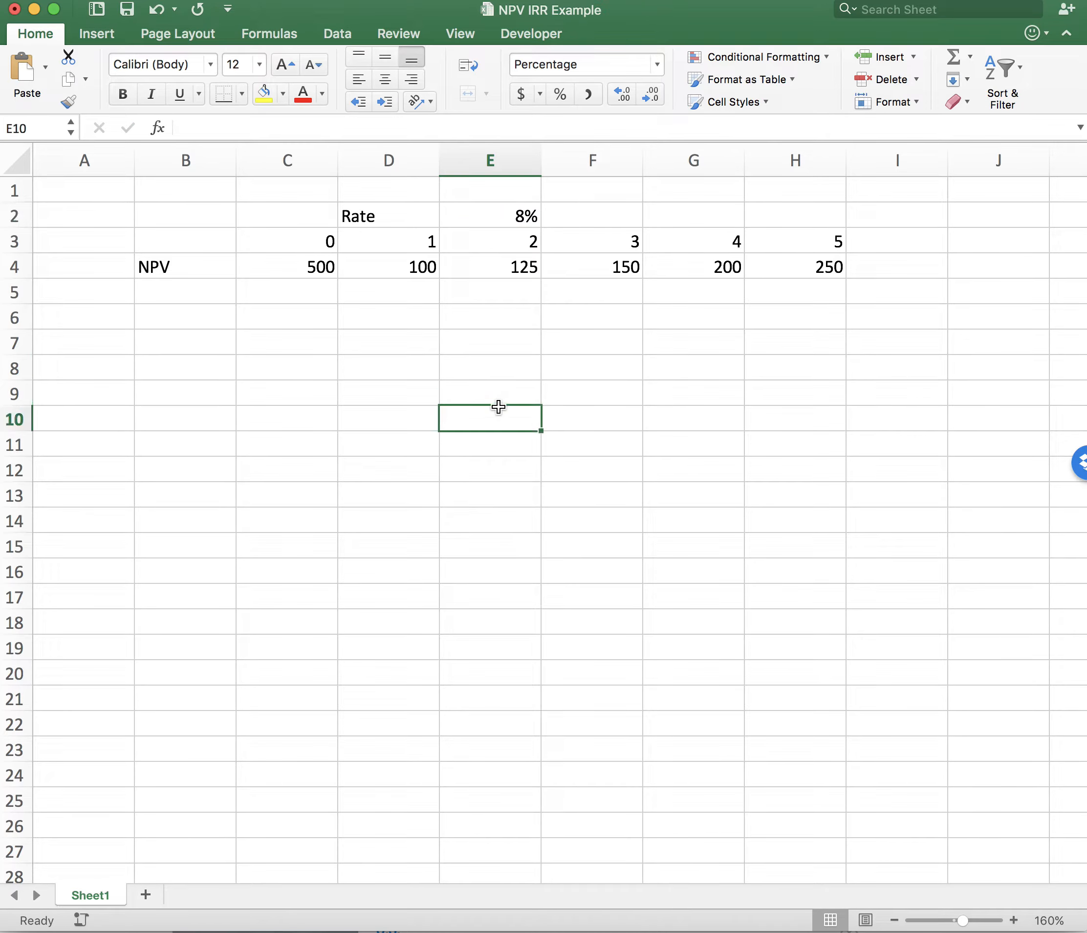
- Calculate the net present value in B5 with =NPV(E2,D4:H4)
left_click(195, 294)
type("=")
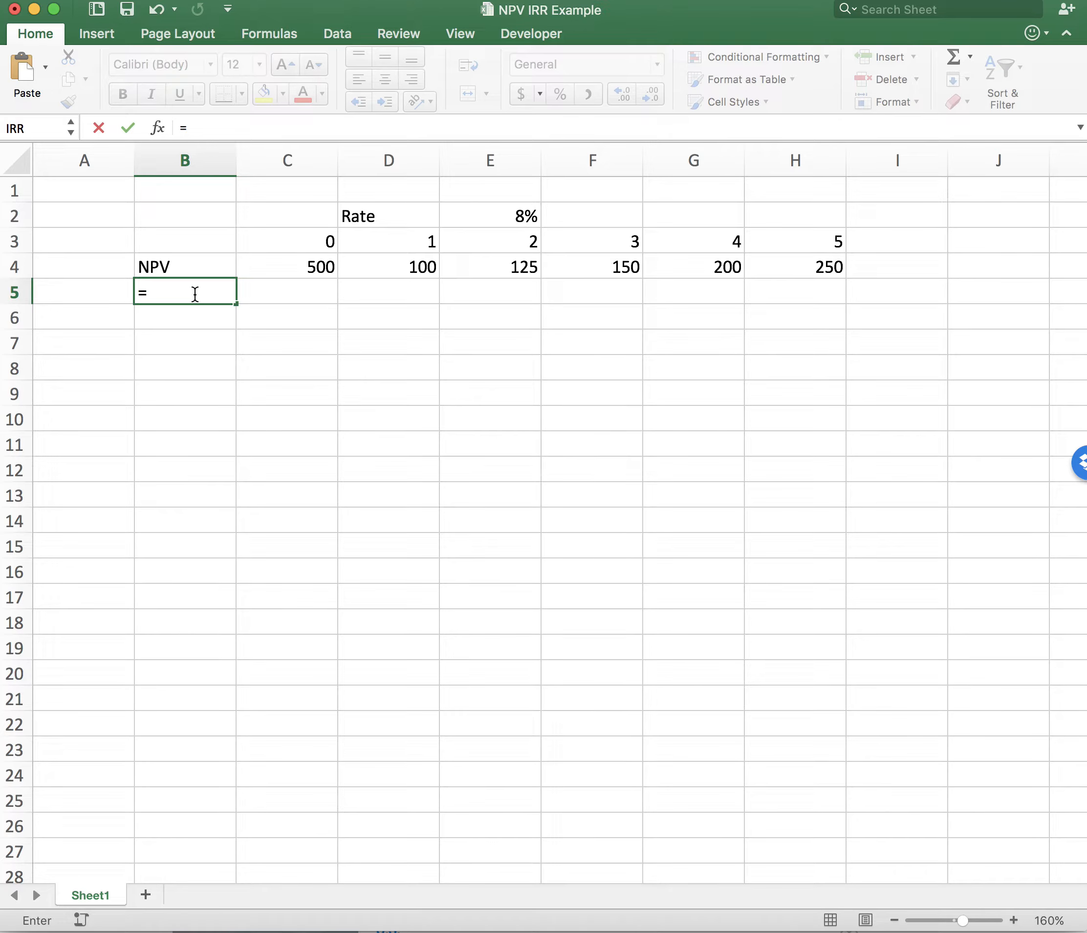
type("npv")
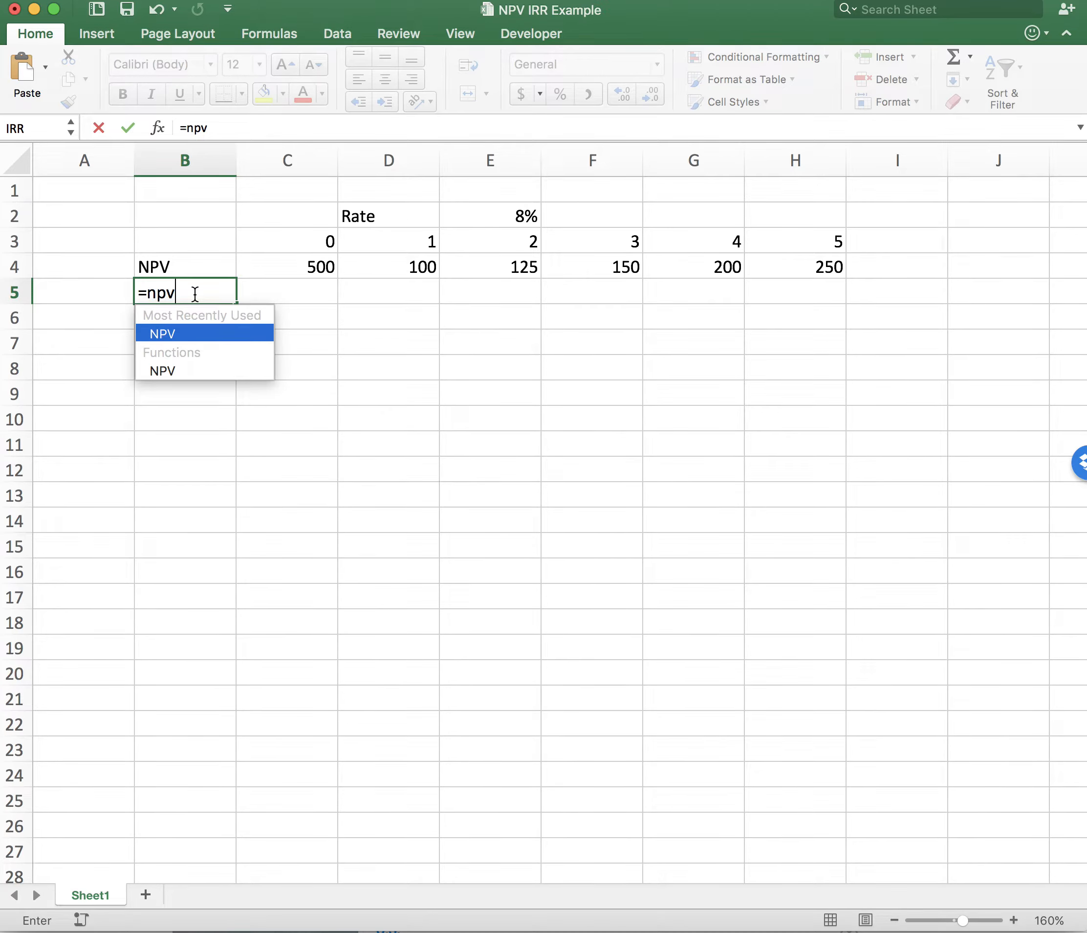
type("(")
left_click(493, 212)
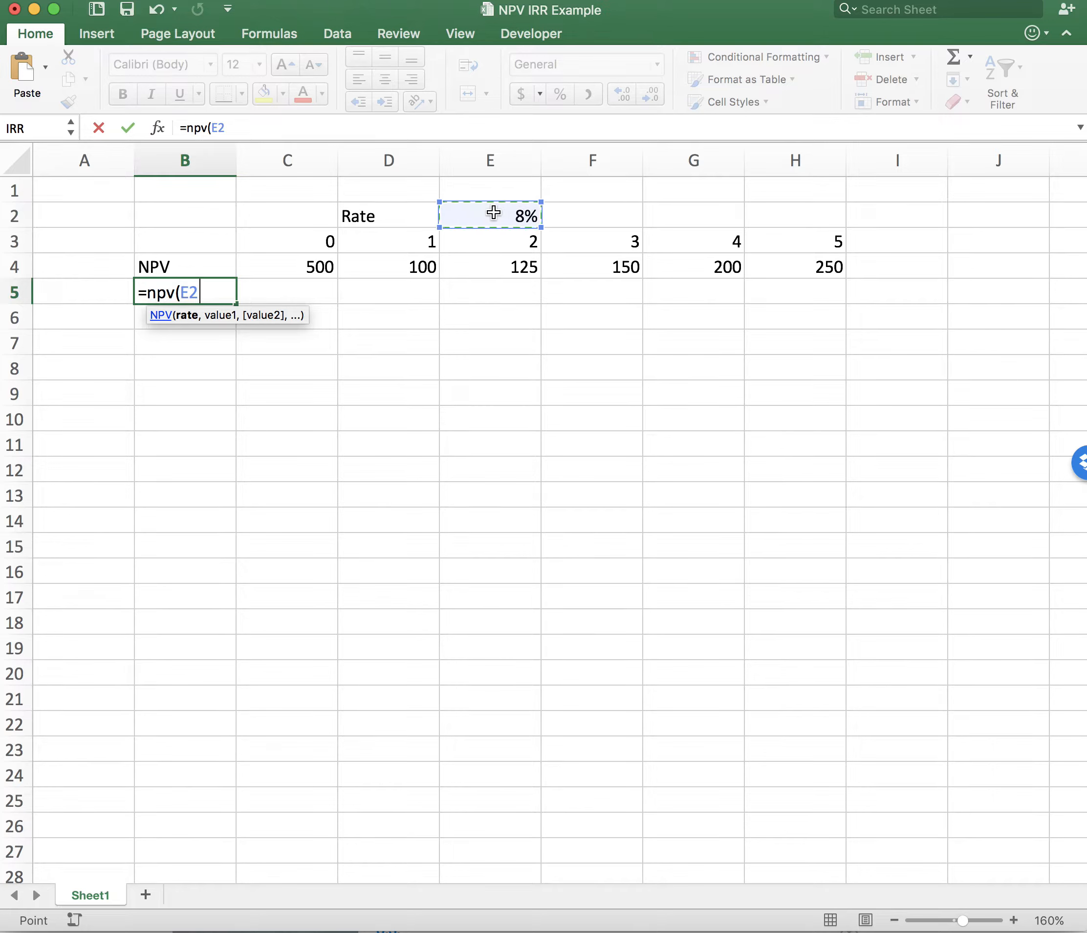
type(",")
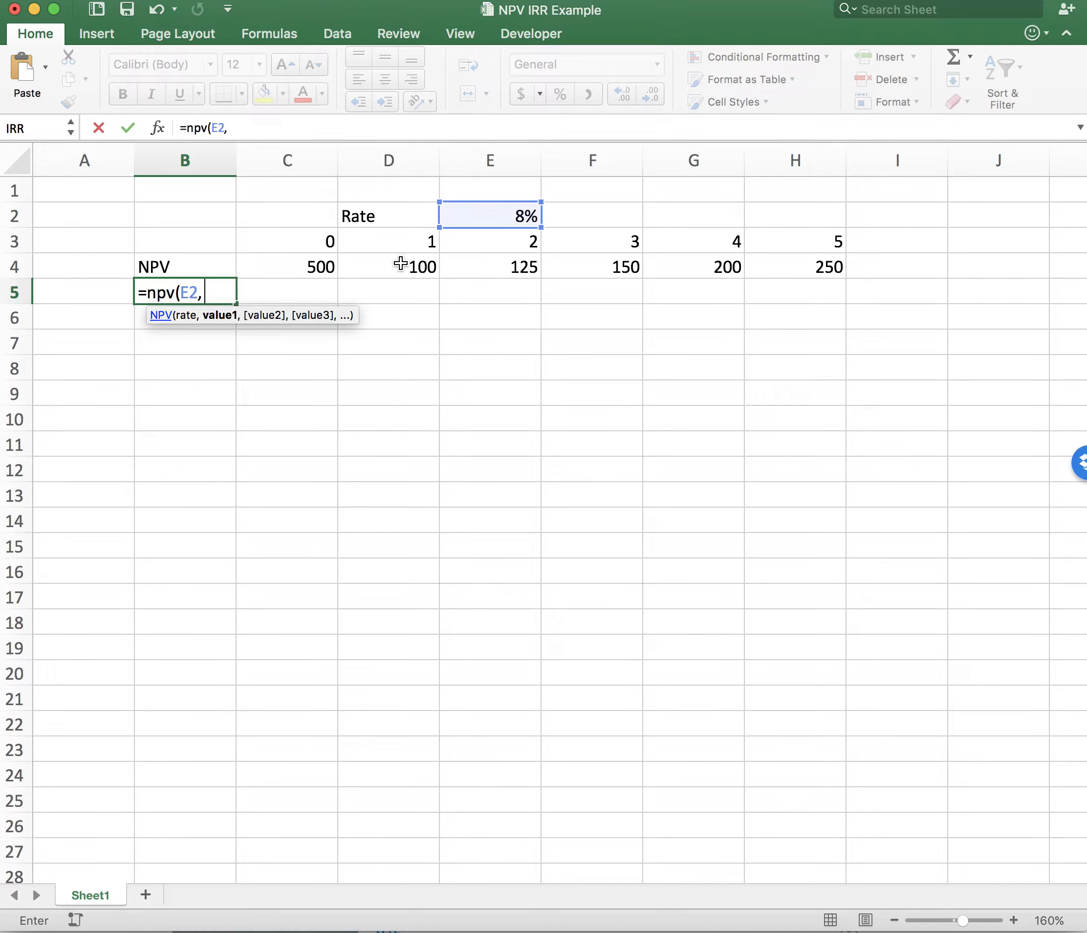
left_click_drag(401, 263, 774, 265)
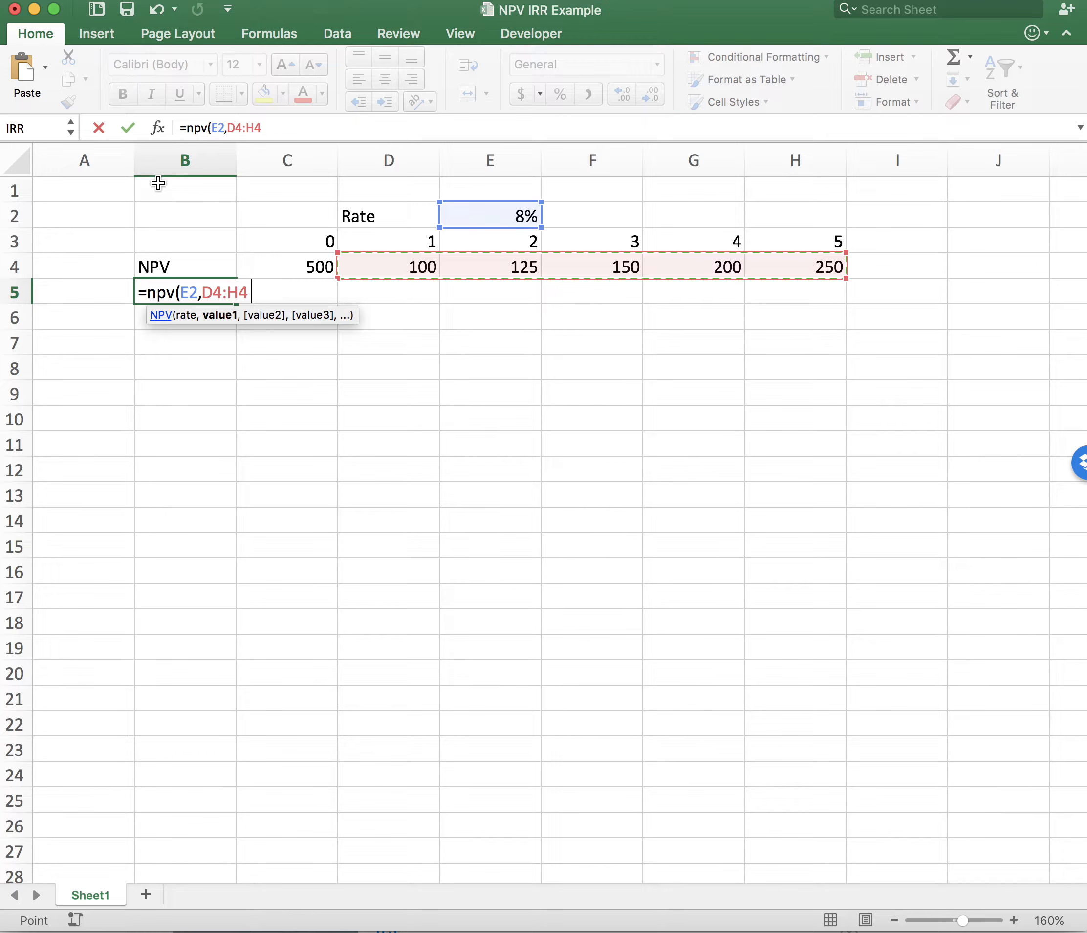
type(")")
key("Return")
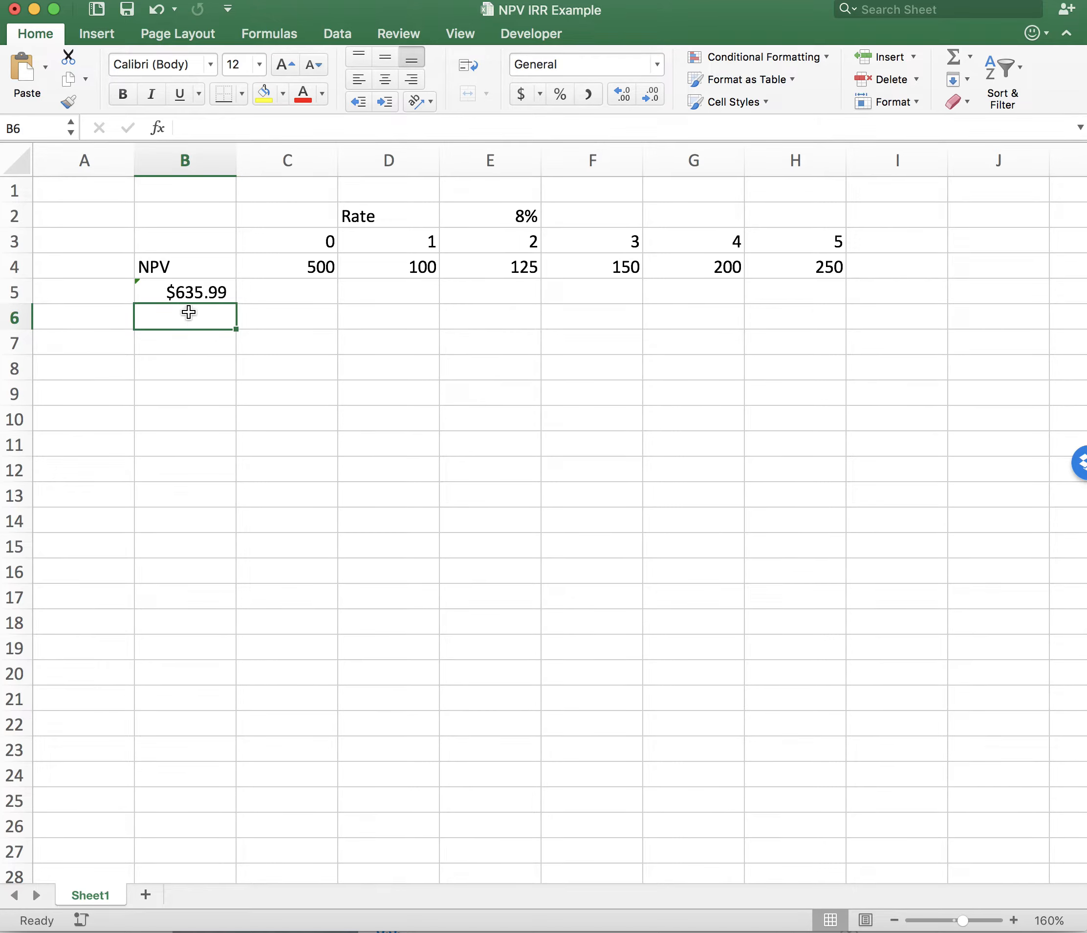
- Review the NPV formula in B5 against the initial amount in C4 and the individual cash flows in row 4
left_click(199, 292)
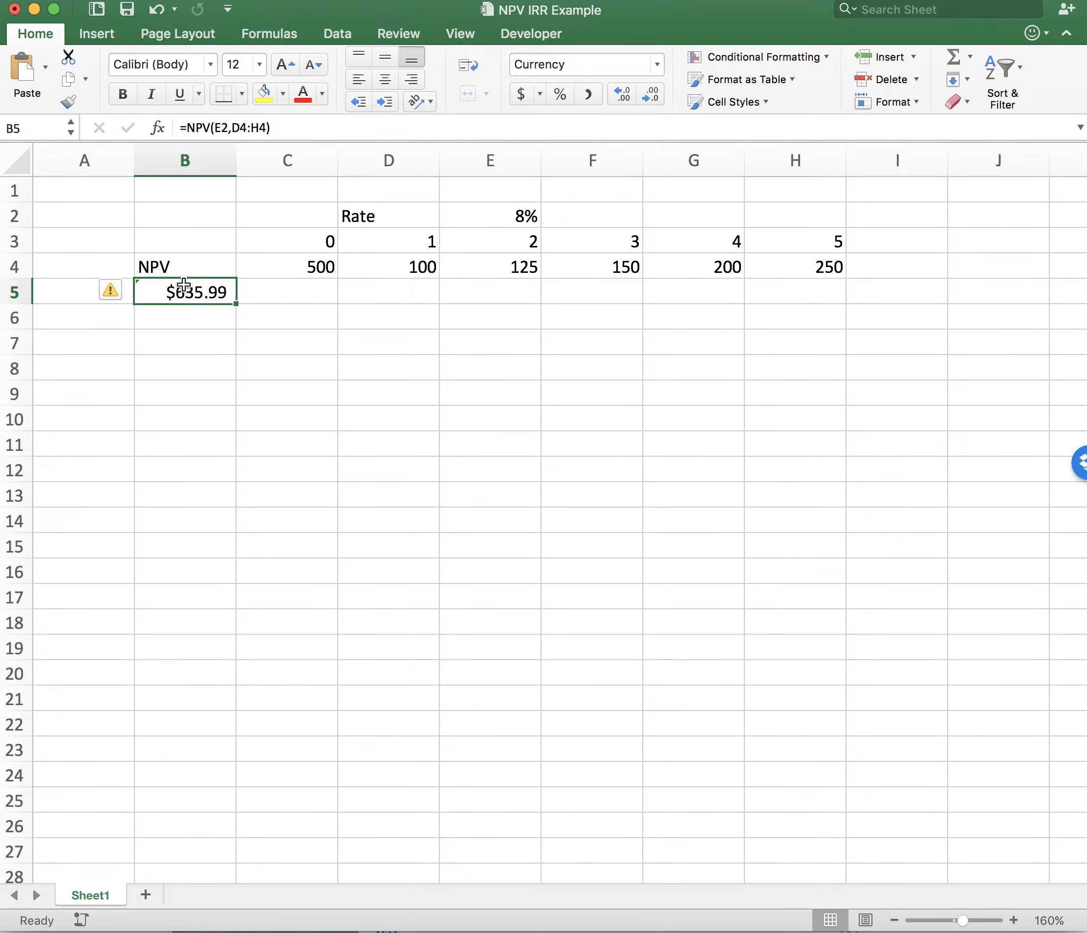
left_click(307, 267)
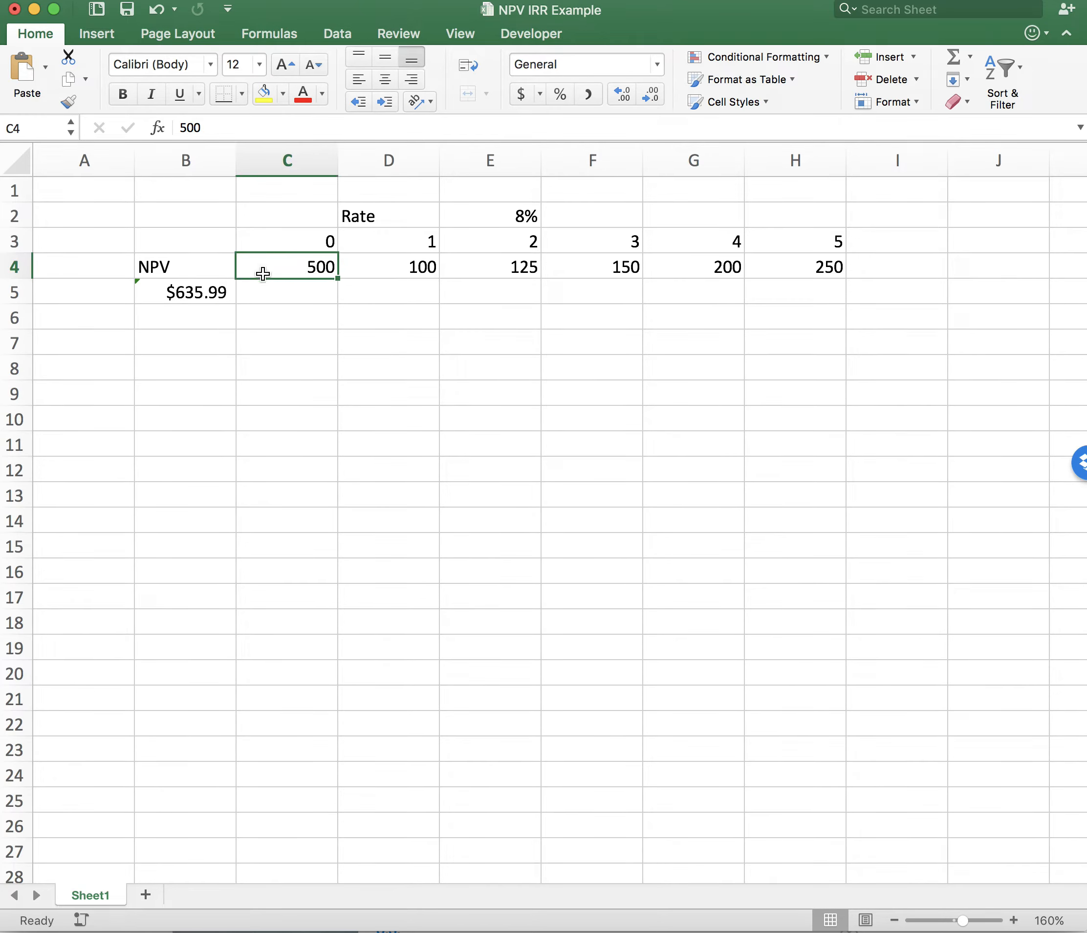
left_click(199, 295)
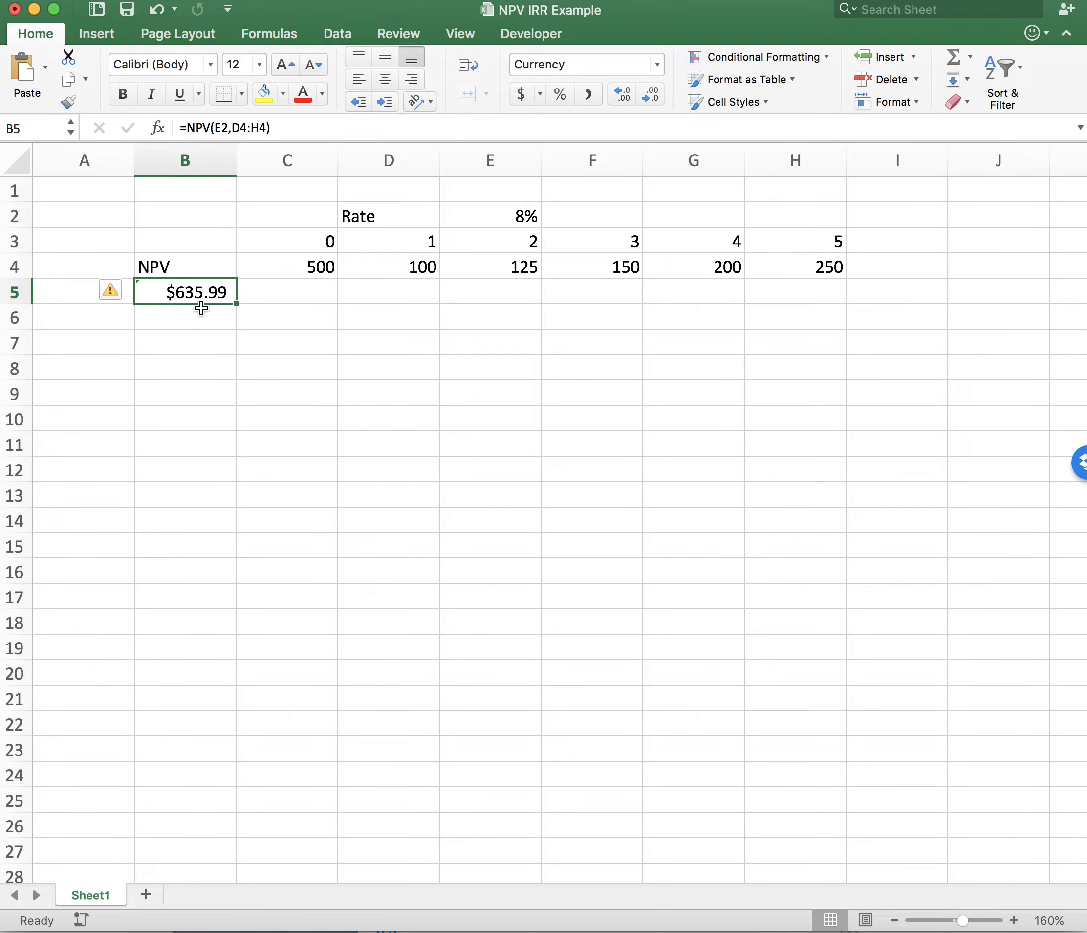
left_click(418, 266)
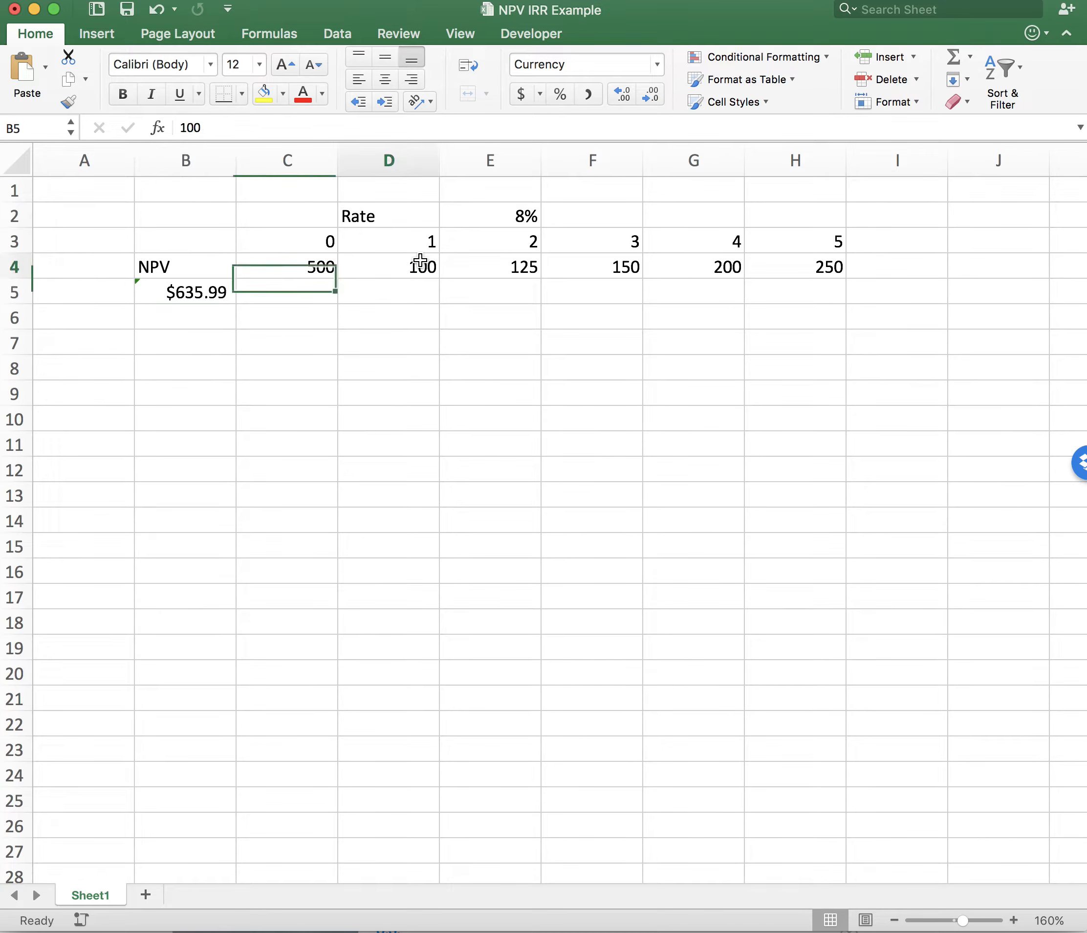
left_click(510, 270)
left_click(621, 271)
left_click(736, 270)
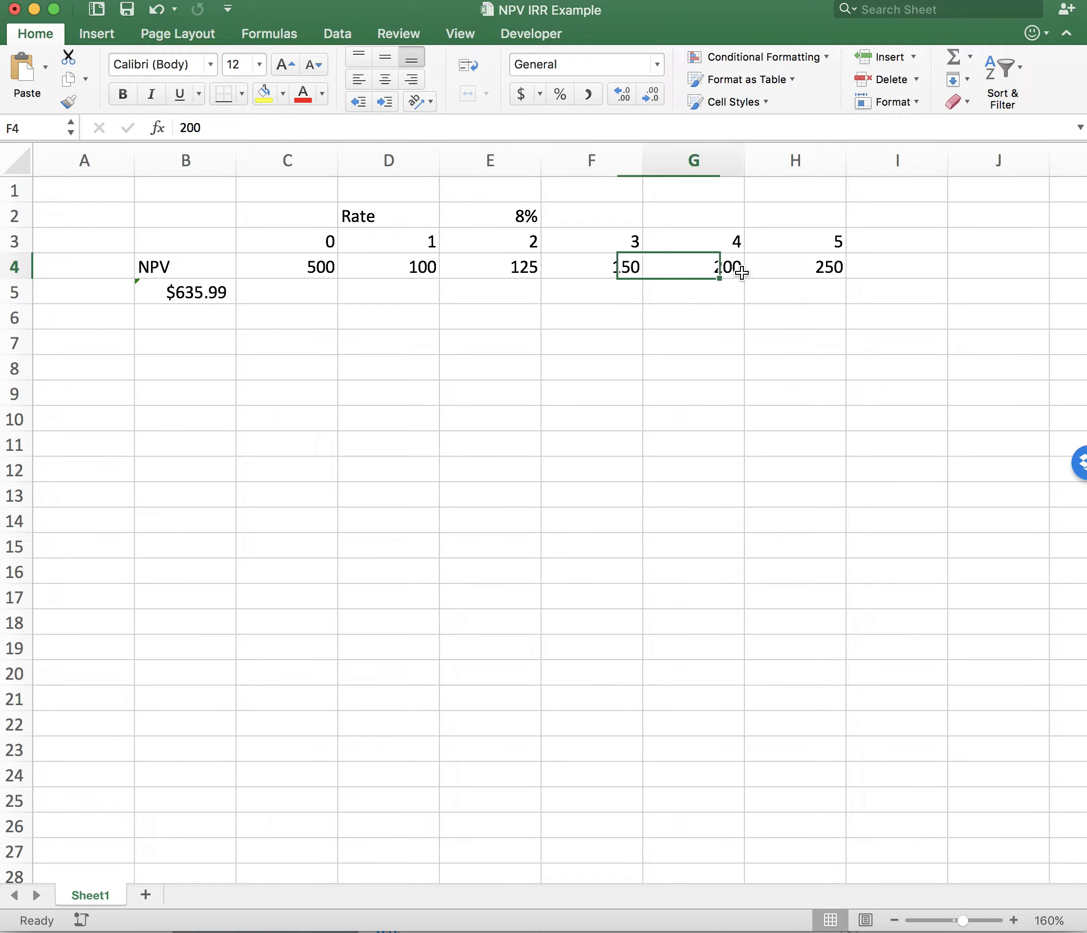
- Subtract the initial amount in C4 from the net present value in B5, making the formula =NPV(E2,D4:H4)-C4
left_click(776, 272)
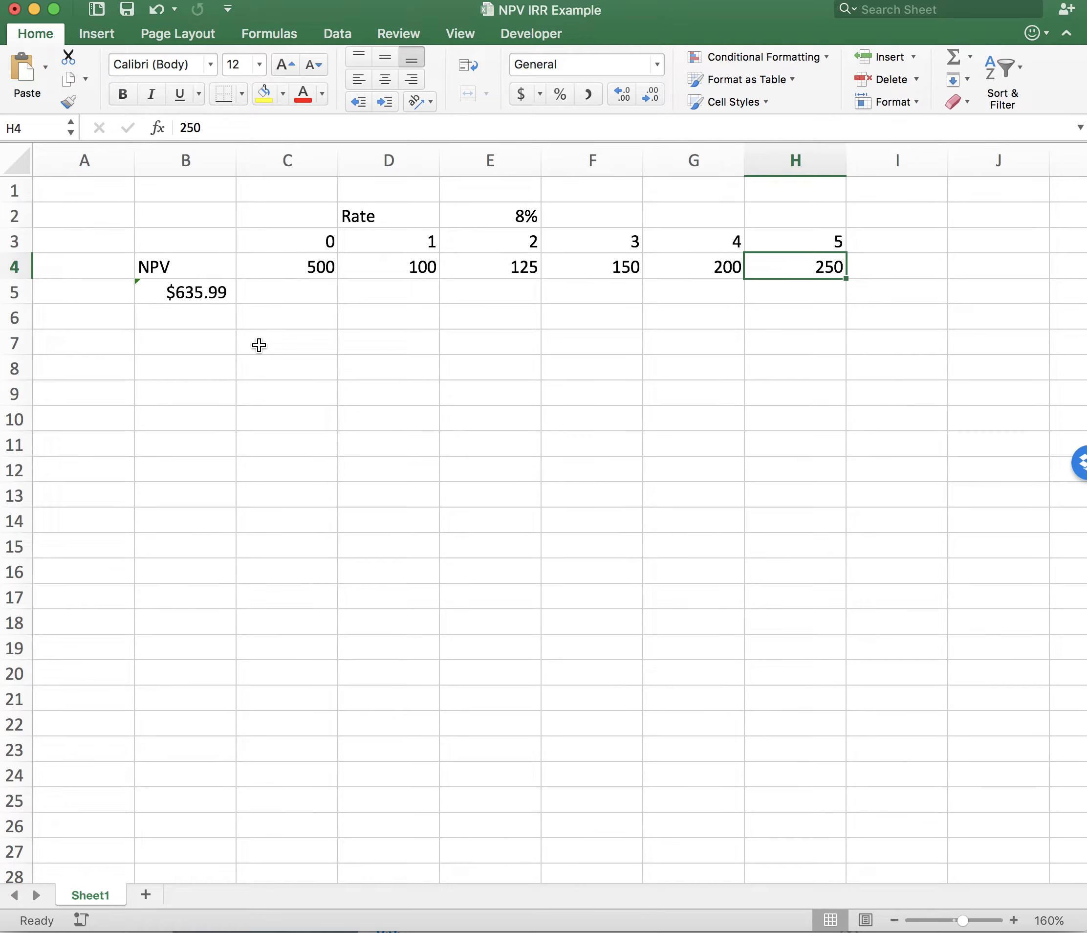
left_click(186, 289)
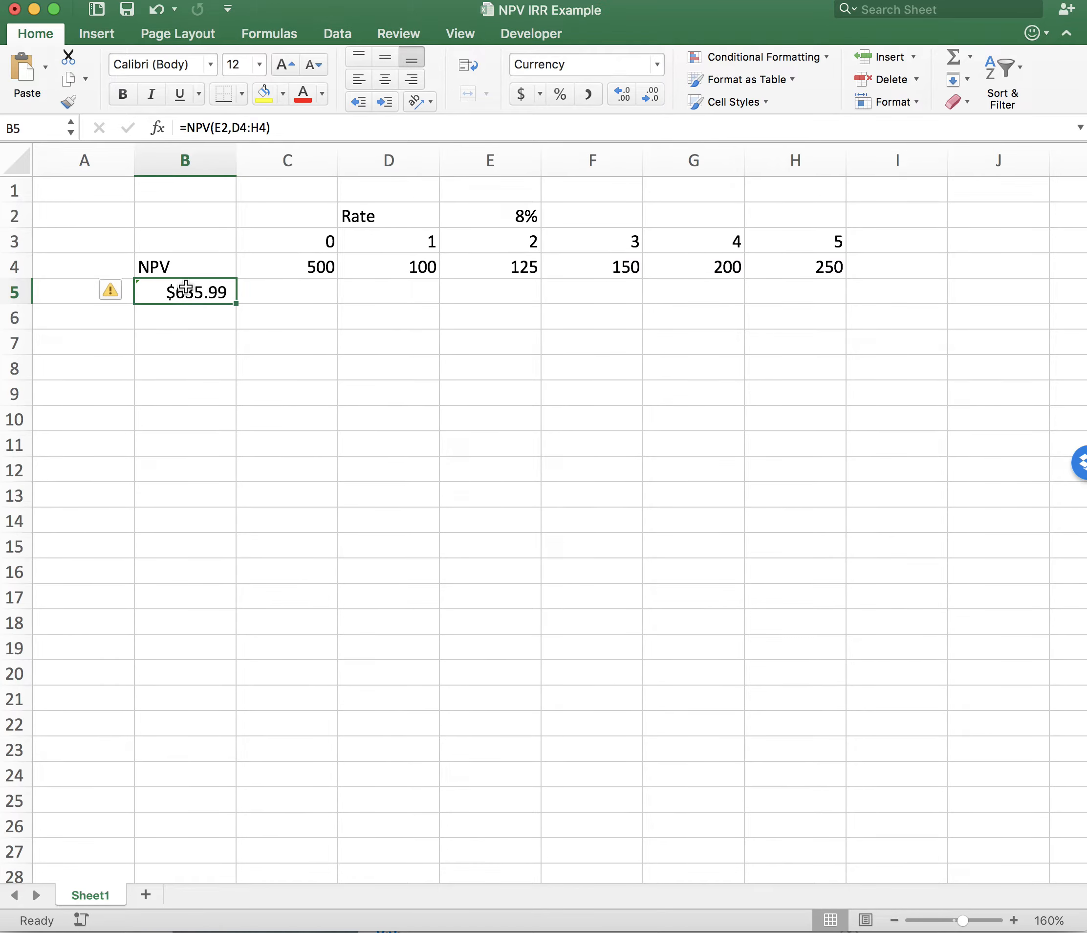
left_click(312, 268)
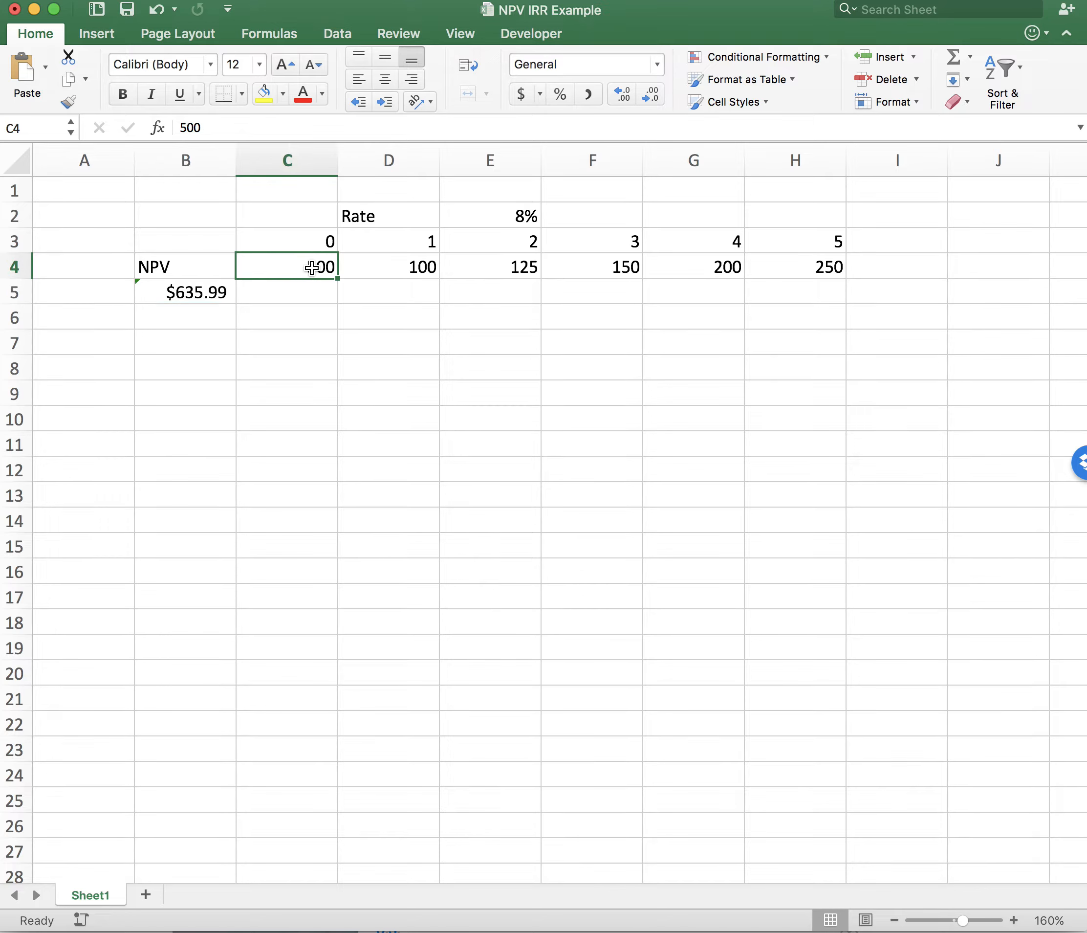
left_click(202, 291)
left_click(312, 128)
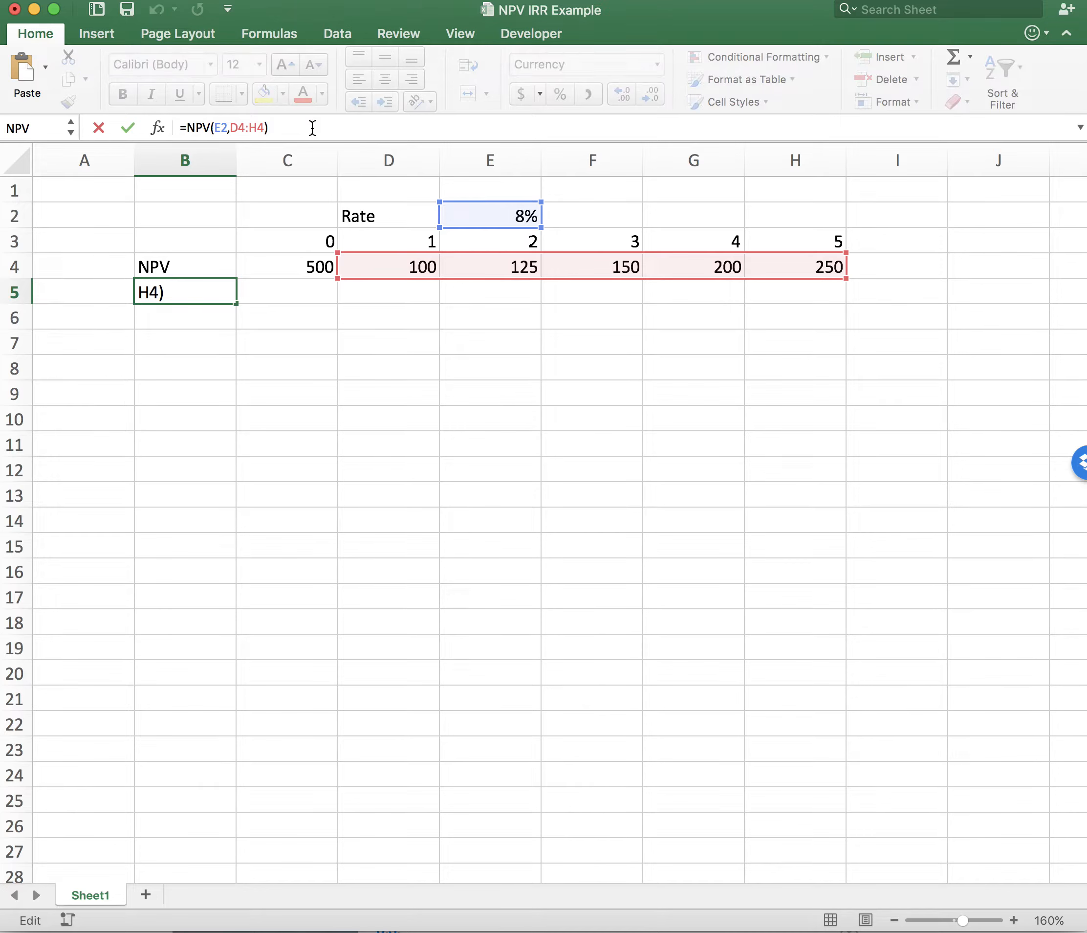
type("-")
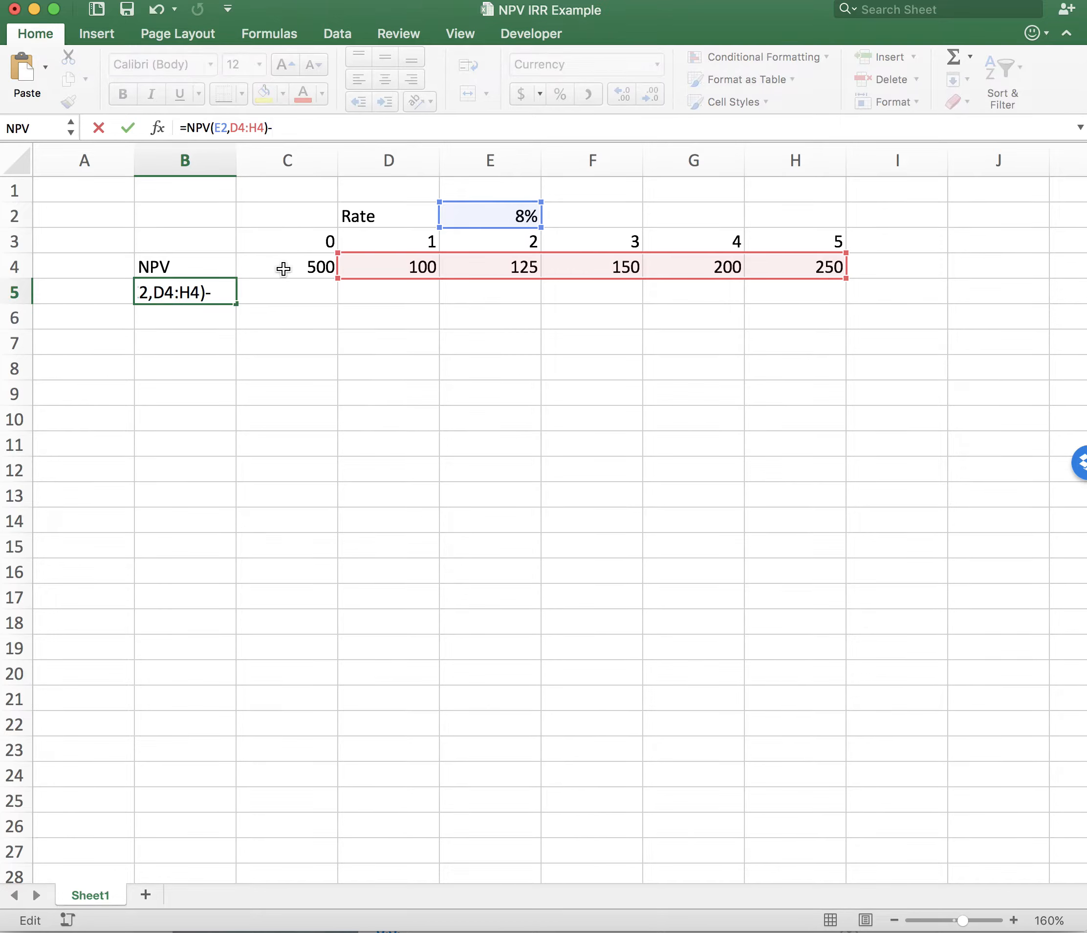
left_click(286, 265)
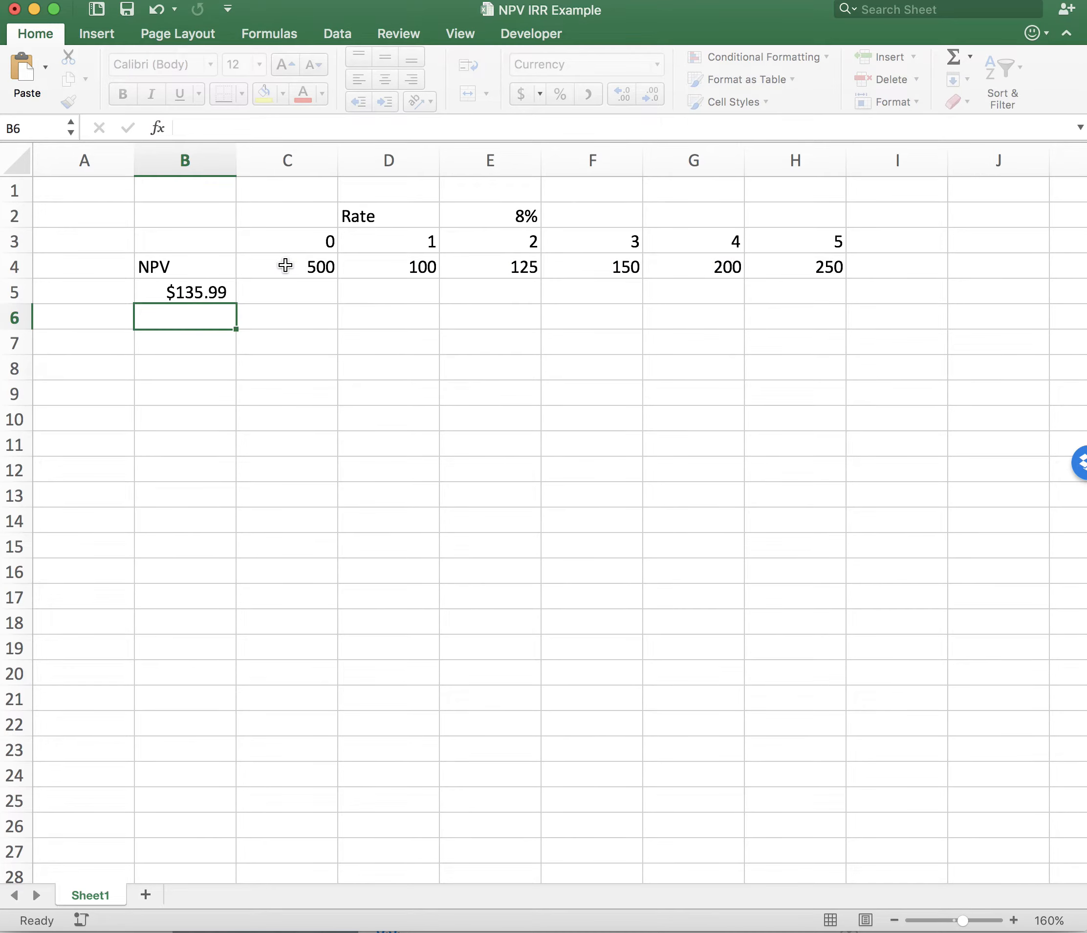
key("Return")
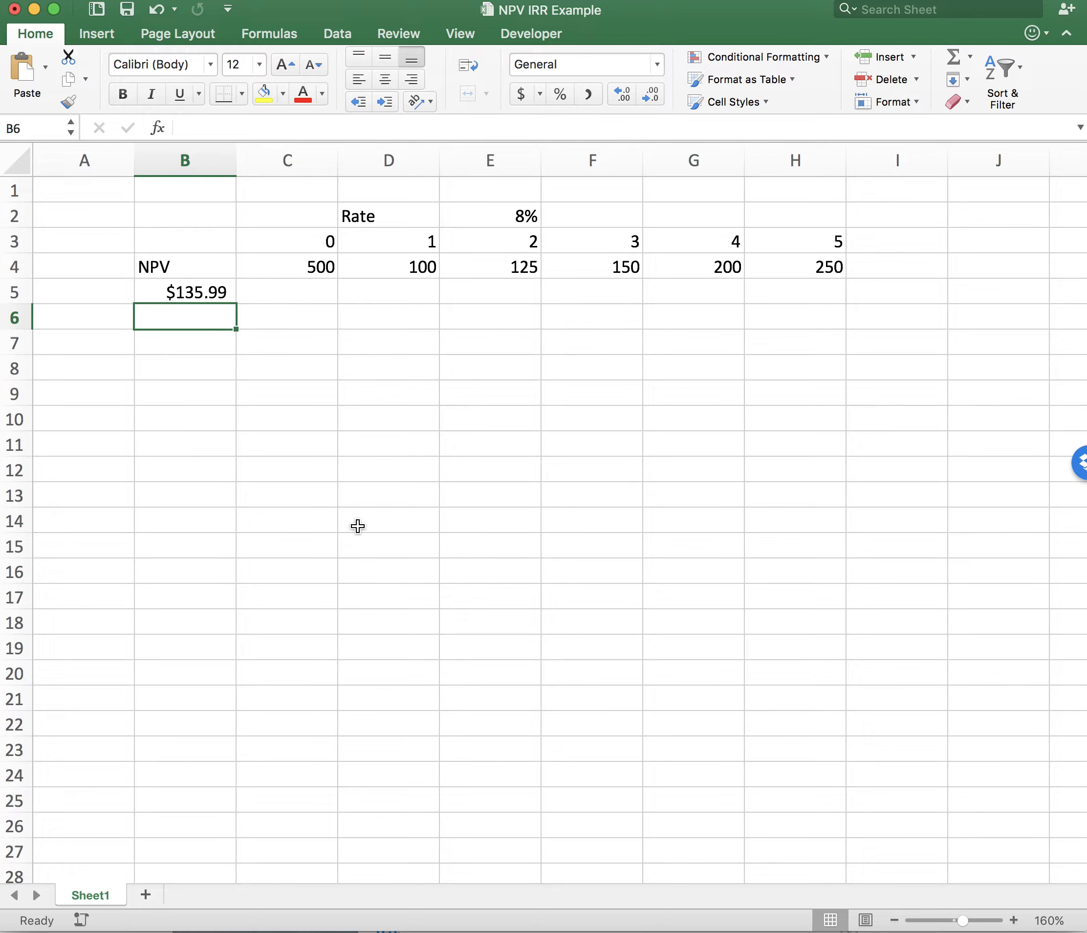
- Review the net present value in B5 against the initial amount in C4, the rate in E2 and the cash flows in D4:H4
left_click(310, 270)
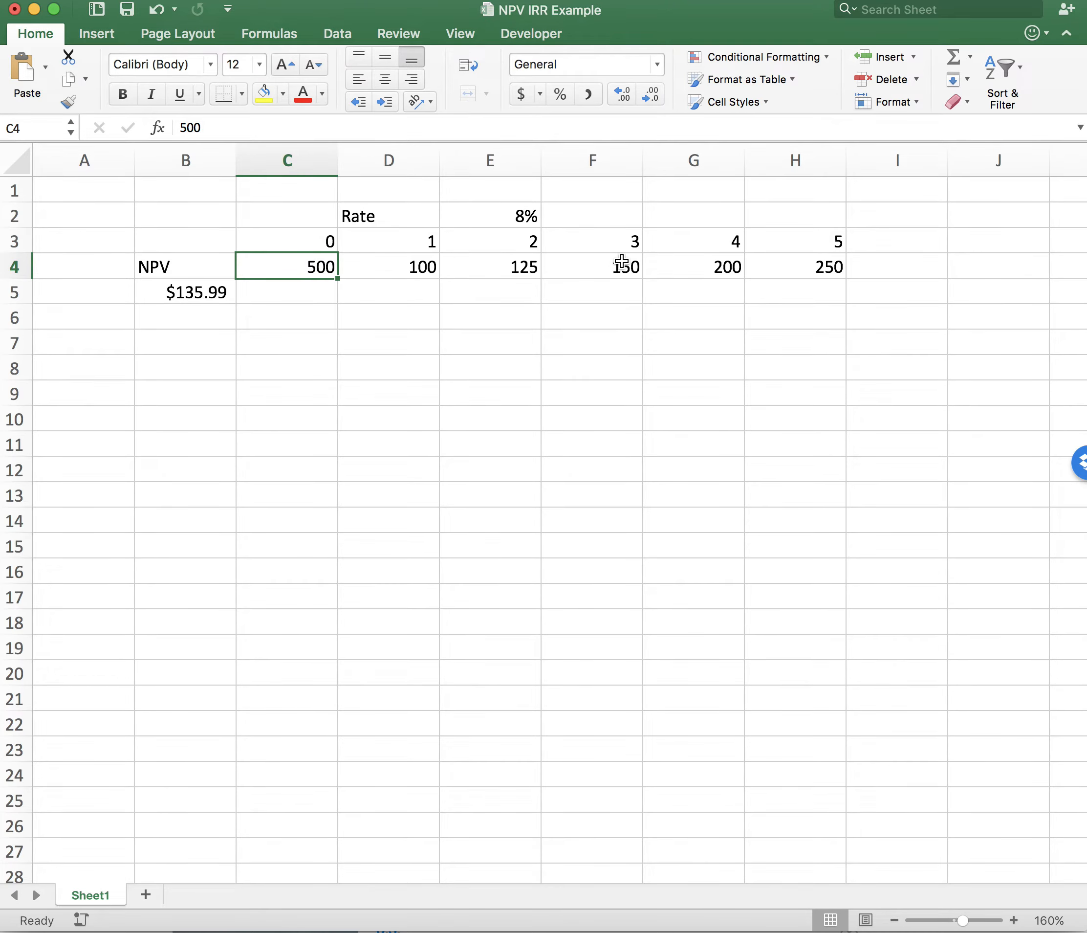
left_click(498, 215)
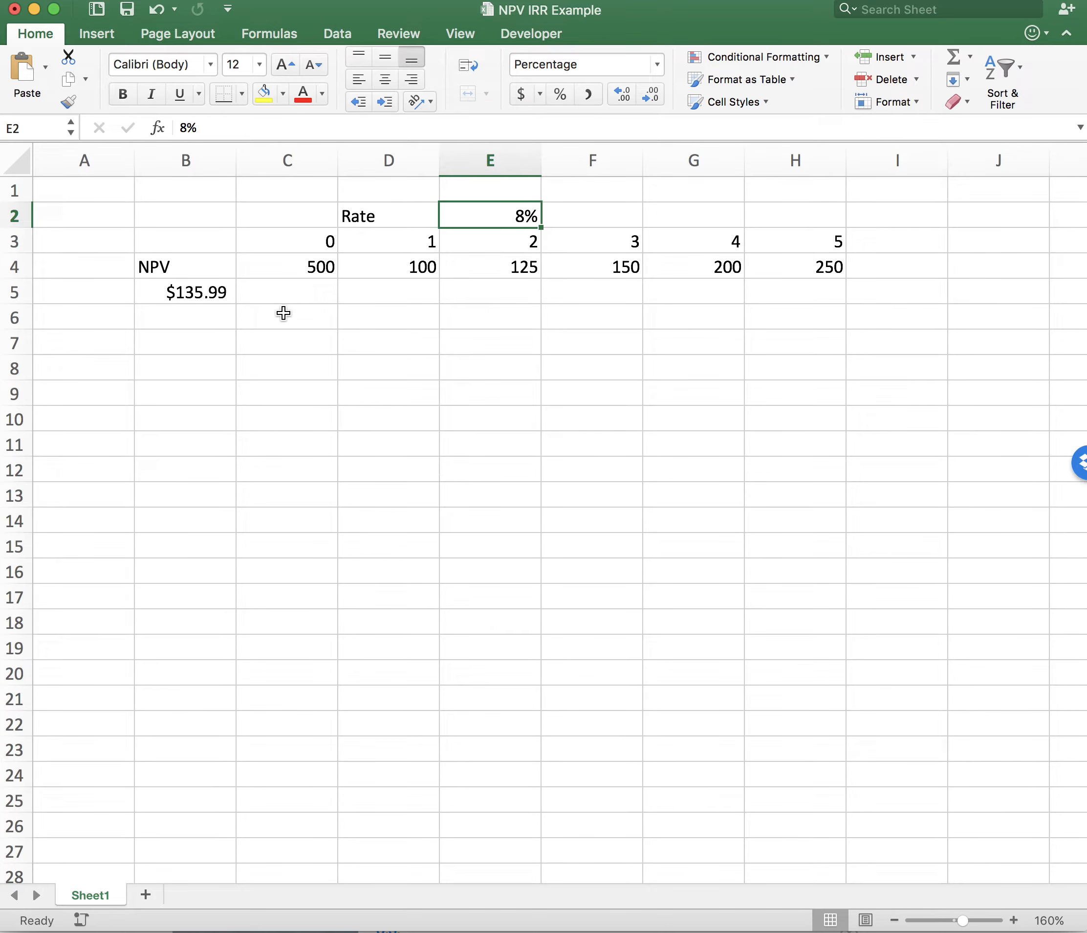
left_click(304, 270)
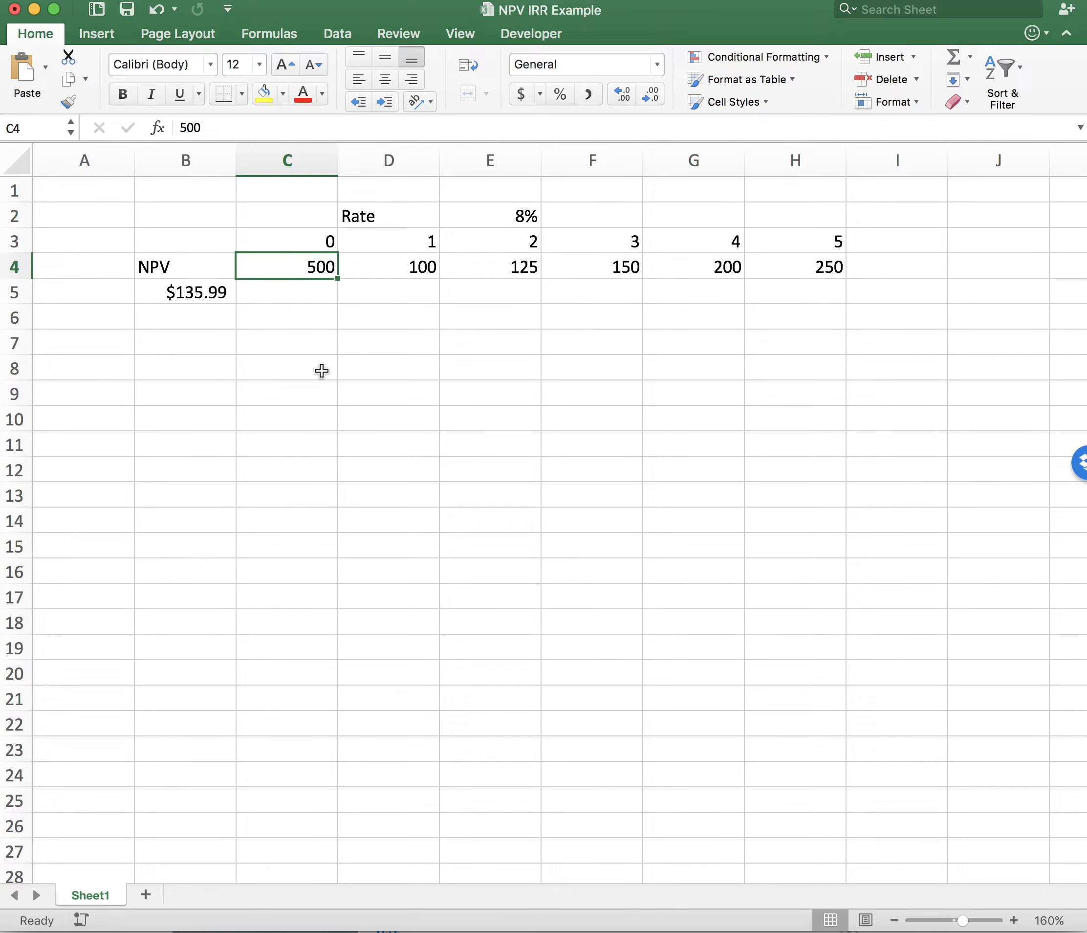
scroll(523, 241, "down", 1)
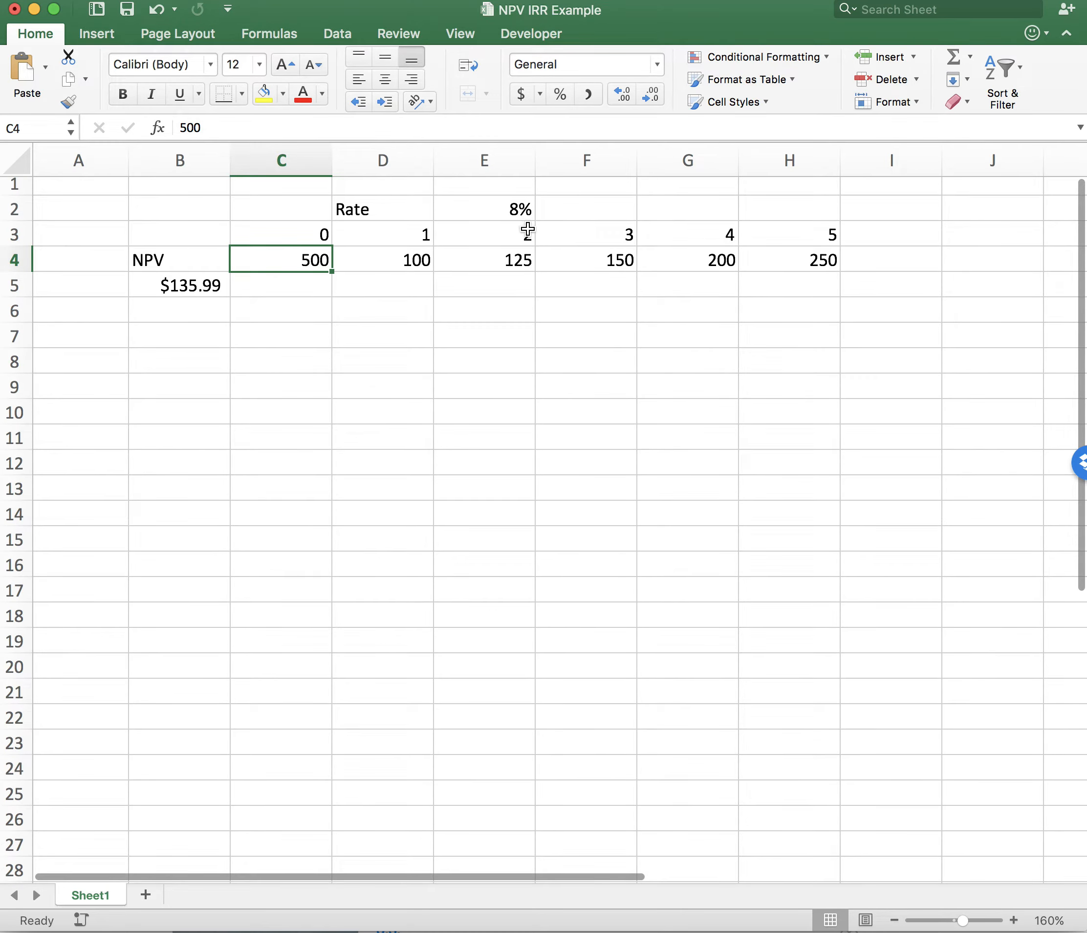
scroll(477, 313, "up", 1)
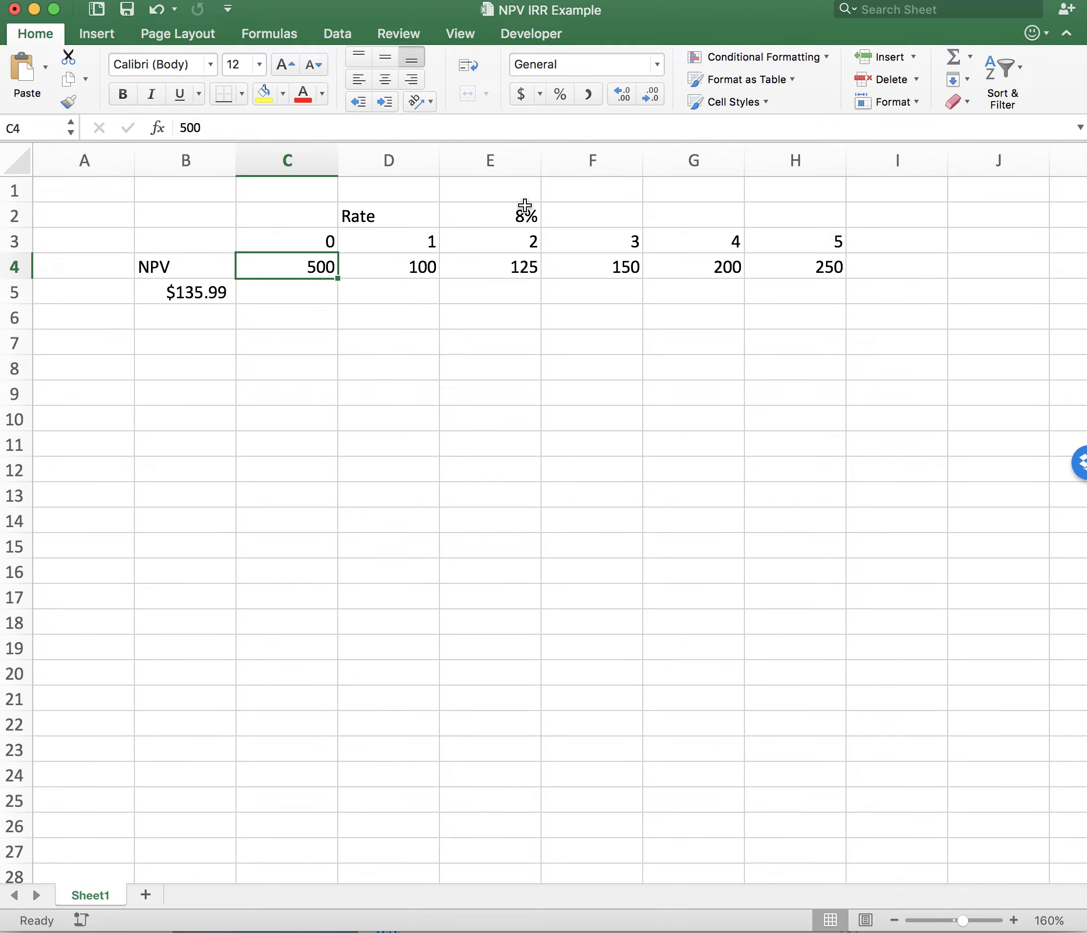
left_click(377, 263)
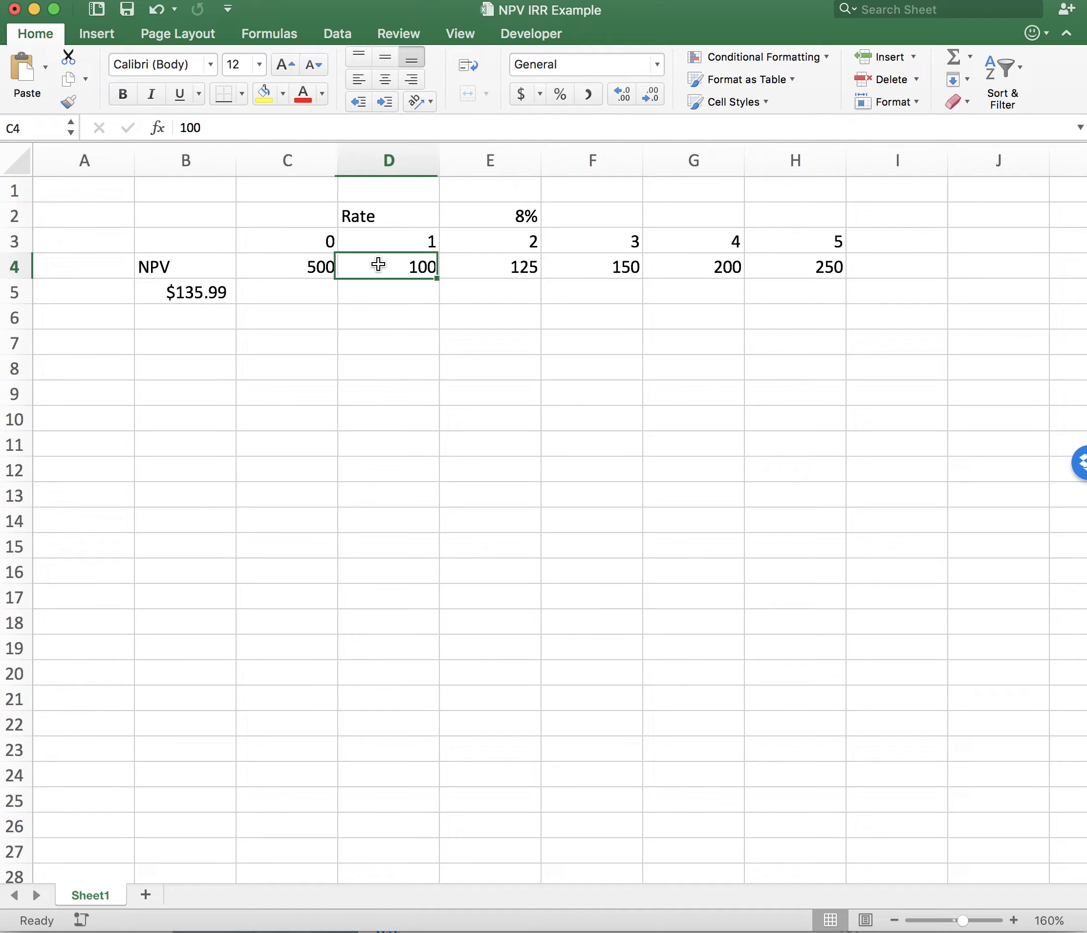
left_click(507, 264)
left_click(587, 270)
left_click(687, 271)
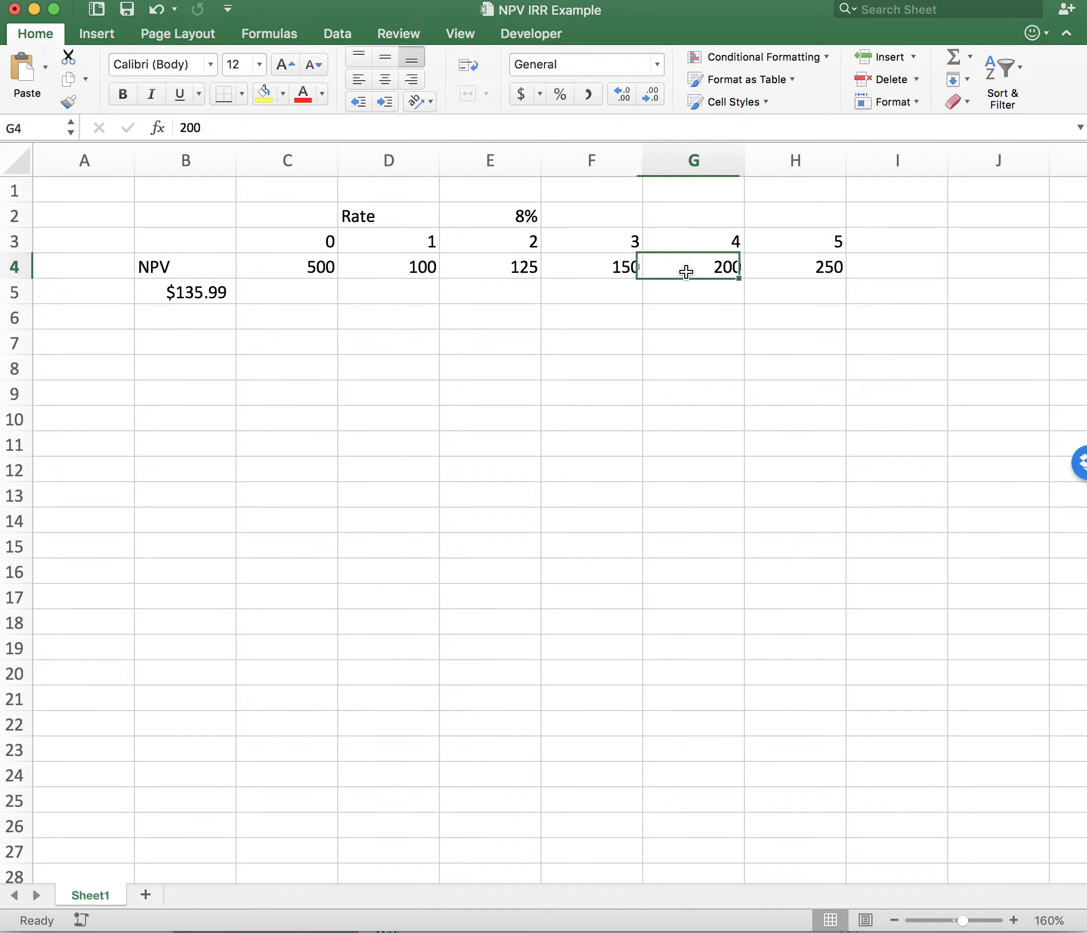
left_click(775, 274)
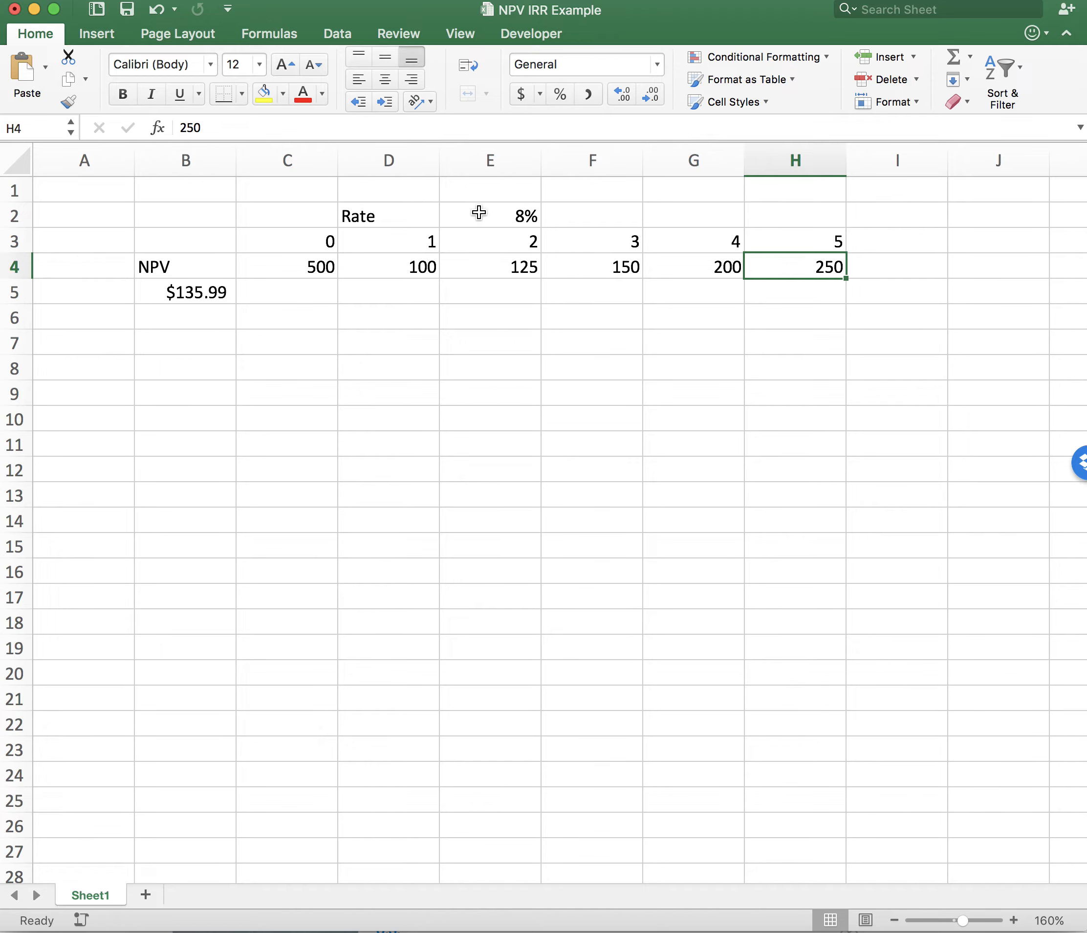
left_click(200, 290)
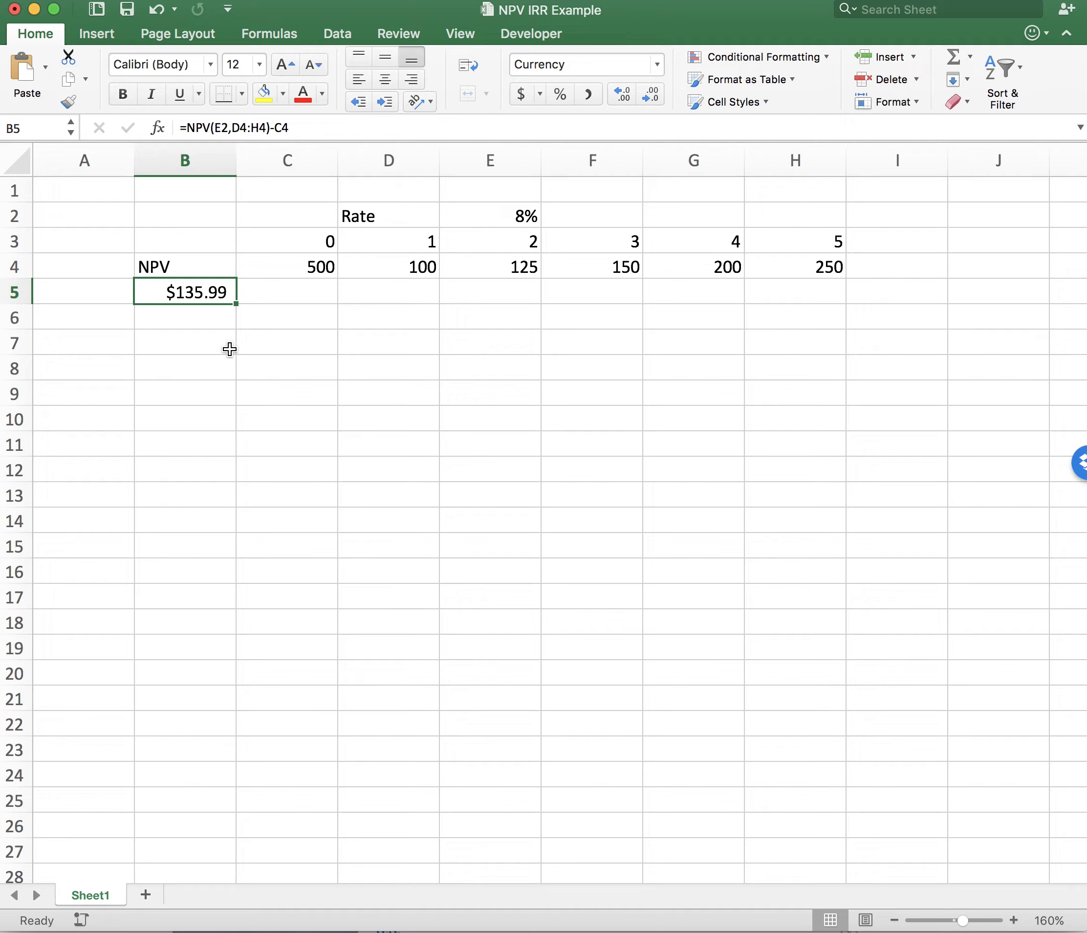
left_click(280, 266)
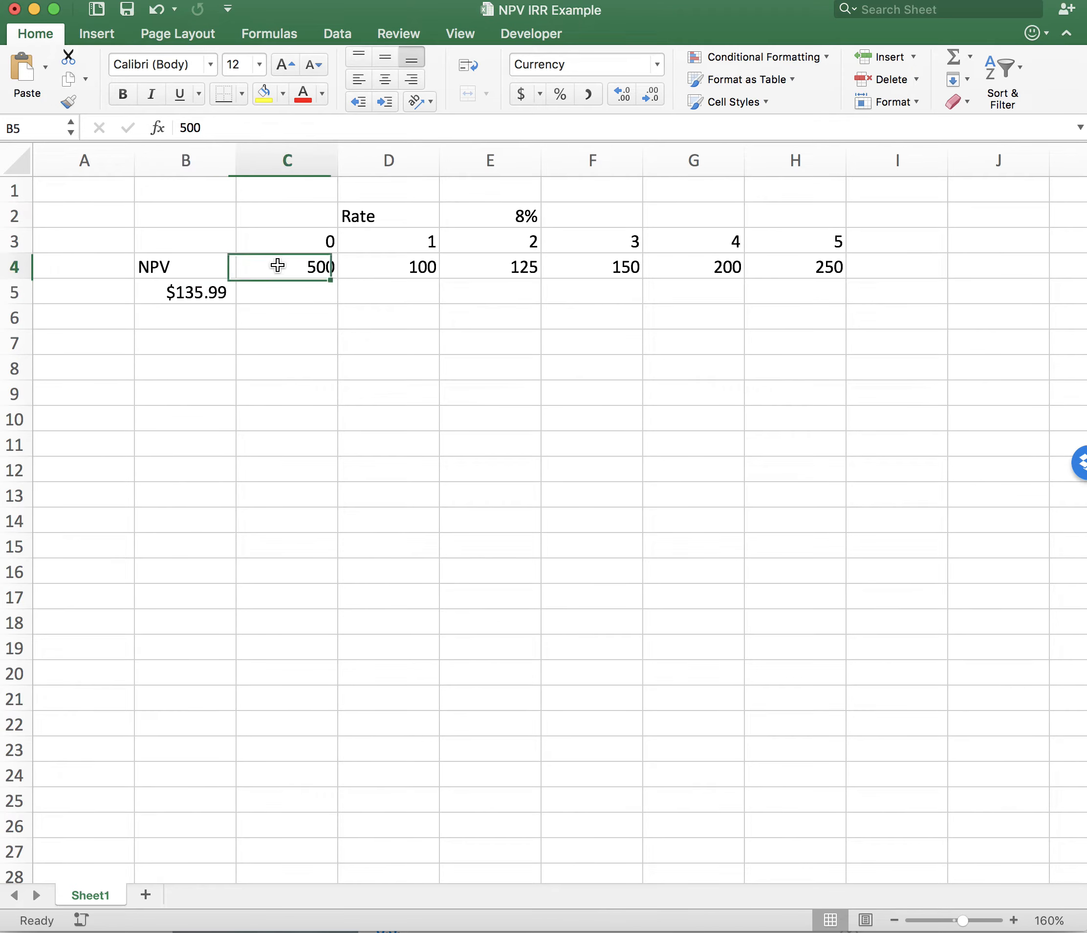
left_click(213, 289)
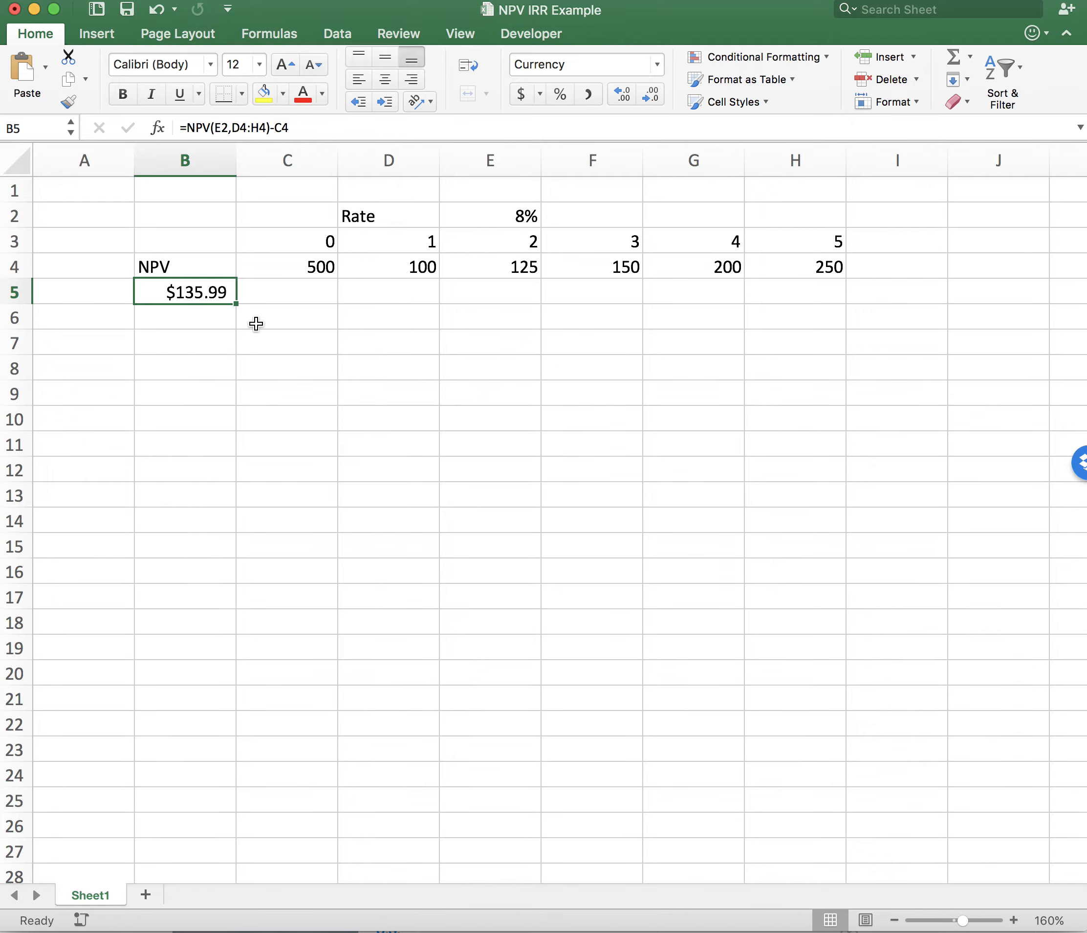
left_click(303, 265)
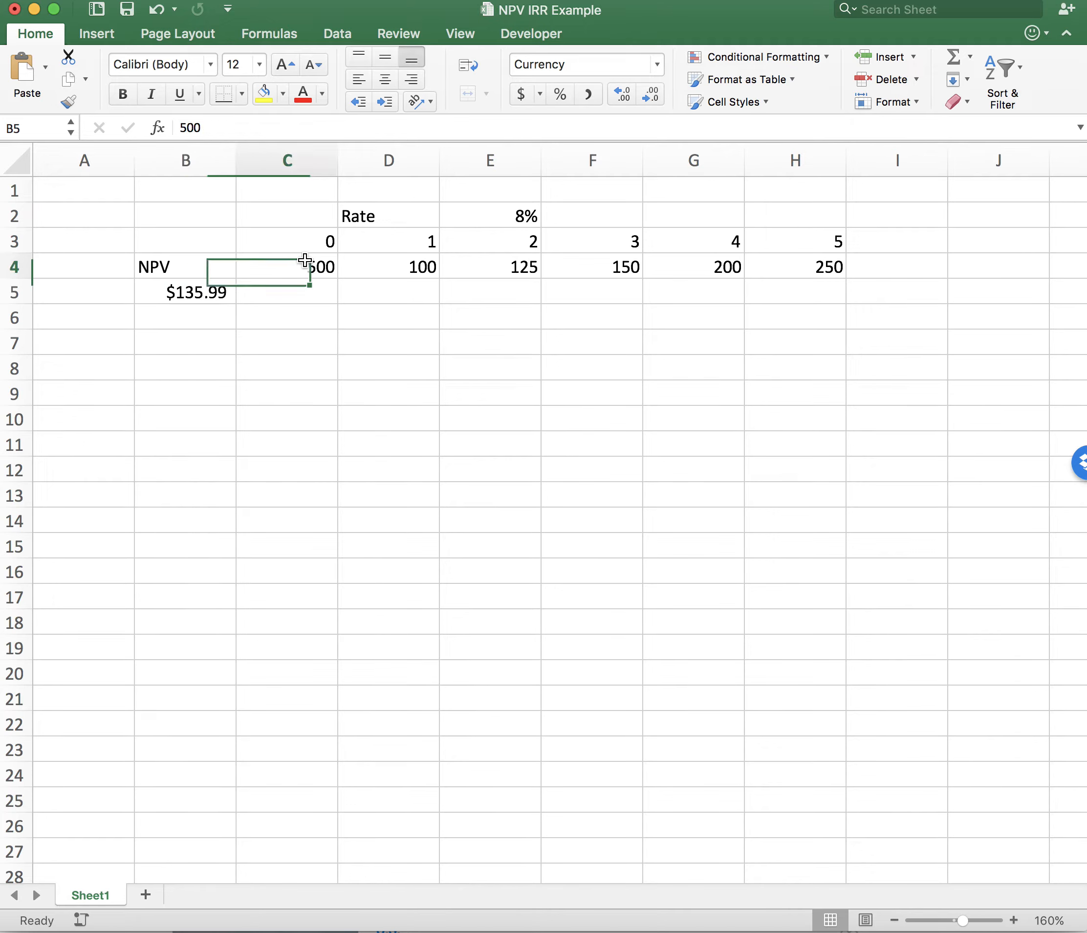
left_click(510, 216)
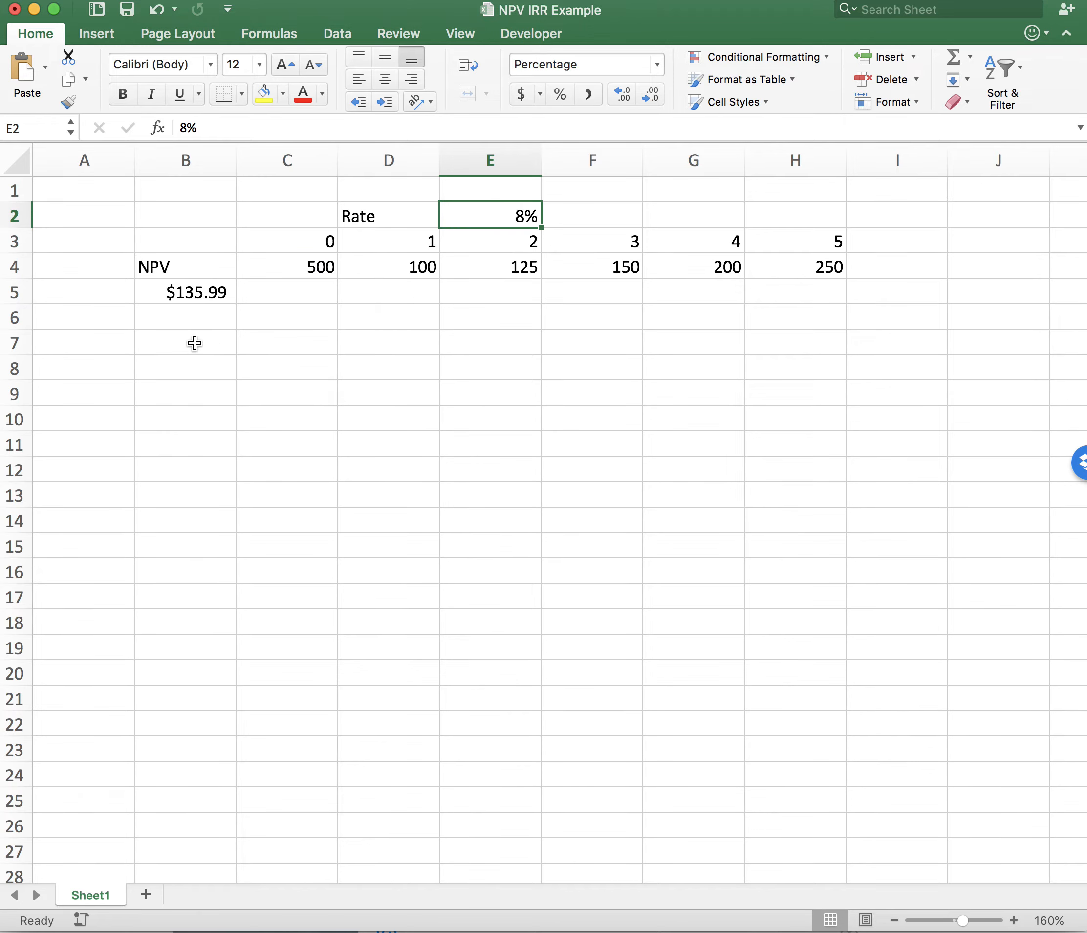
- Move the NPV label from B4 to A5, beside its calculated value
left_click(160, 267)
key("super+c")
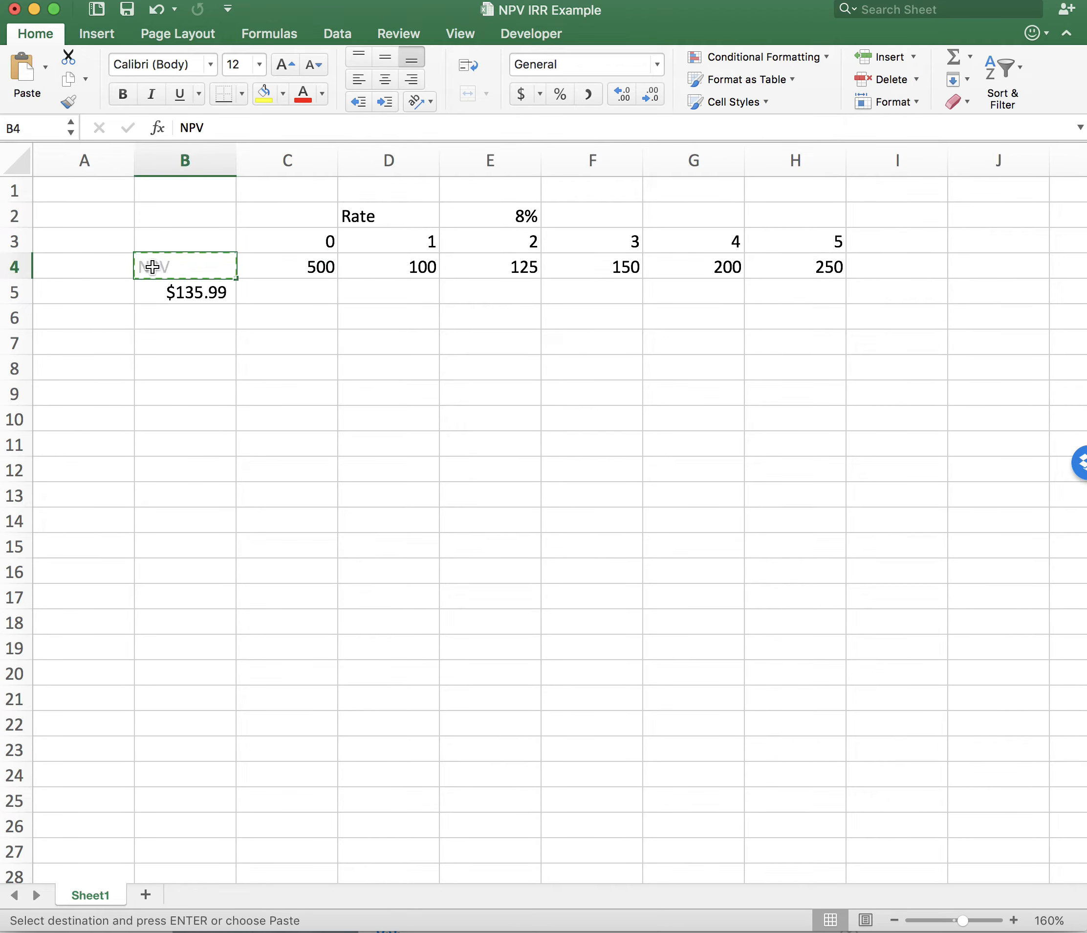
left_click(96, 290)
key("super+v")
- Label cell A6 as IRR, directly below the NPV label
left_click(103, 316)
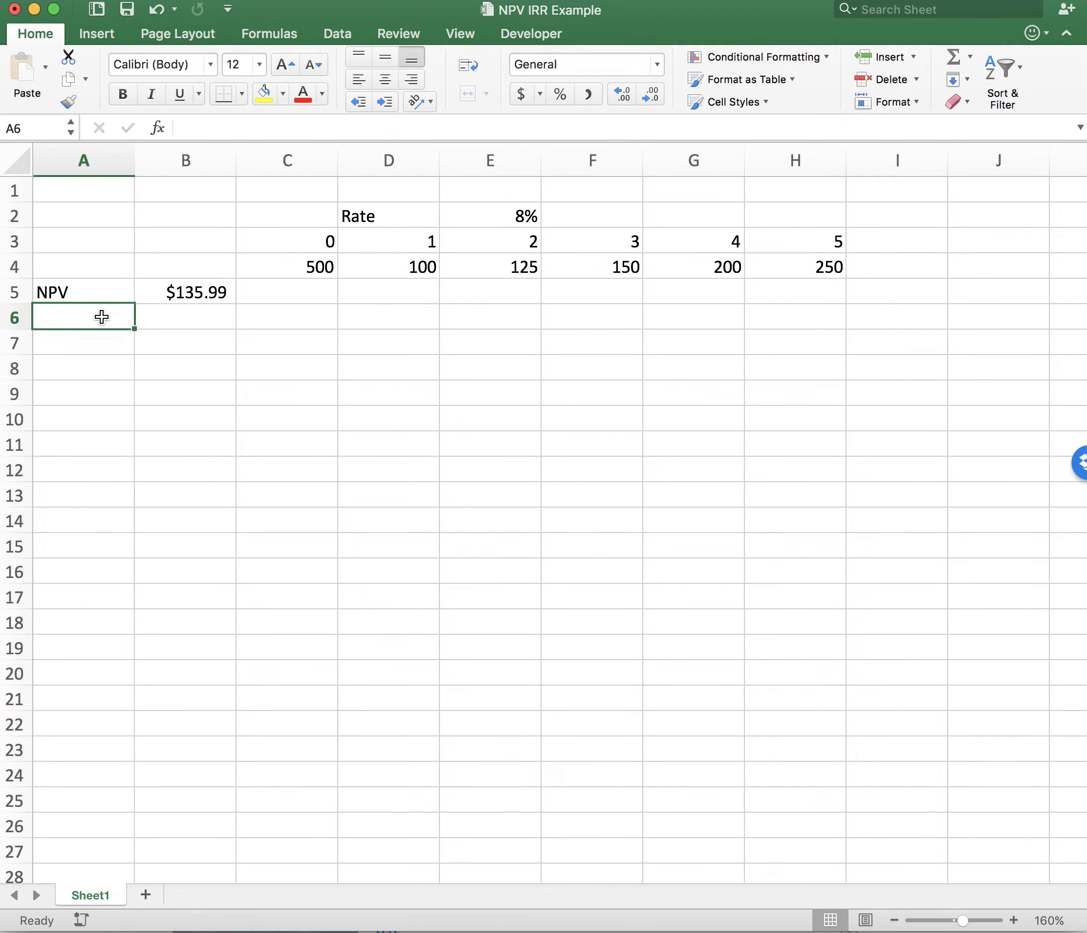
type("Irr")
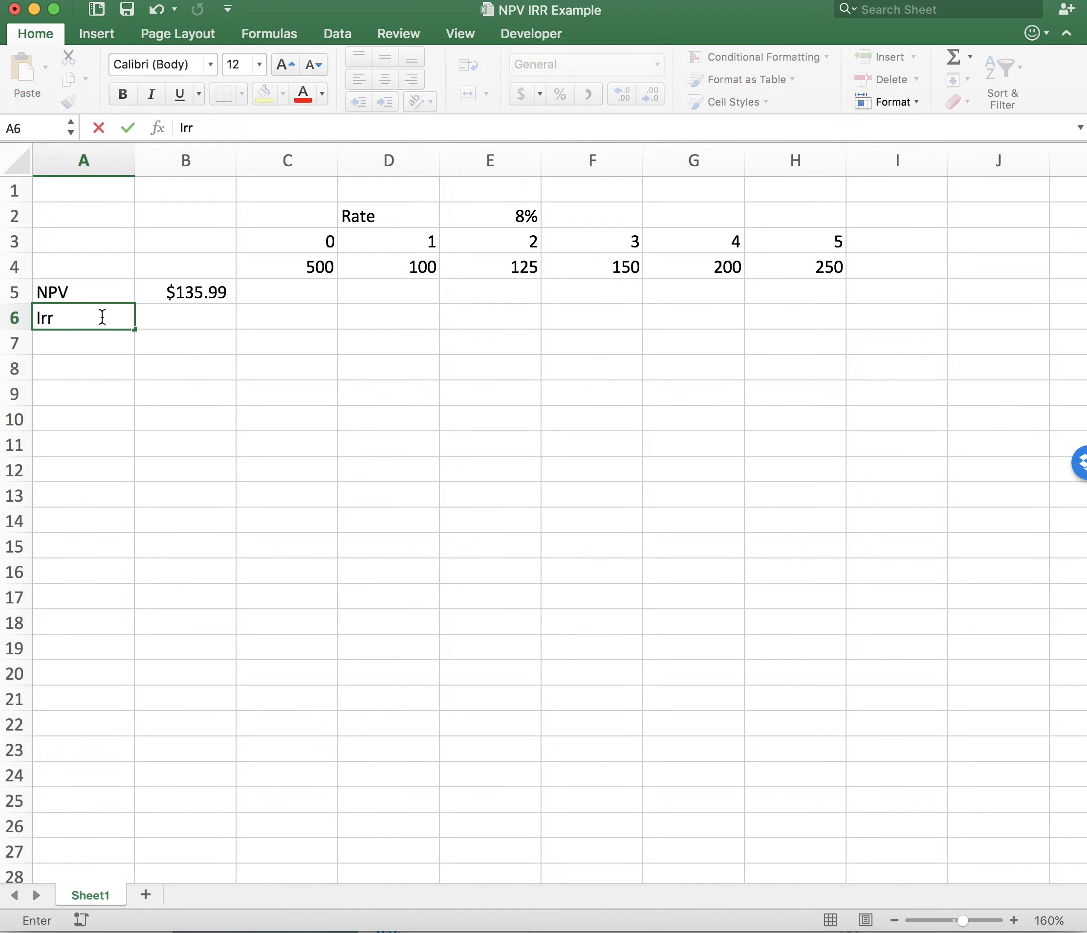
key("BackSpace")
key("BackSpace")
type("RR")
key("Tab")
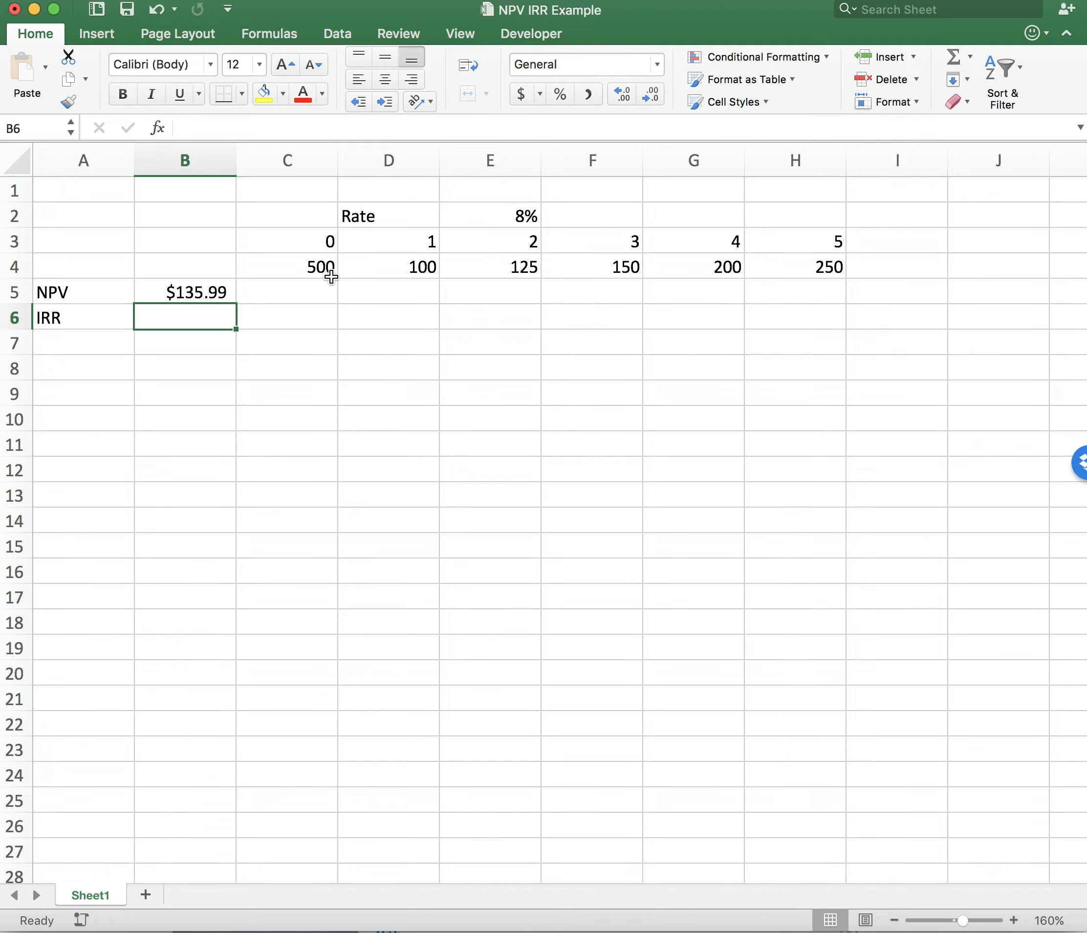
left_click(302, 267)
double_click(302, 267)
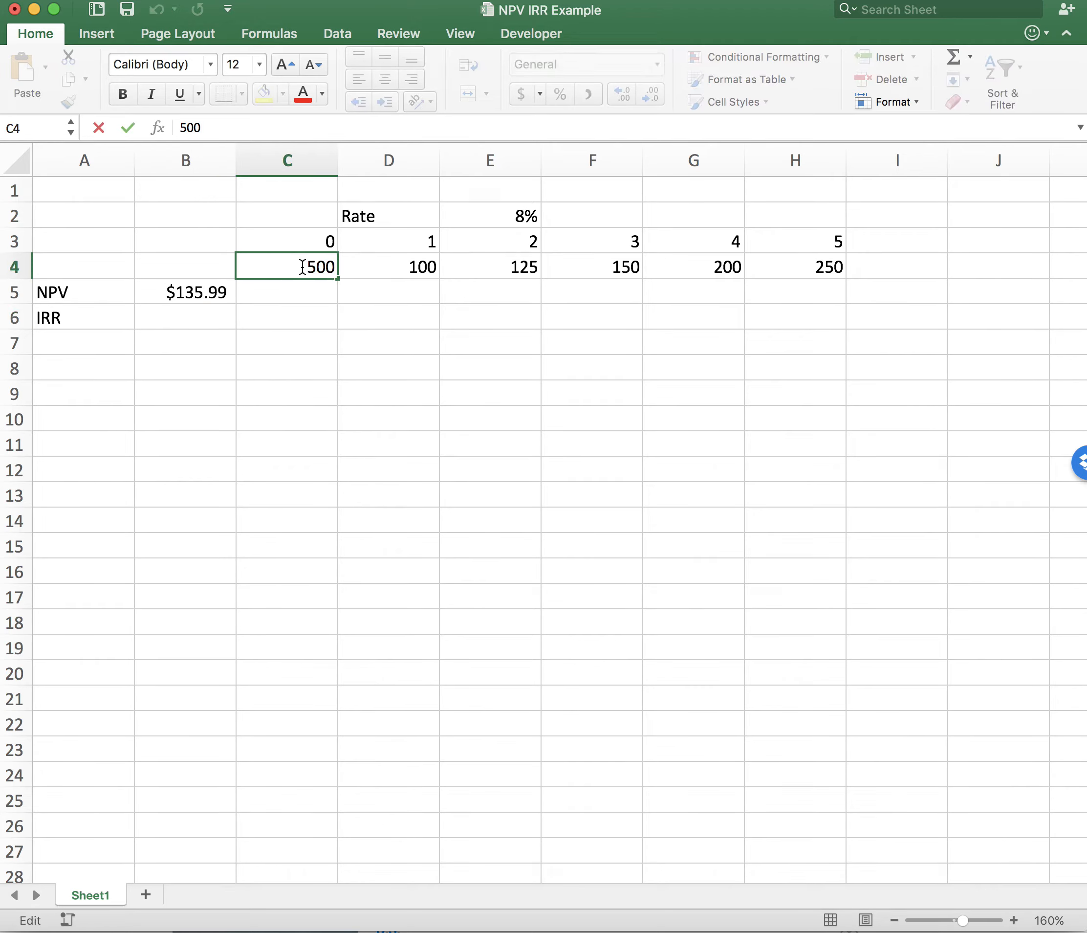
type("-")
left_click(286, 340)
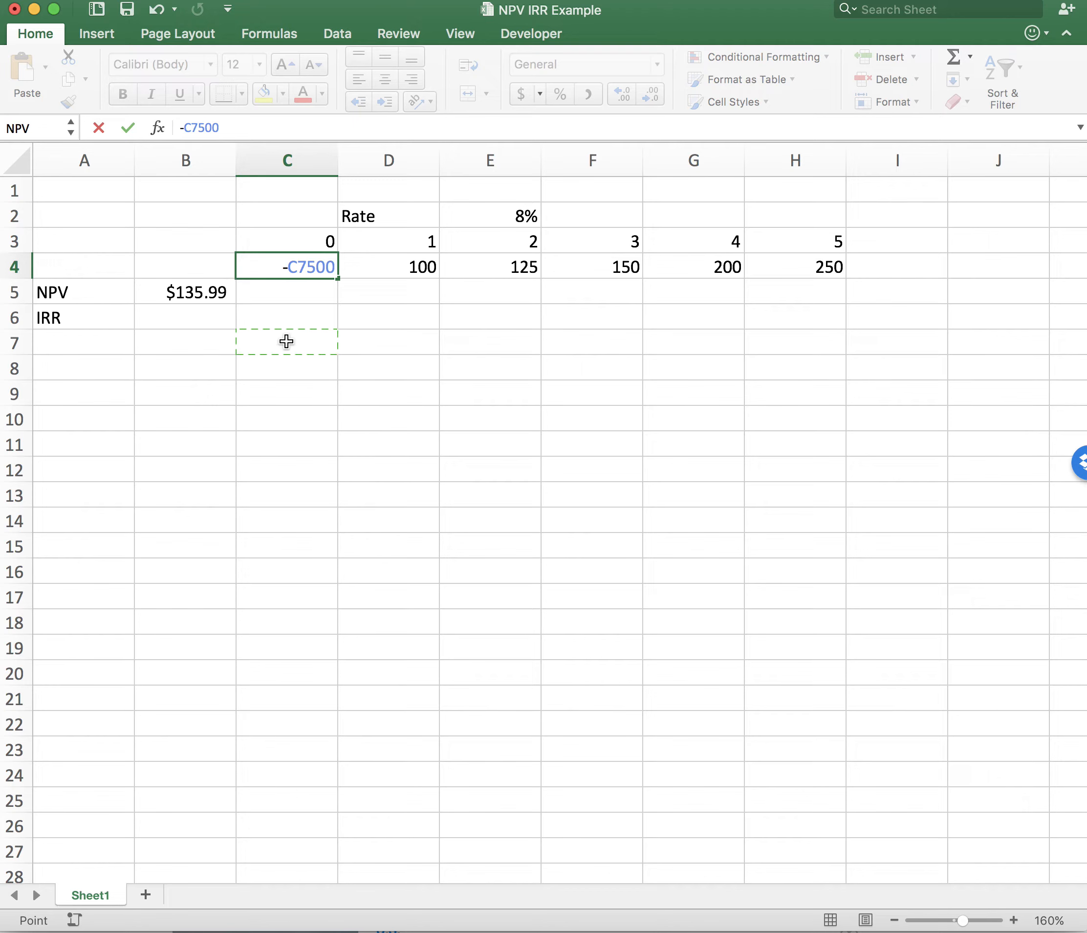
key("Escape")
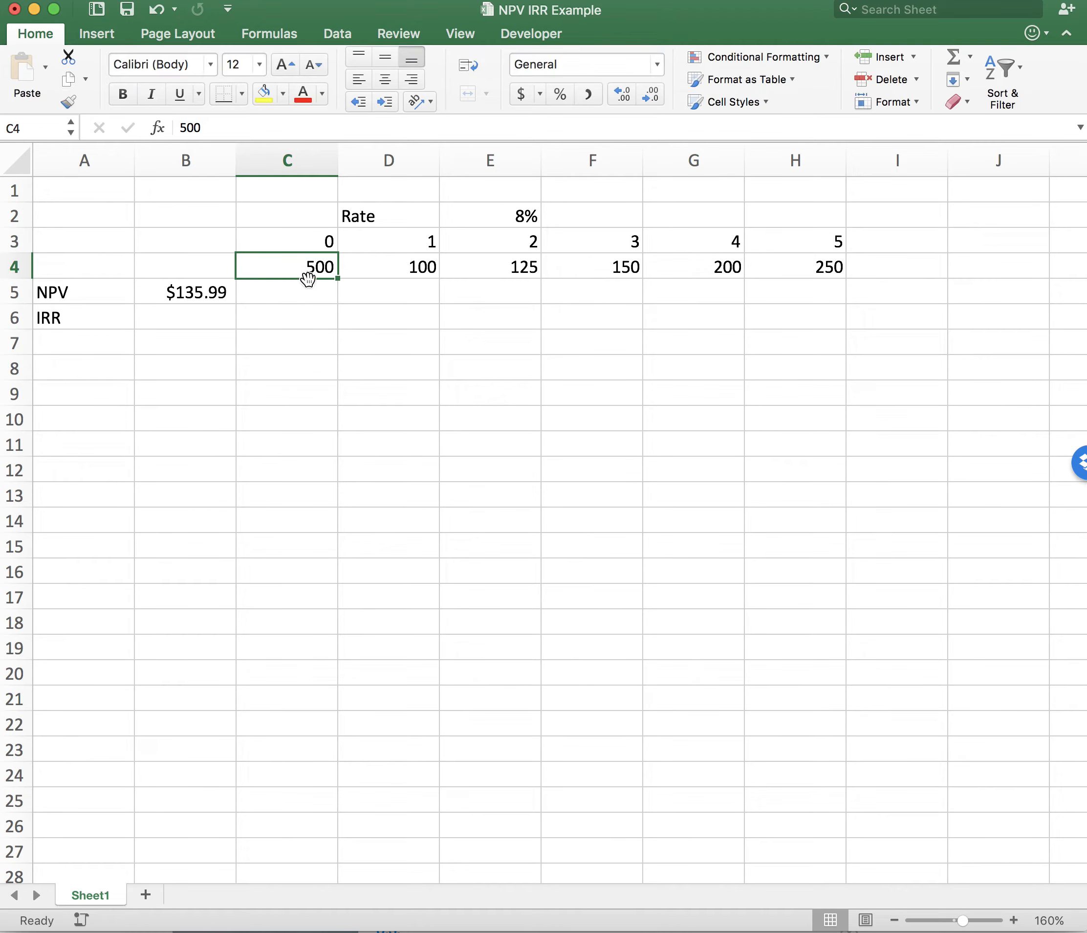
- Change the initial amount in C4 to the negative value -500
double_click(303, 263)
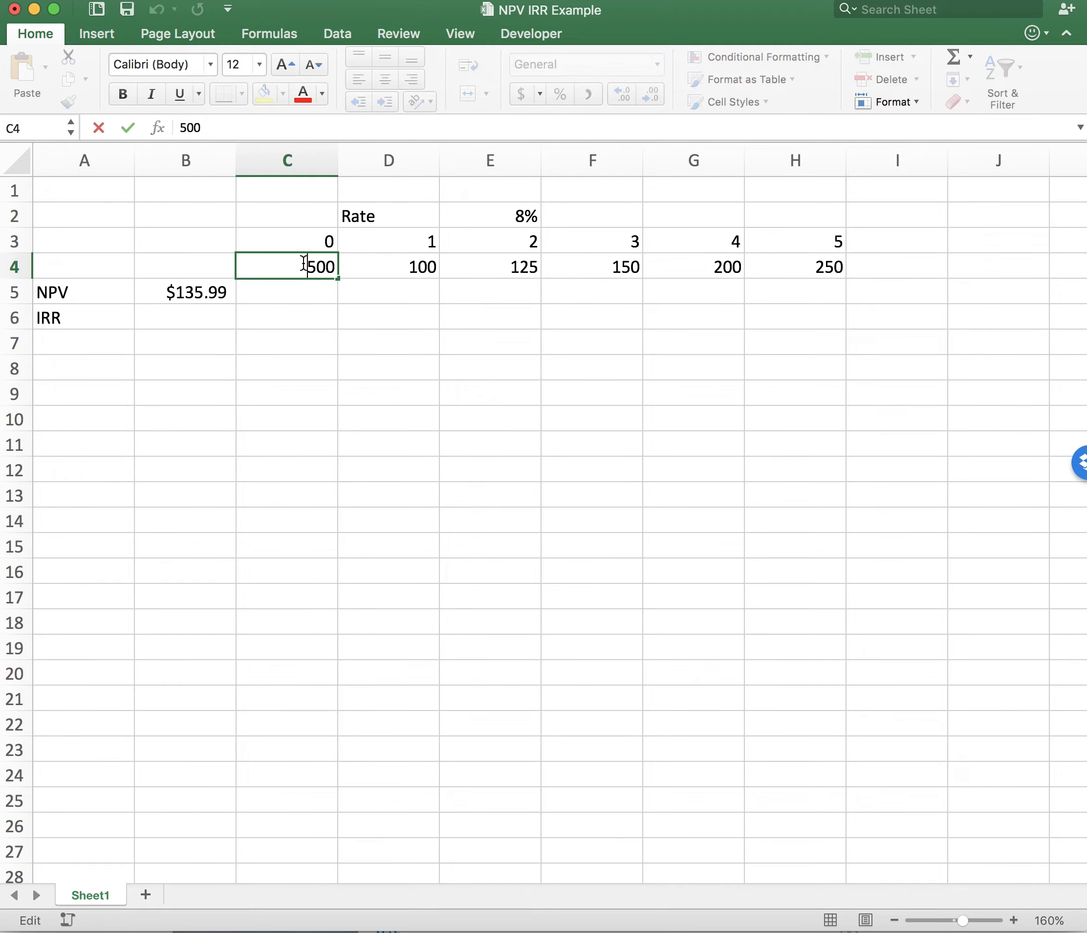
type("-")
key("Return")
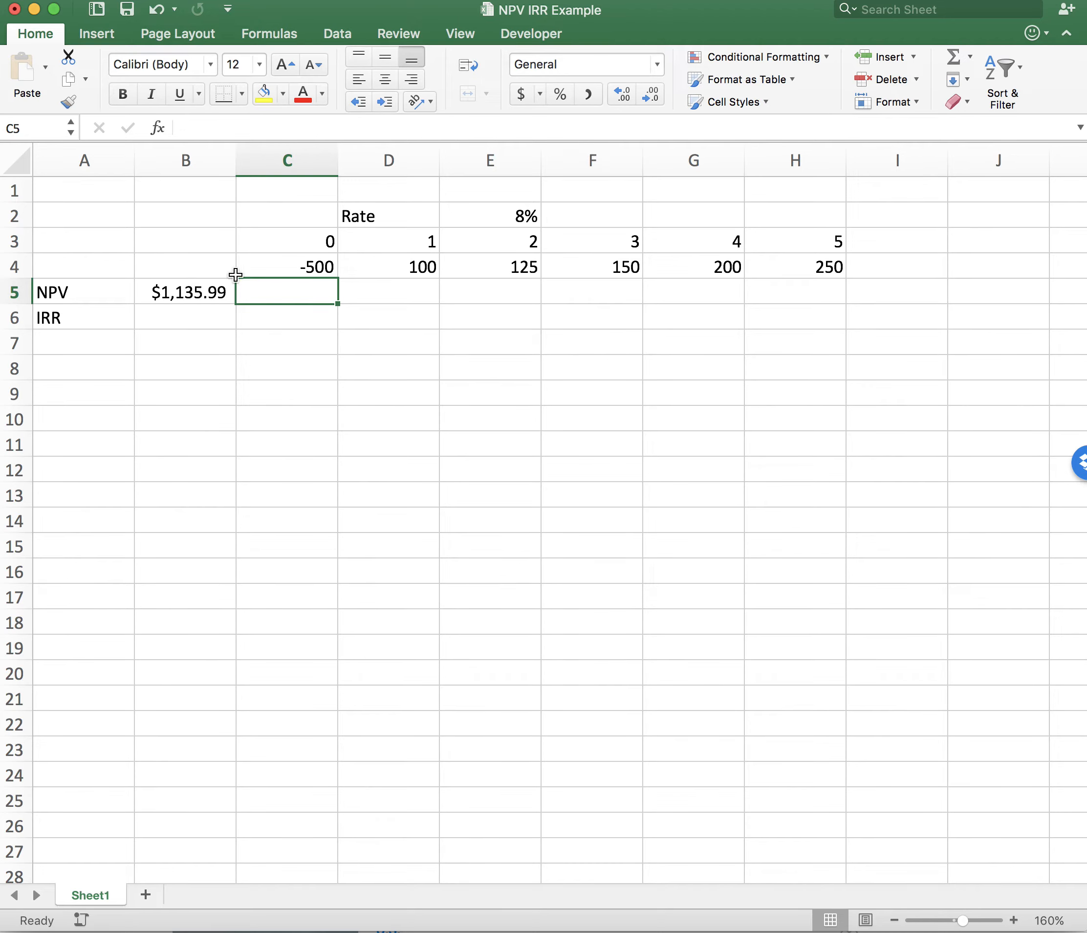
- Edit the net present value formula in B5 to add the negative initial amount, as =NPV(E2,D4:H4)+C4
left_click(286, 263)
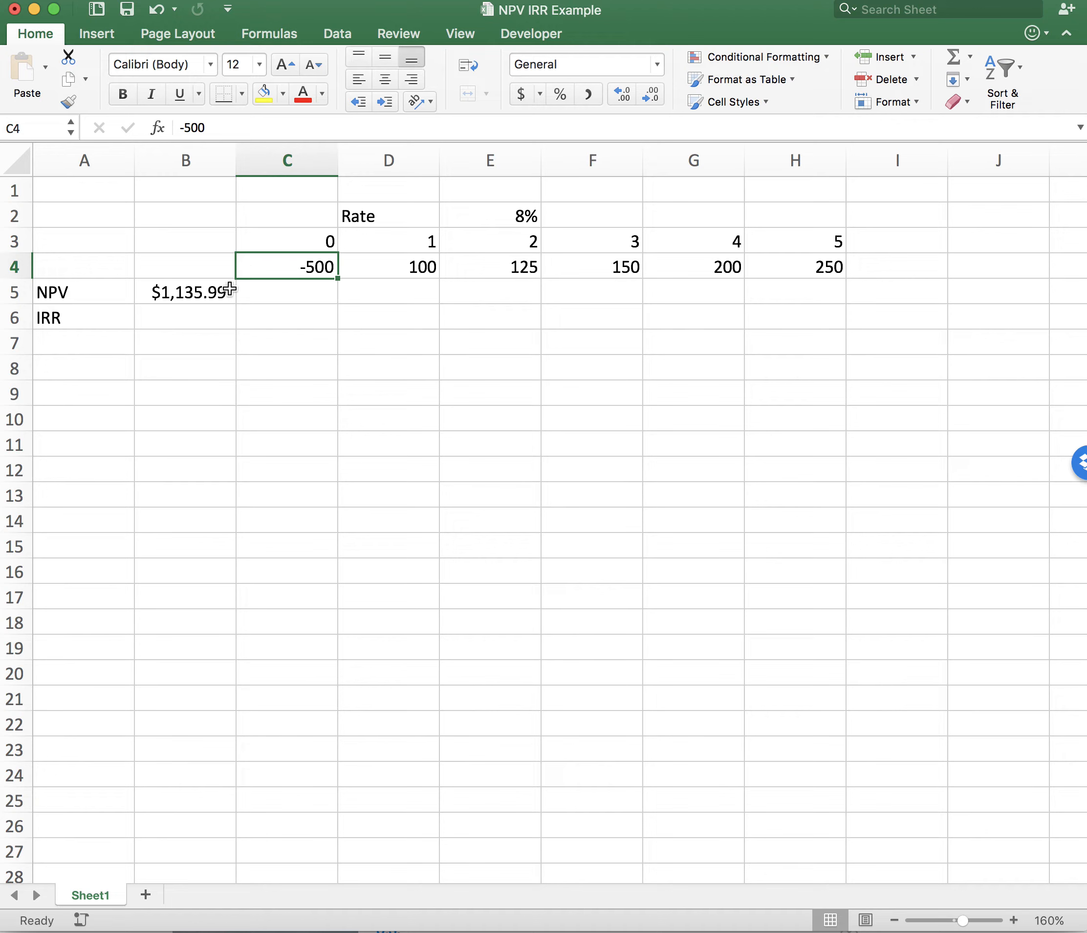
left_click(206, 292)
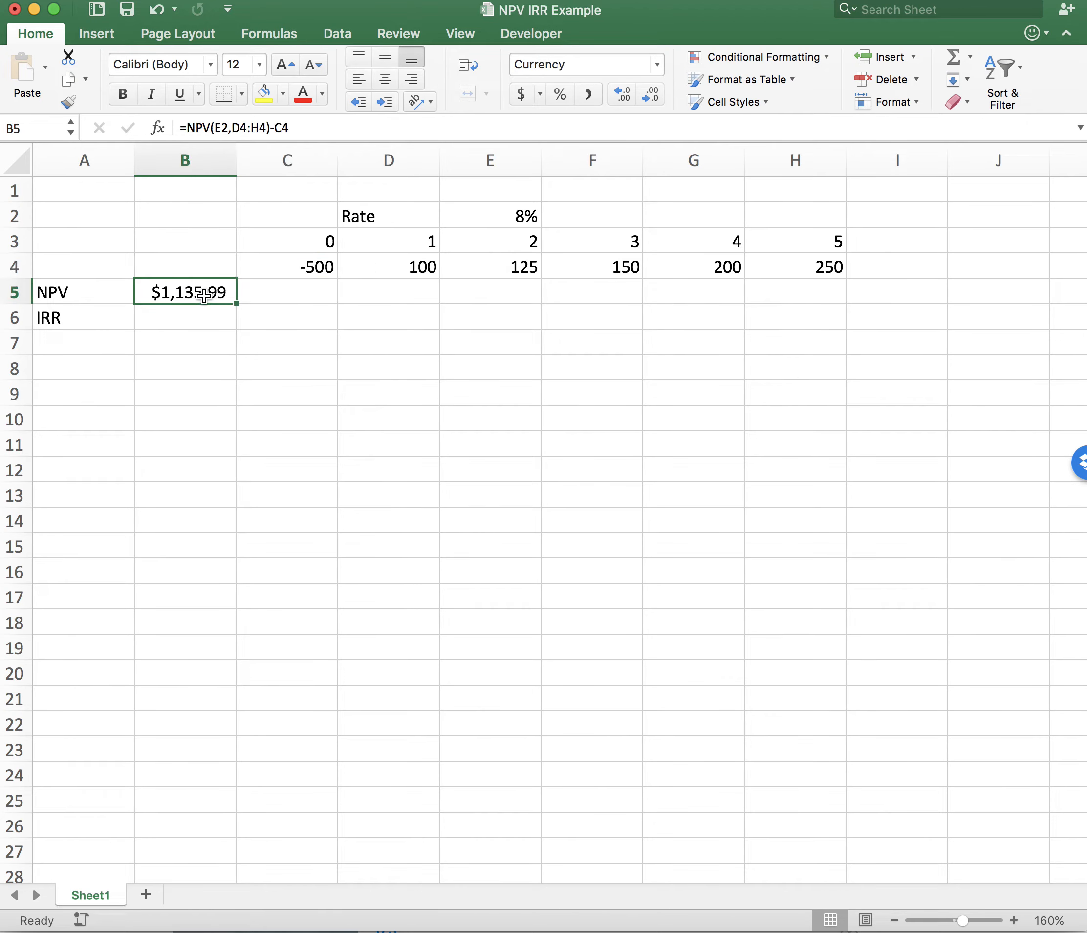
left_click(277, 128)
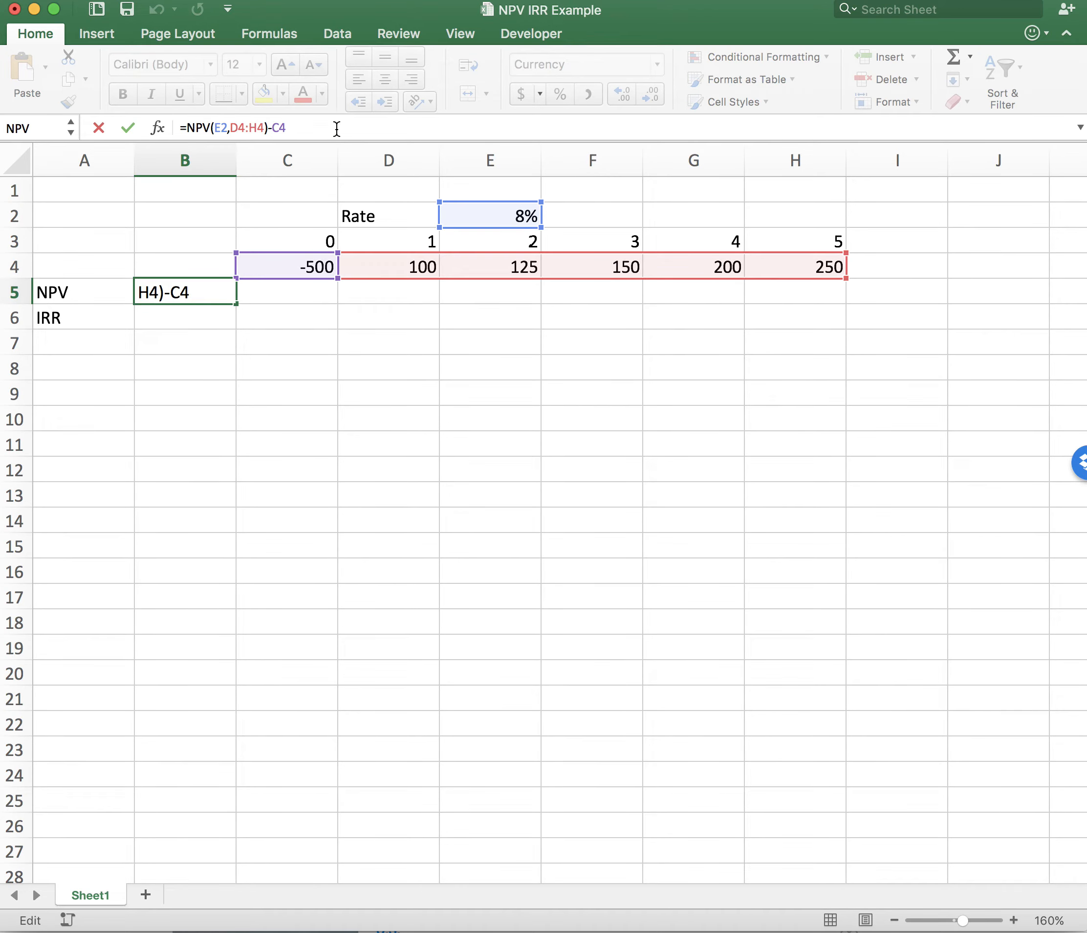
key("BackSpace")
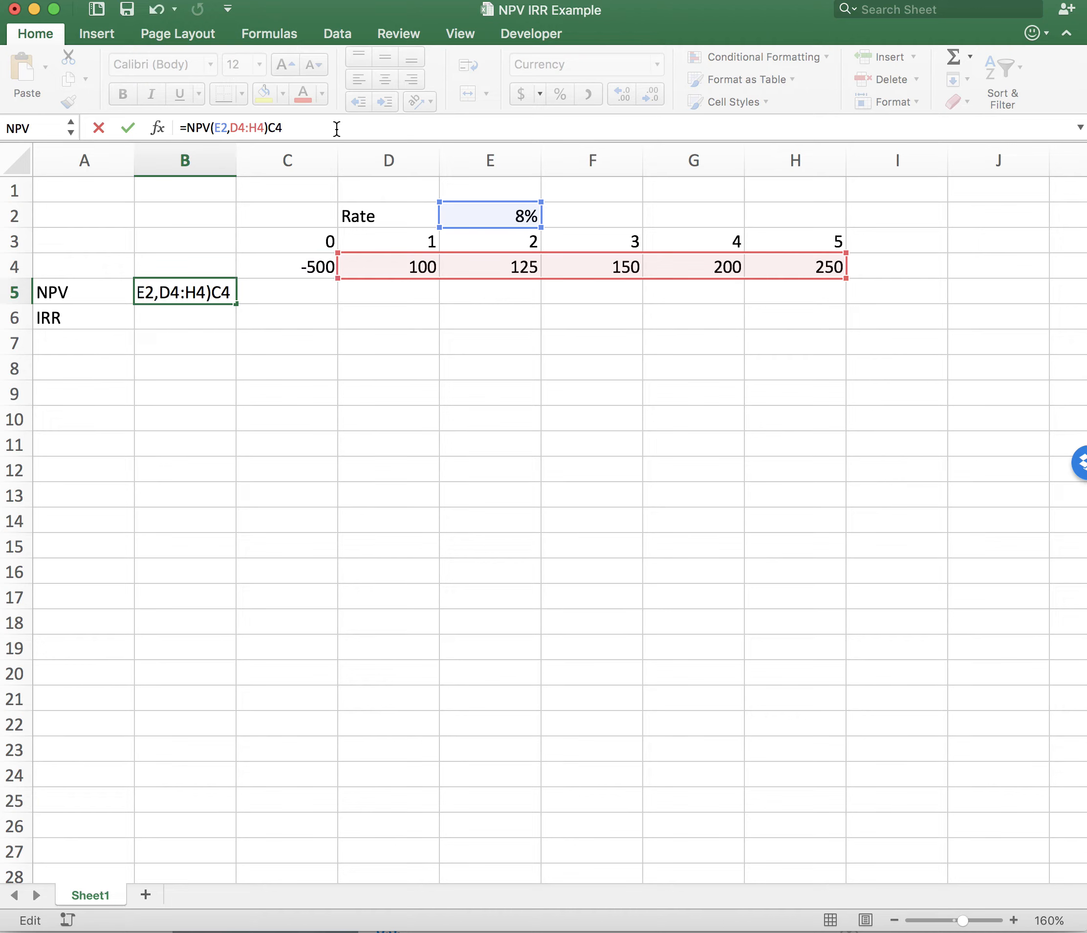
type("+")
key("Return")
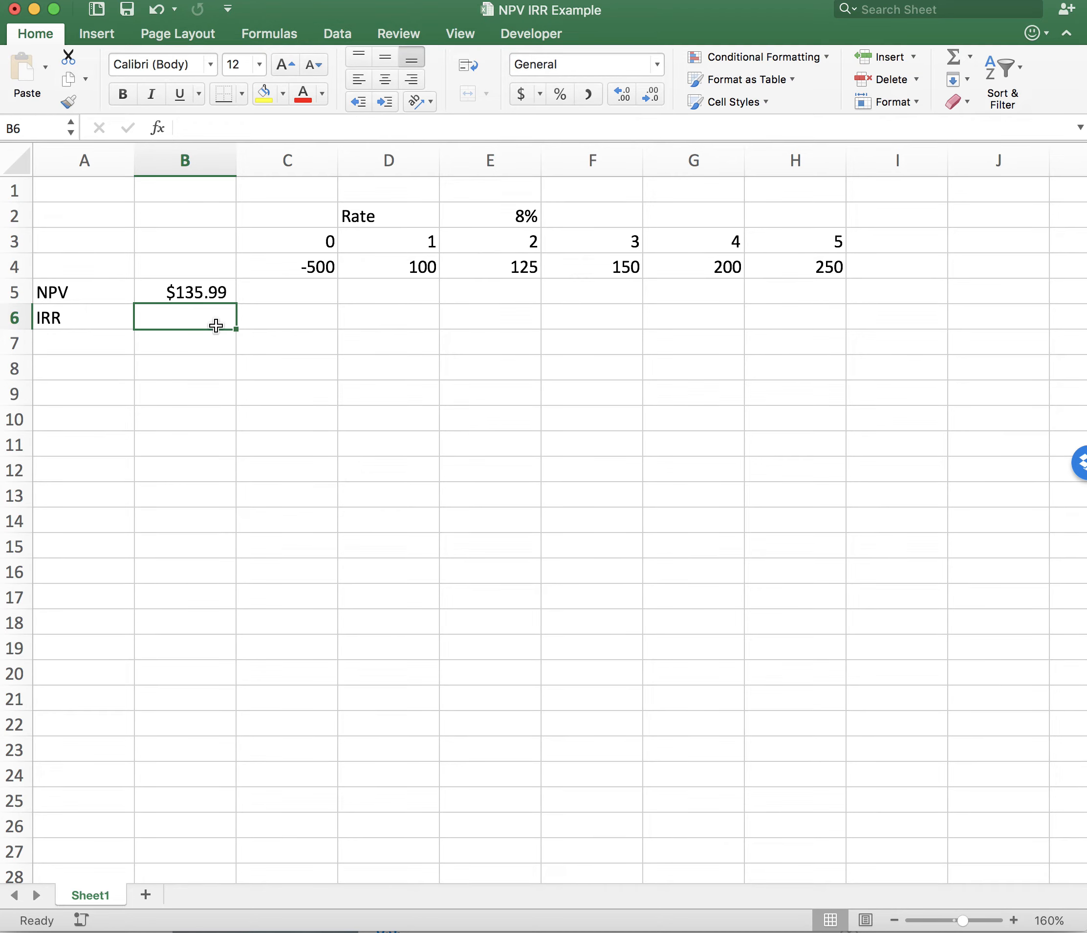
- Calculate the internal rate of return in B6 from all cash flows, including the initial outlay, as =IRR(C4:H4)
type("=")
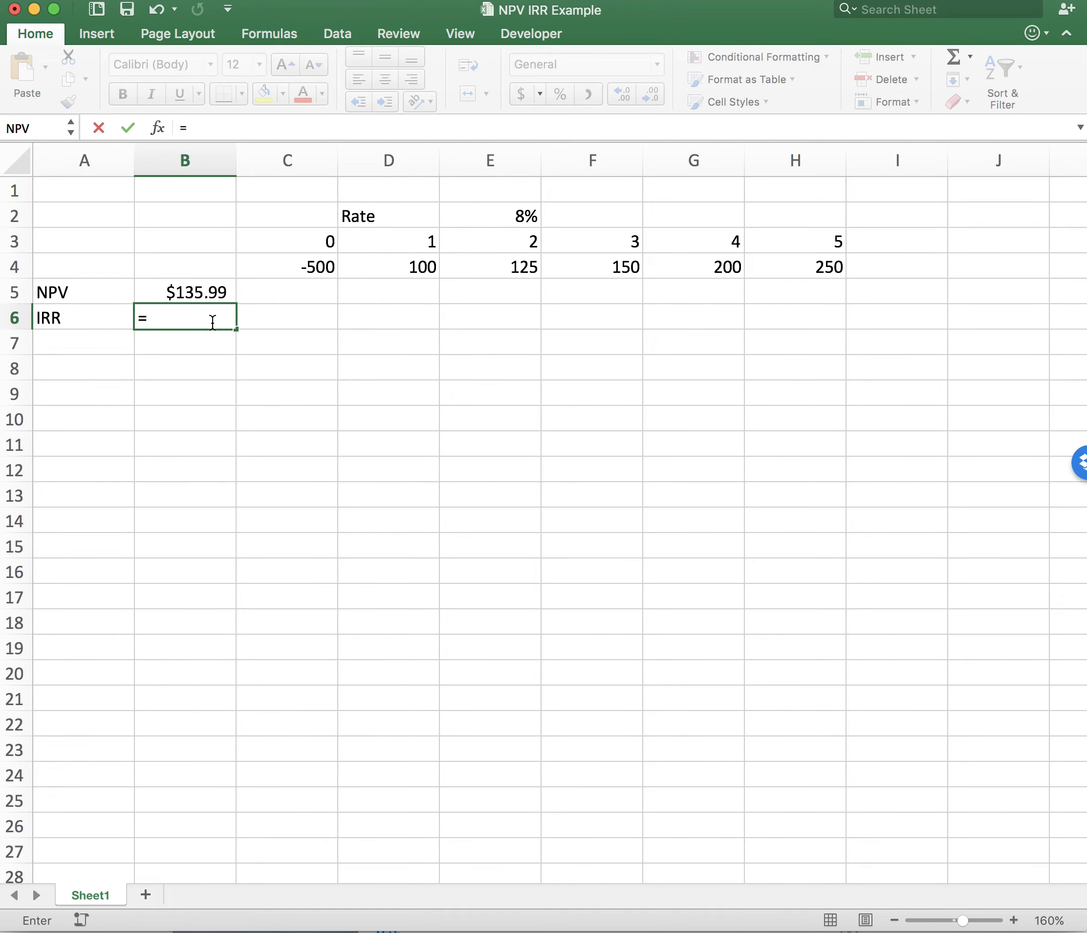
type("IRR(")
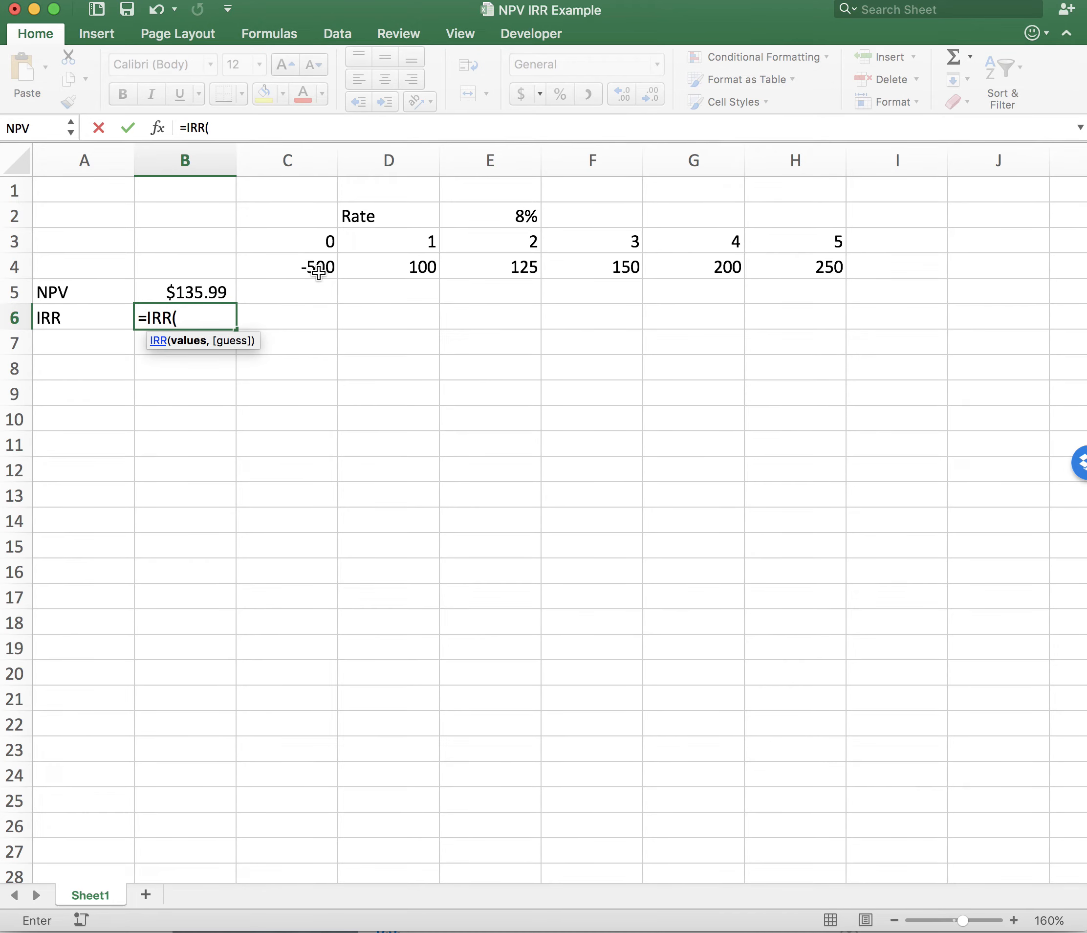
left_click_drag(316, 264, 803, 271)
type(")")
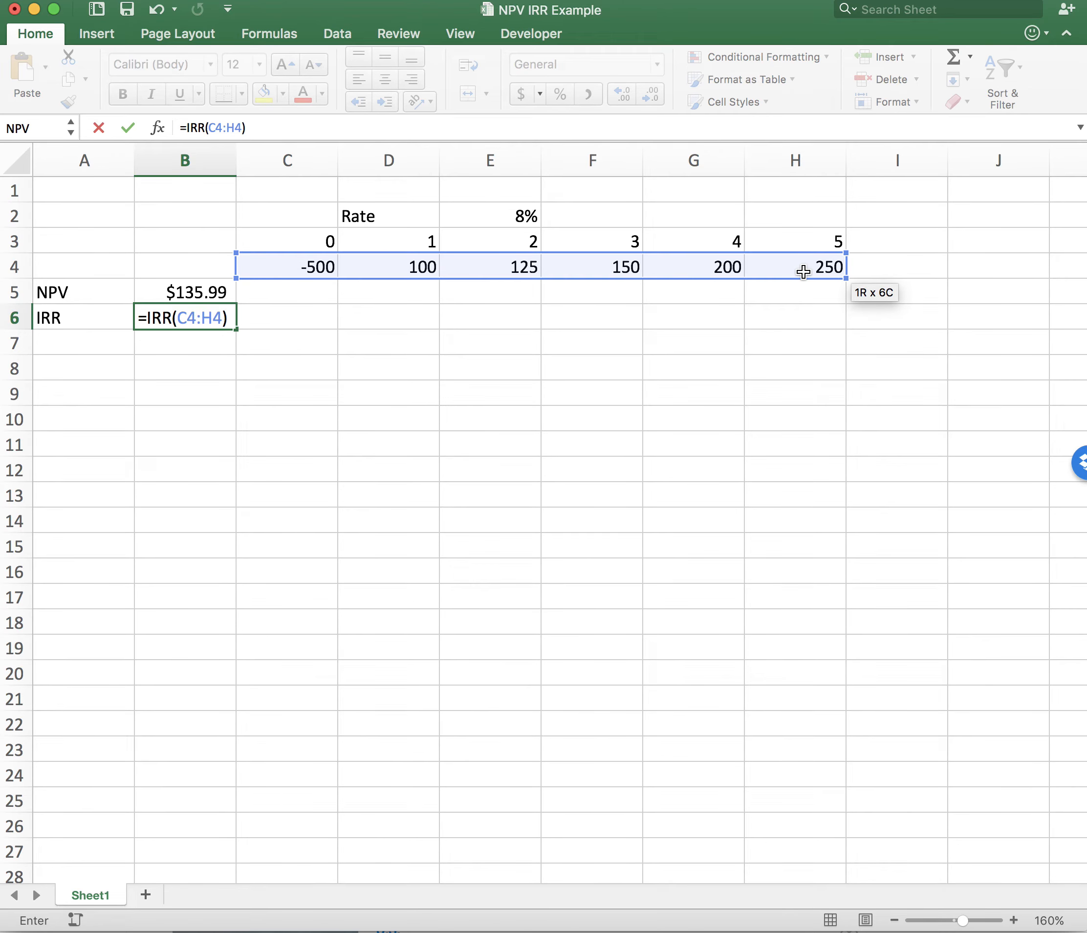
key("Return")
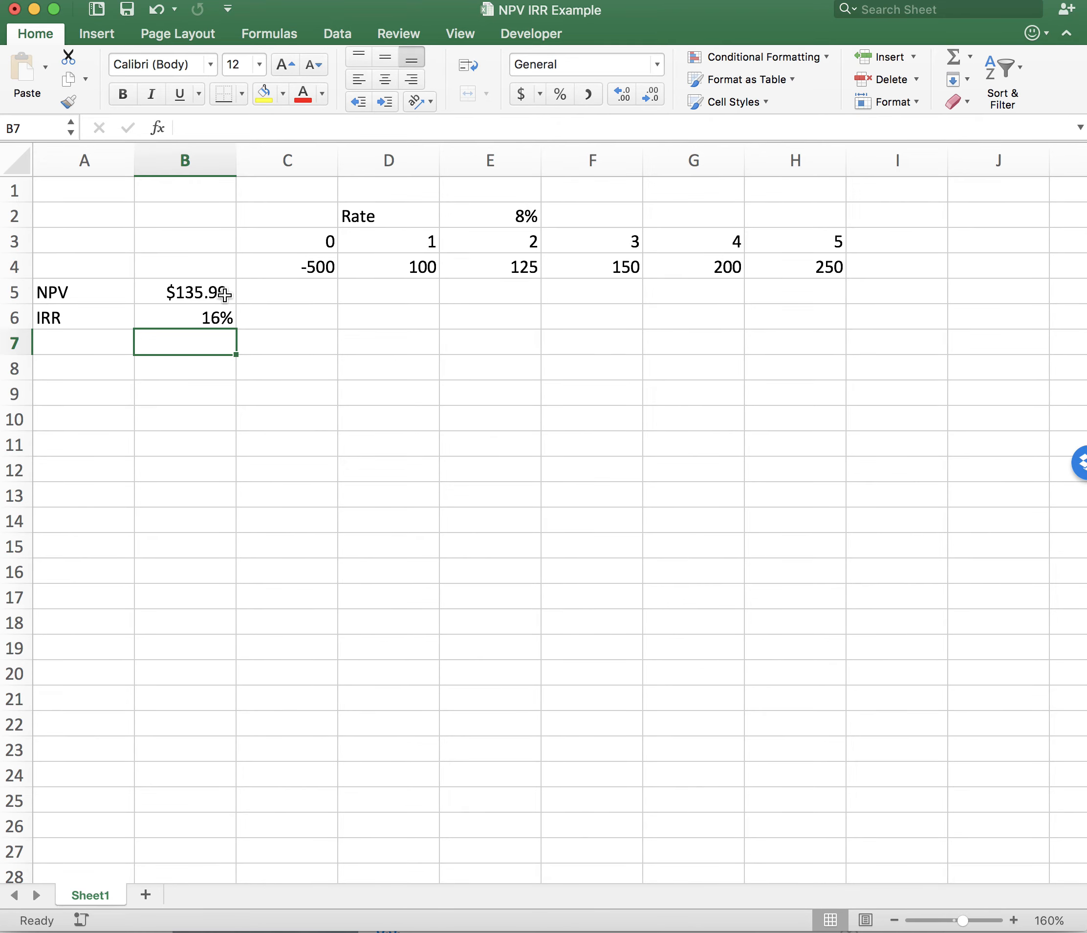
- Examine the IRR result in B6 against the initial outlay in C4 and the later cash flows in D4:H4
left_click(215, 318)
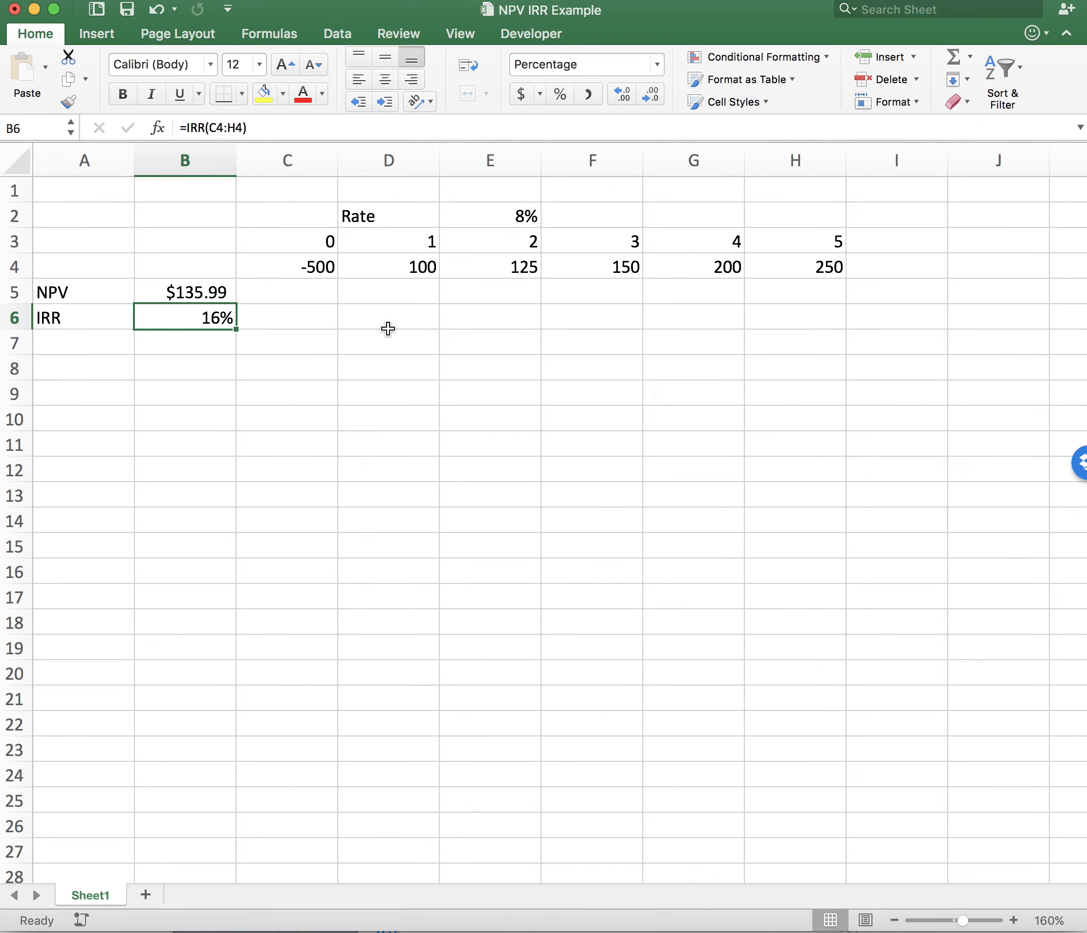
left_click_drag(419, 260, 794, 276)
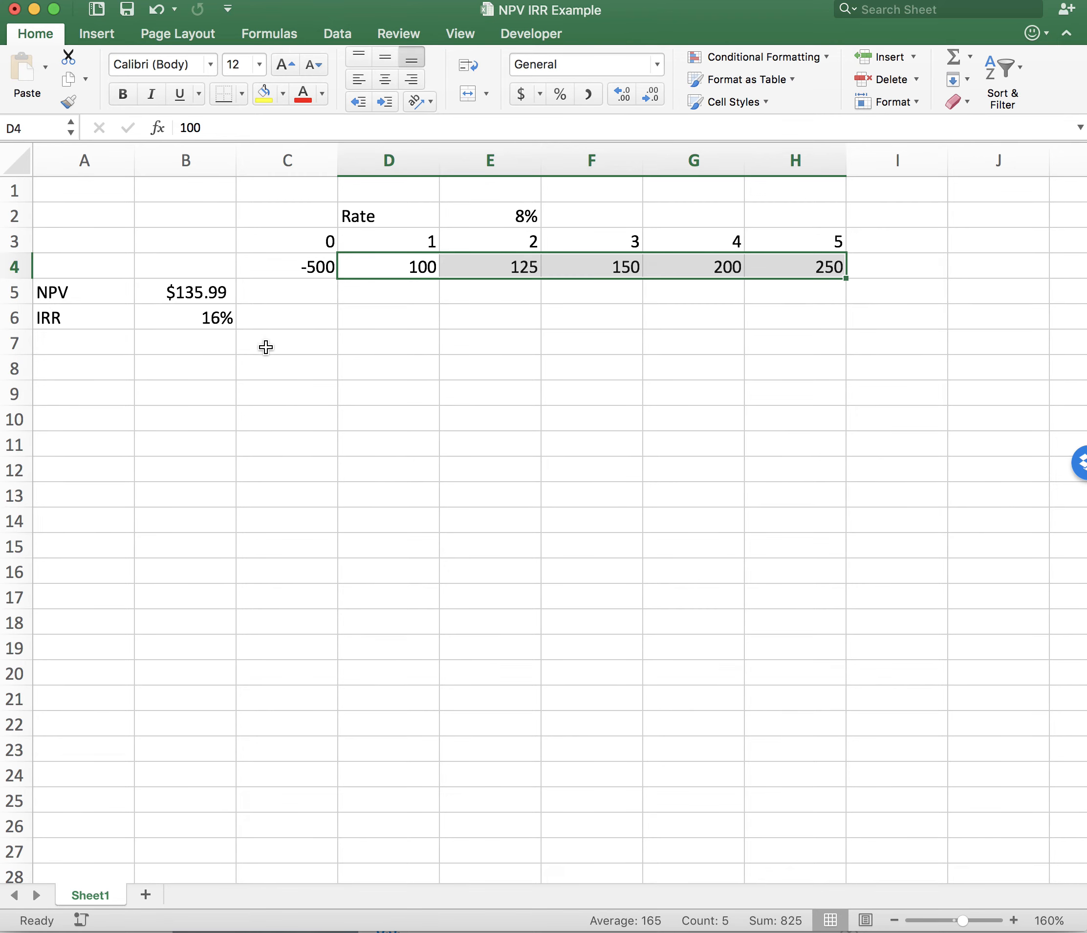
left_click(249, 358)
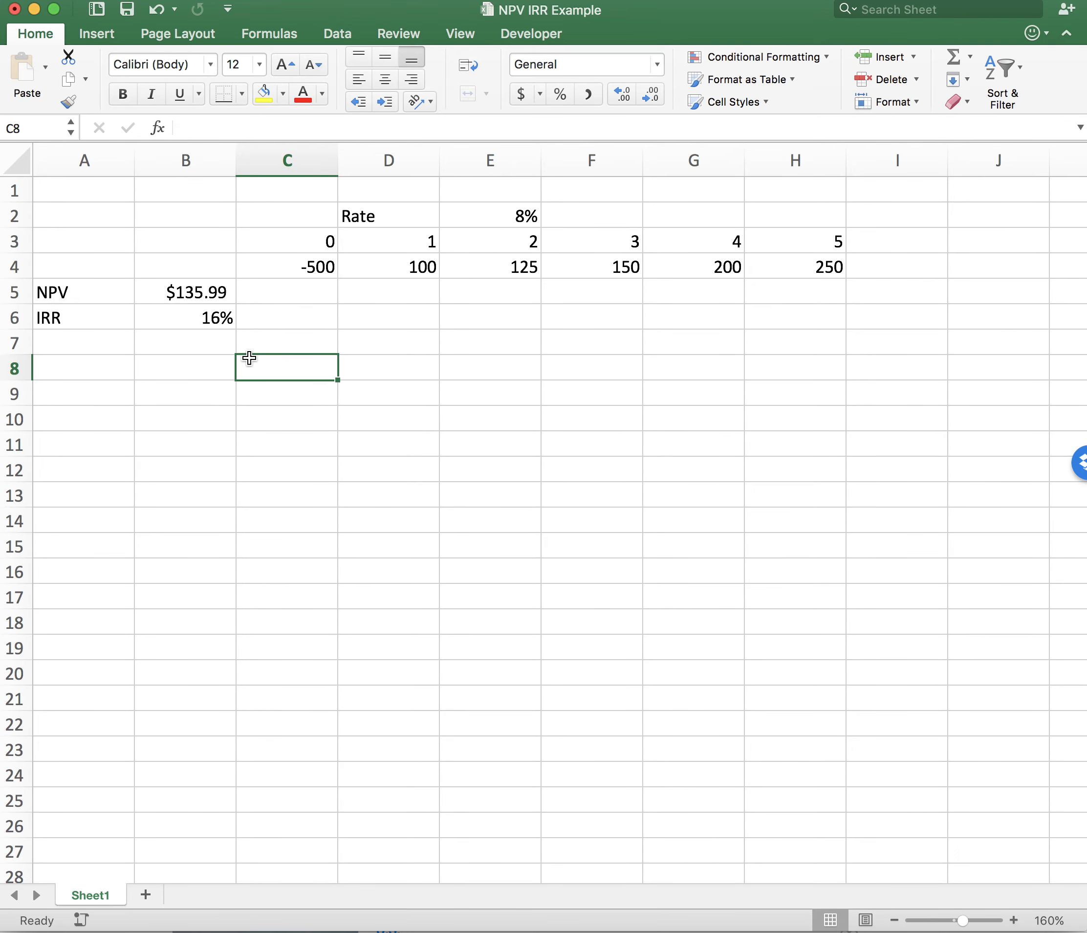
left_click(196, 318)
left_click(315, 265)
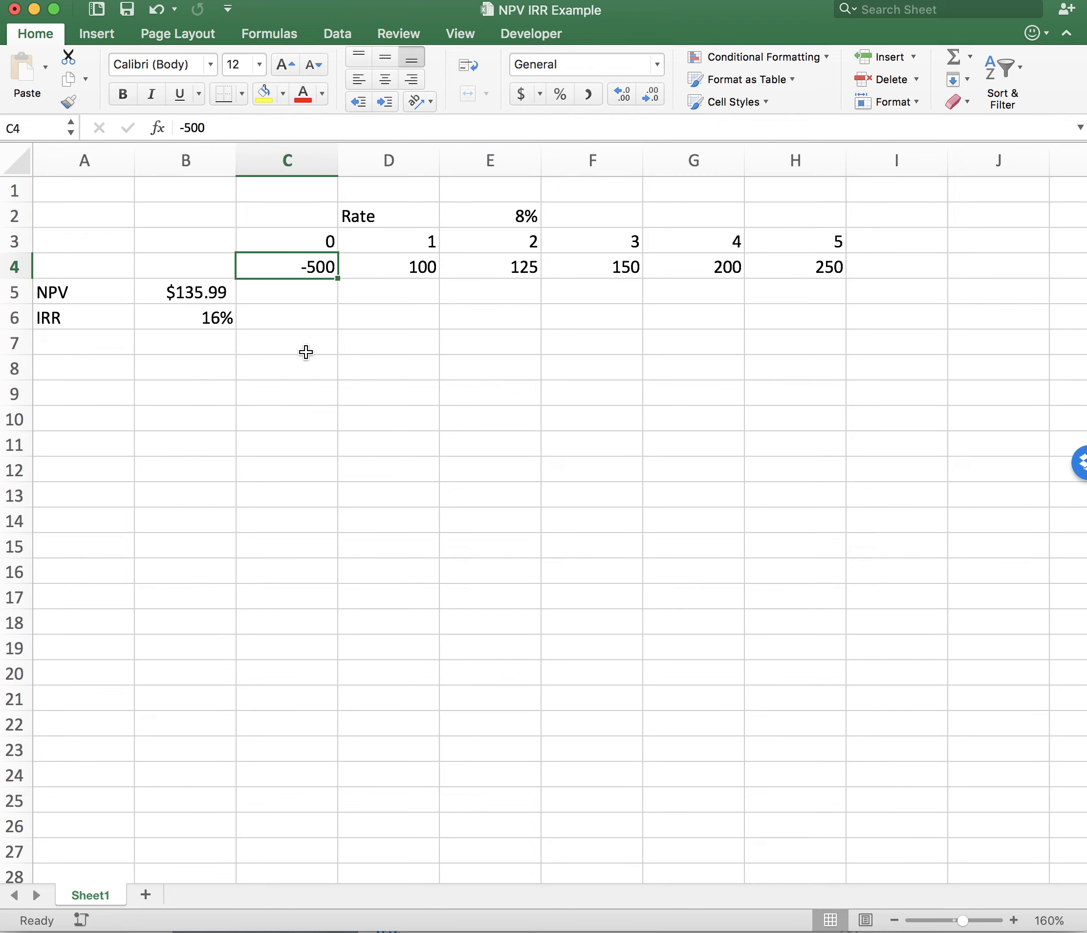
left_click(299, 364)
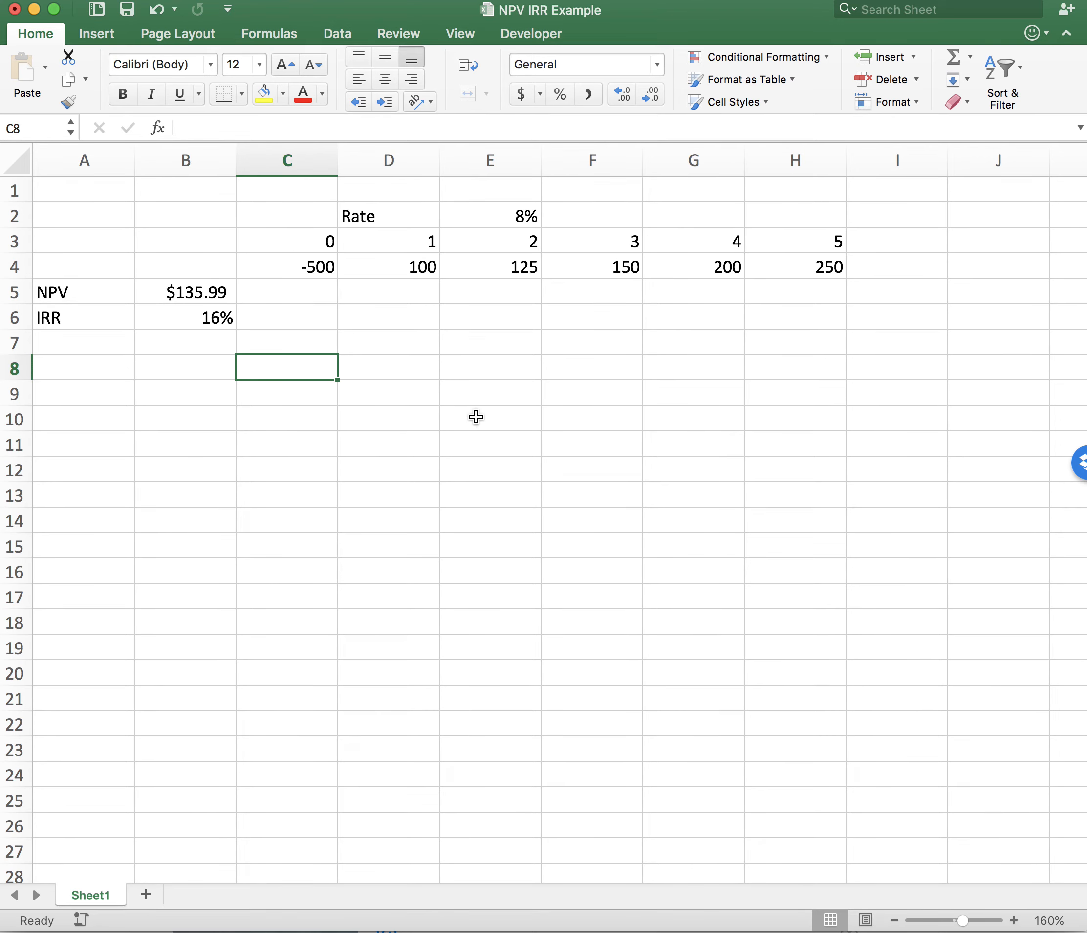
left_click(222, 317)
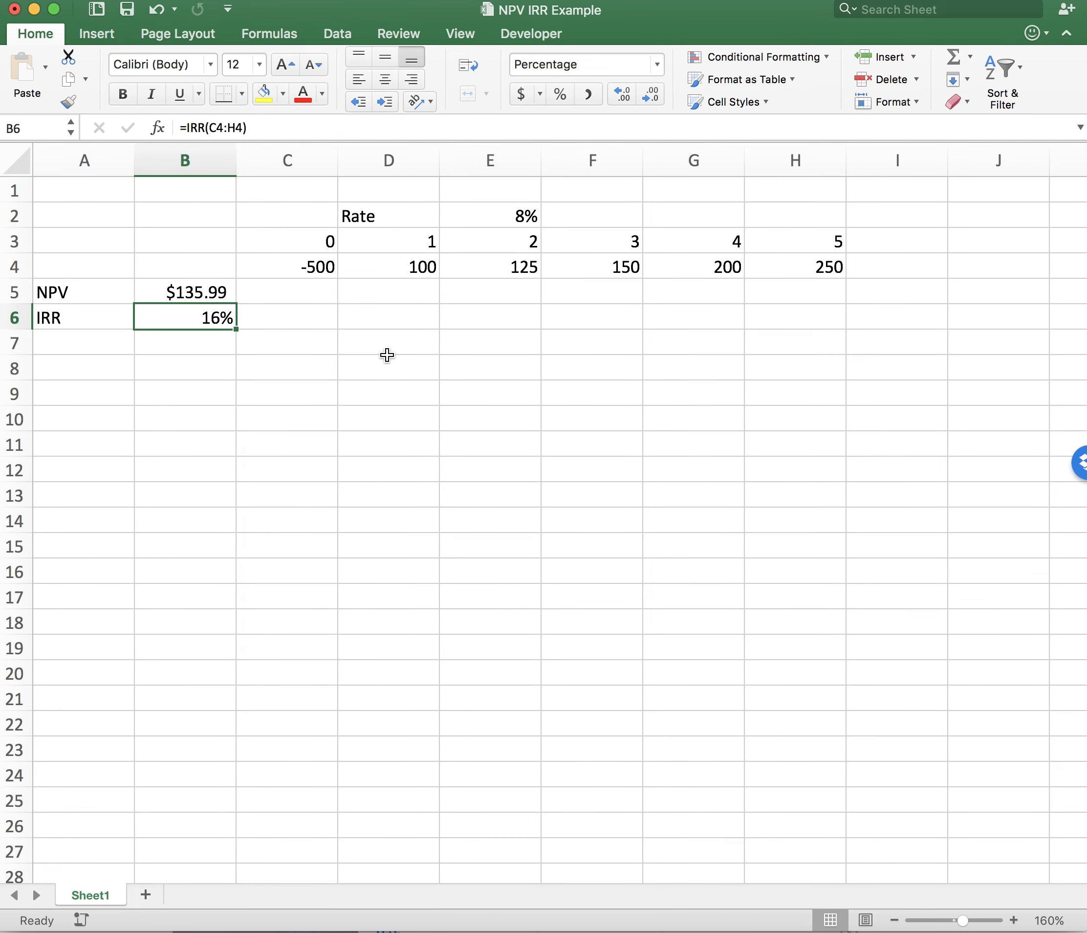
left_click(355, 351)
- Inspect the cell references used by the NPV formula in B5, leaving the formula as it is
left_click(209, 290)
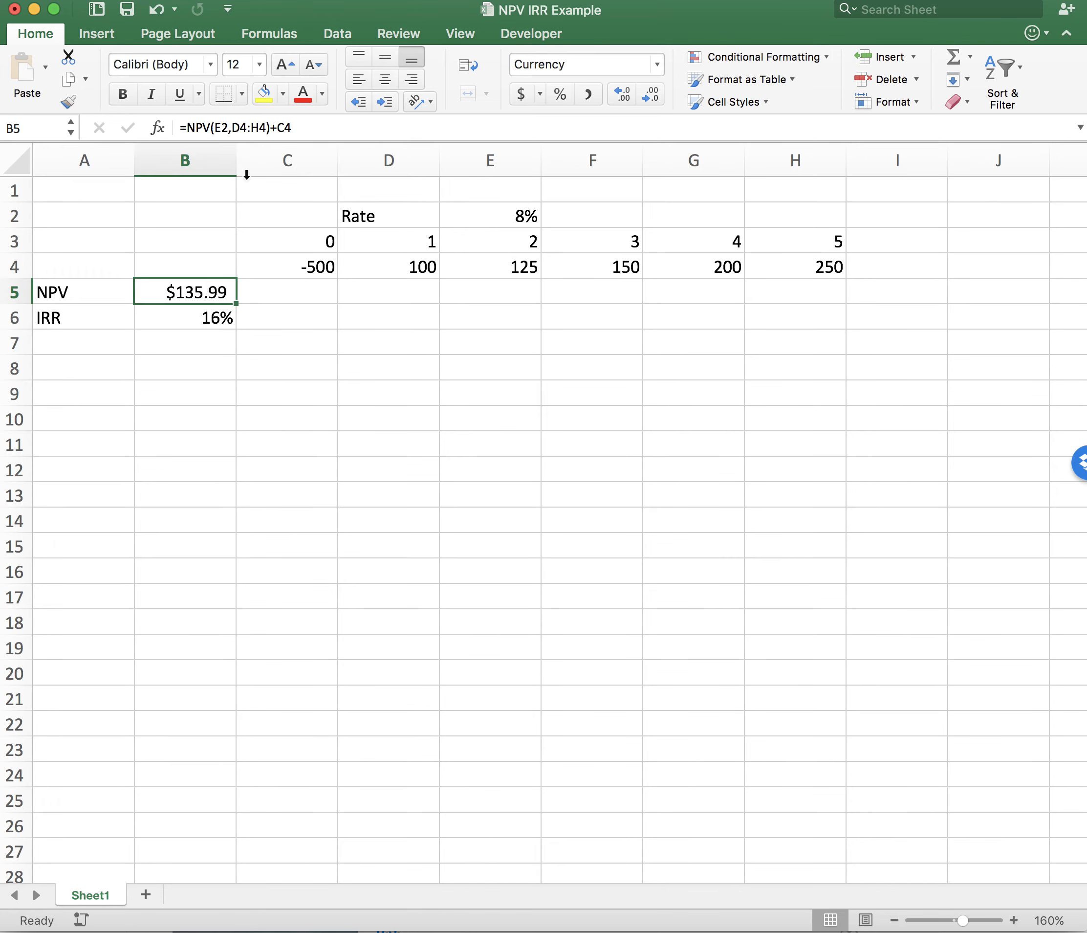
double_click(222, 287)
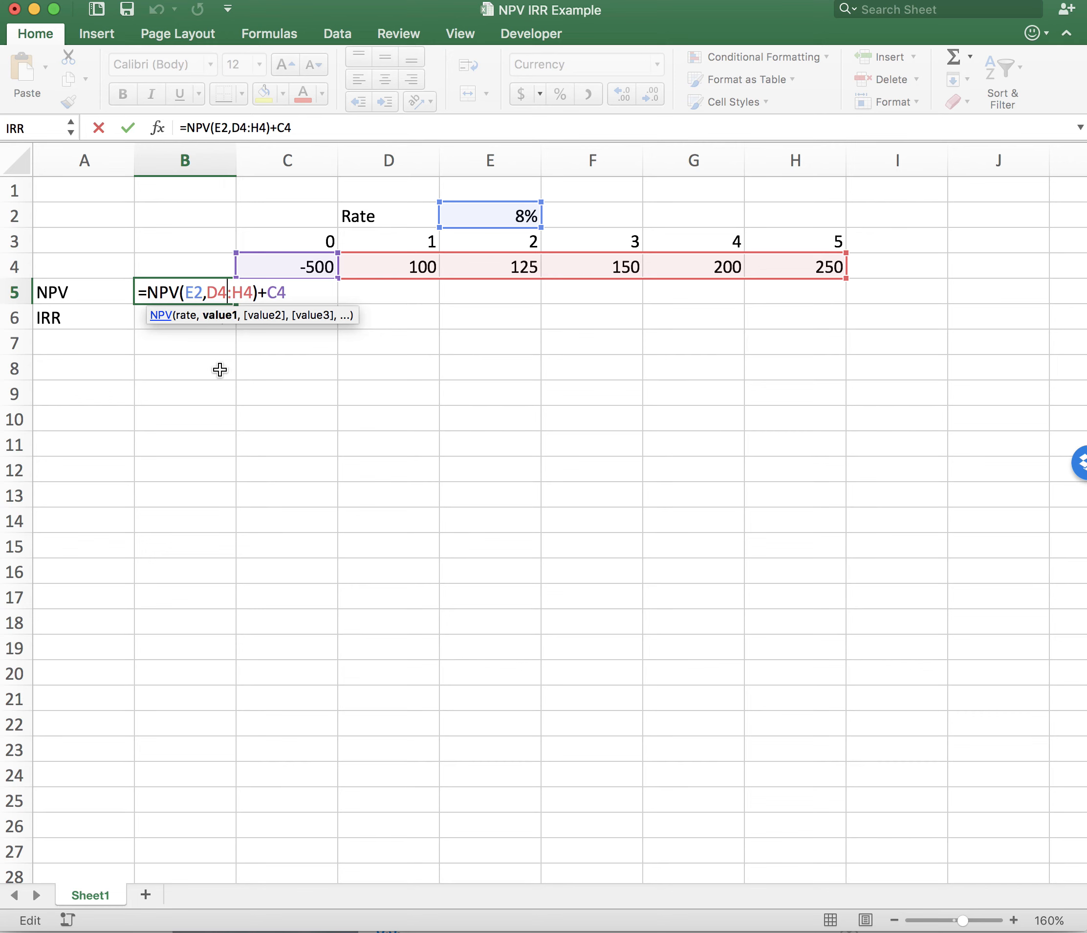
key("Escape")
left_click(295, 362)
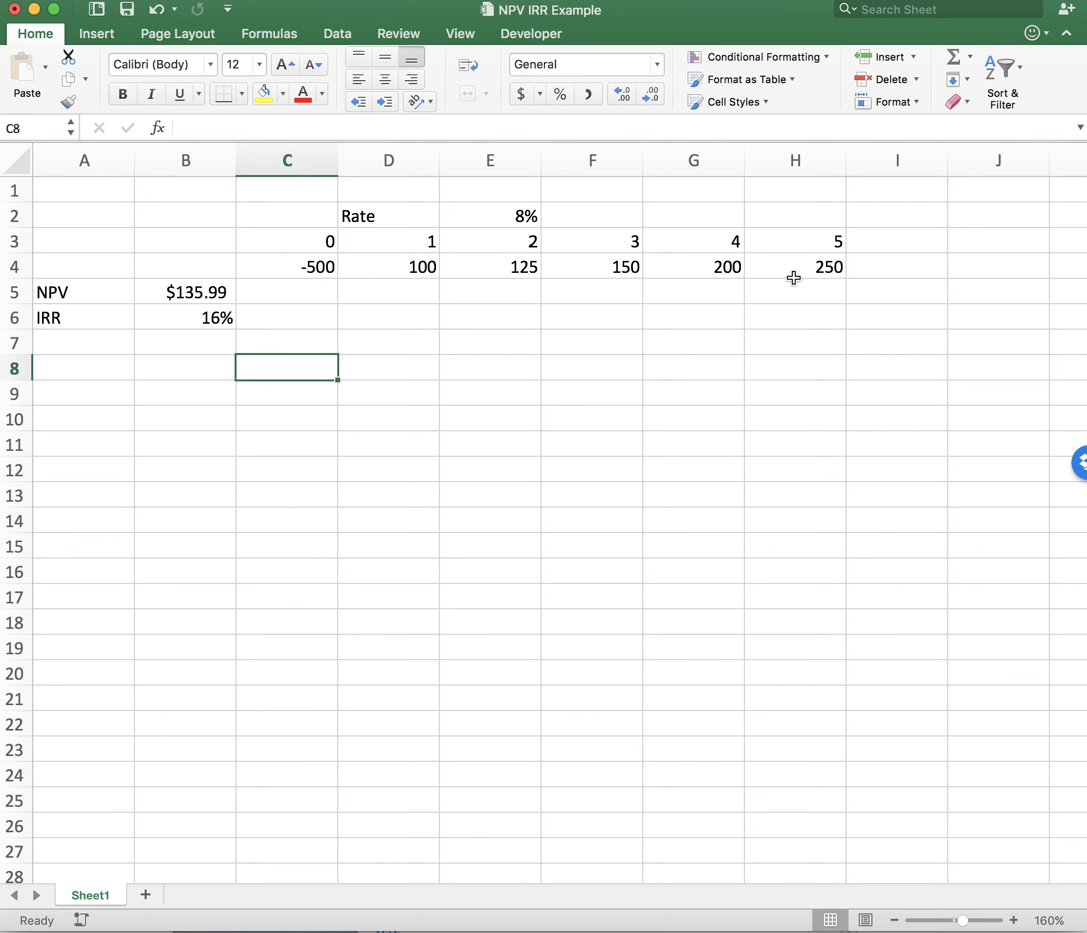
left_click(252, 460)
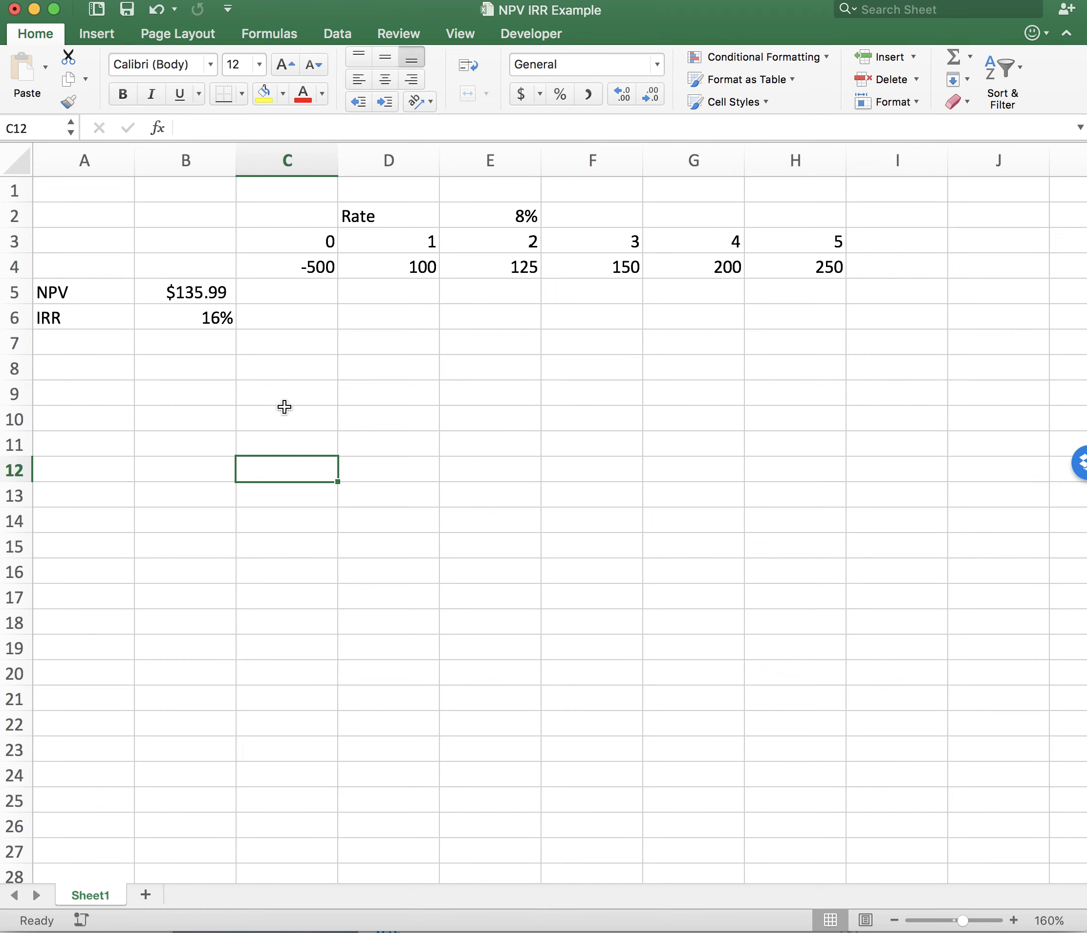
- Review the cash flows one by one from C4 to H4, along with the net present value in B5
left_click(312, 265)
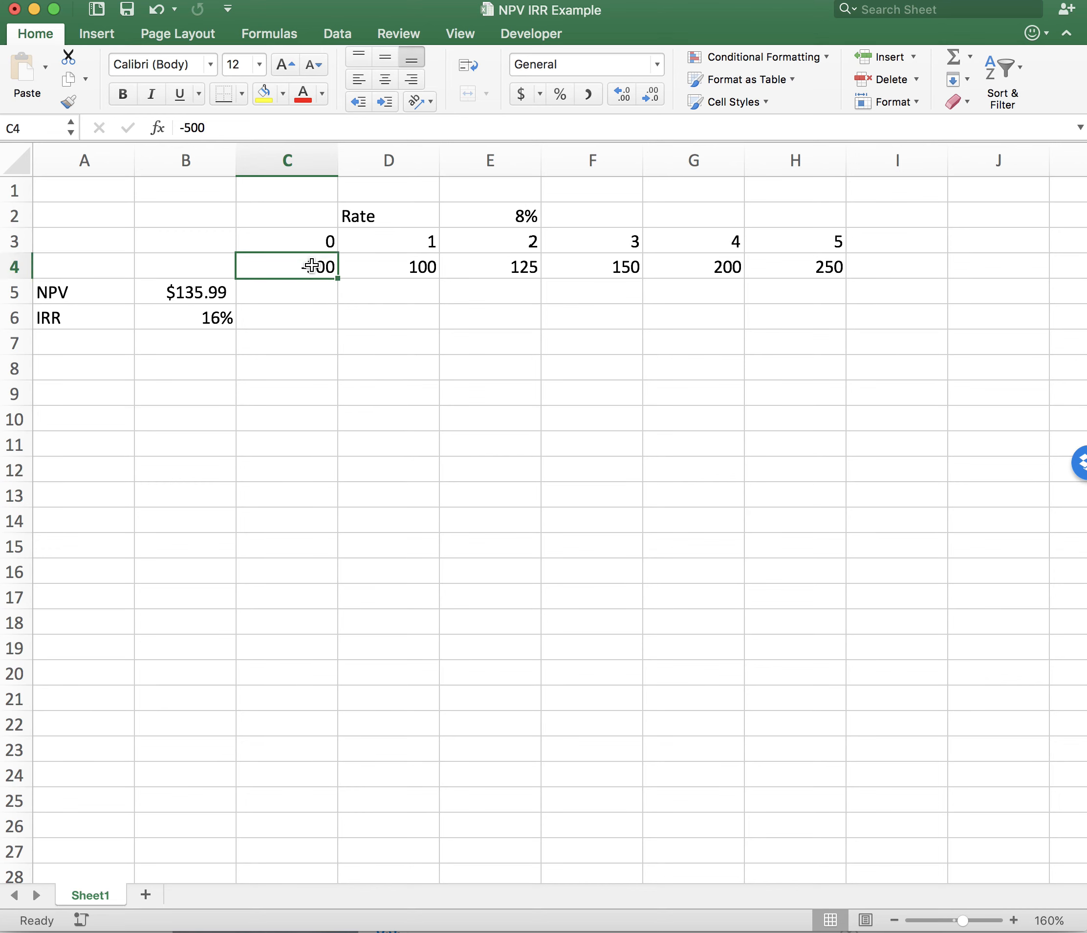
left_click(390, 268)
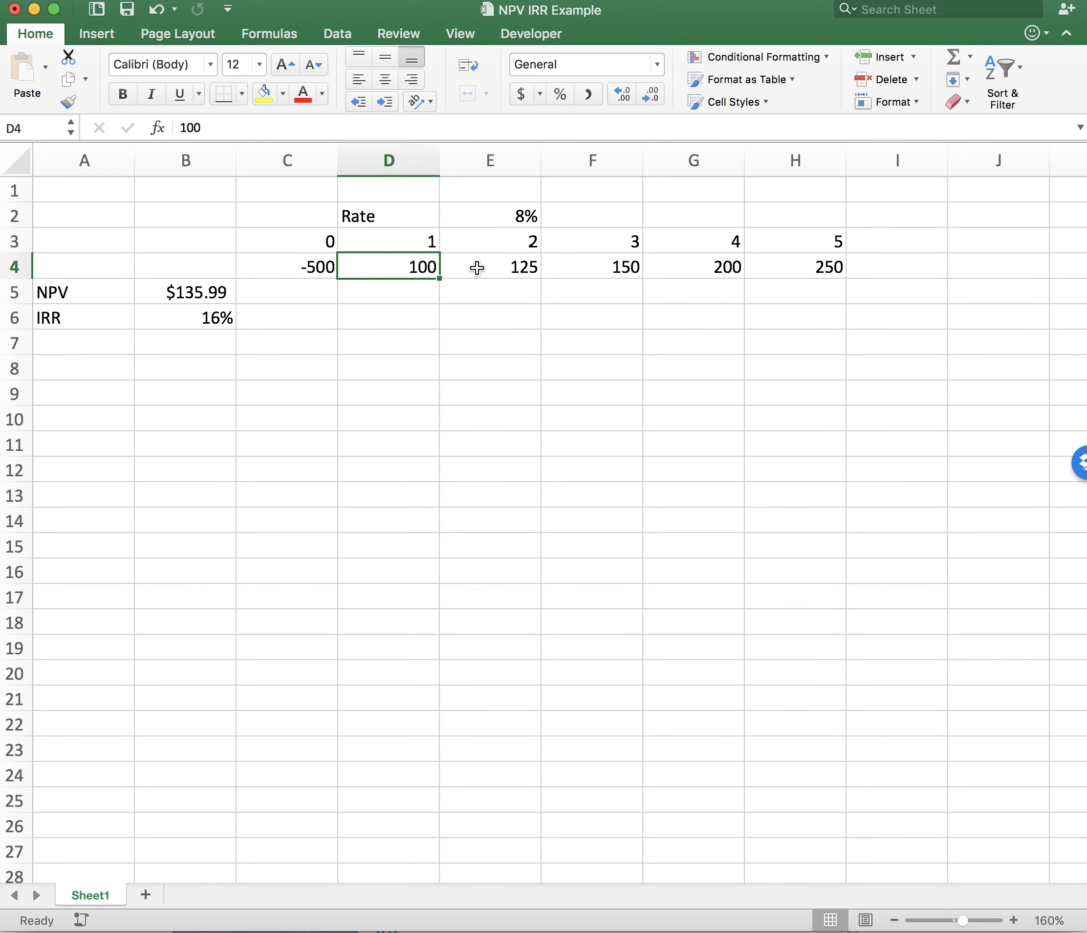
left_click(476, 267)
left_click(591, 267)
left_click(673, 266)
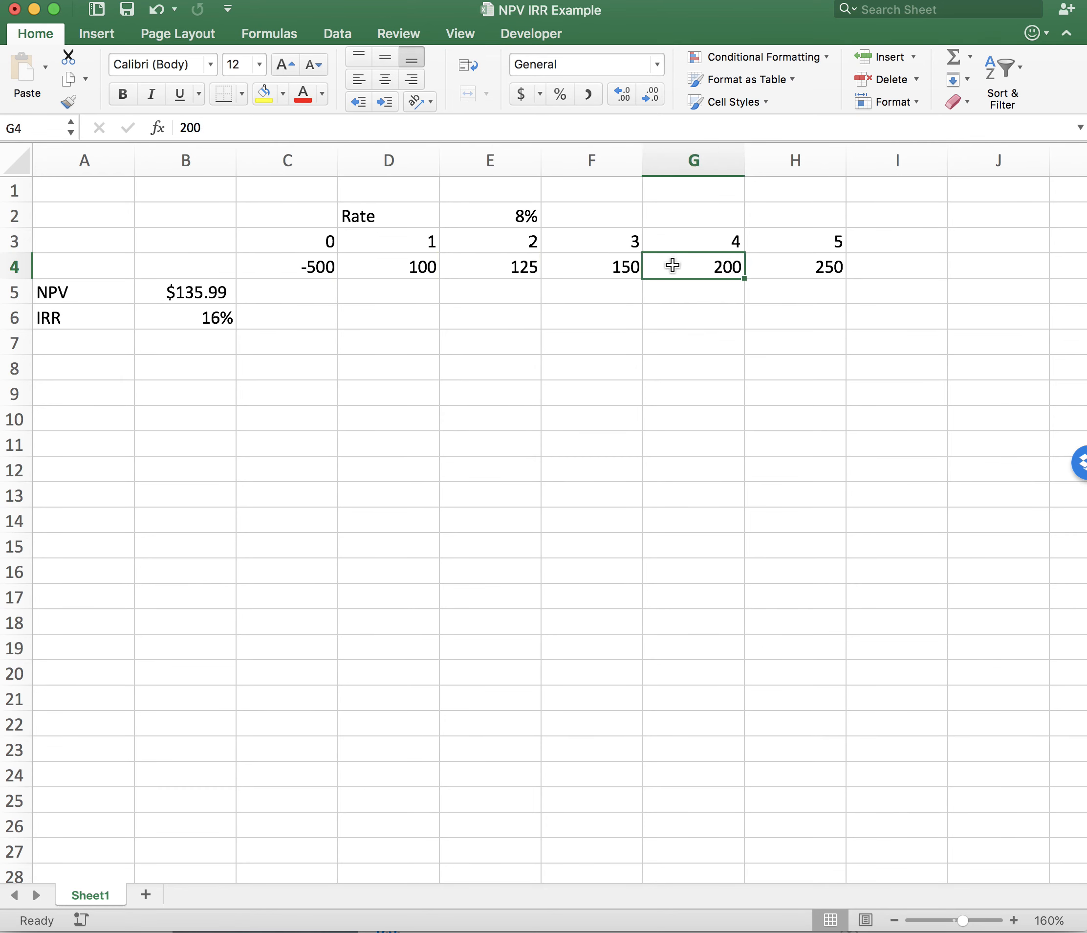
left_click(788, 269)
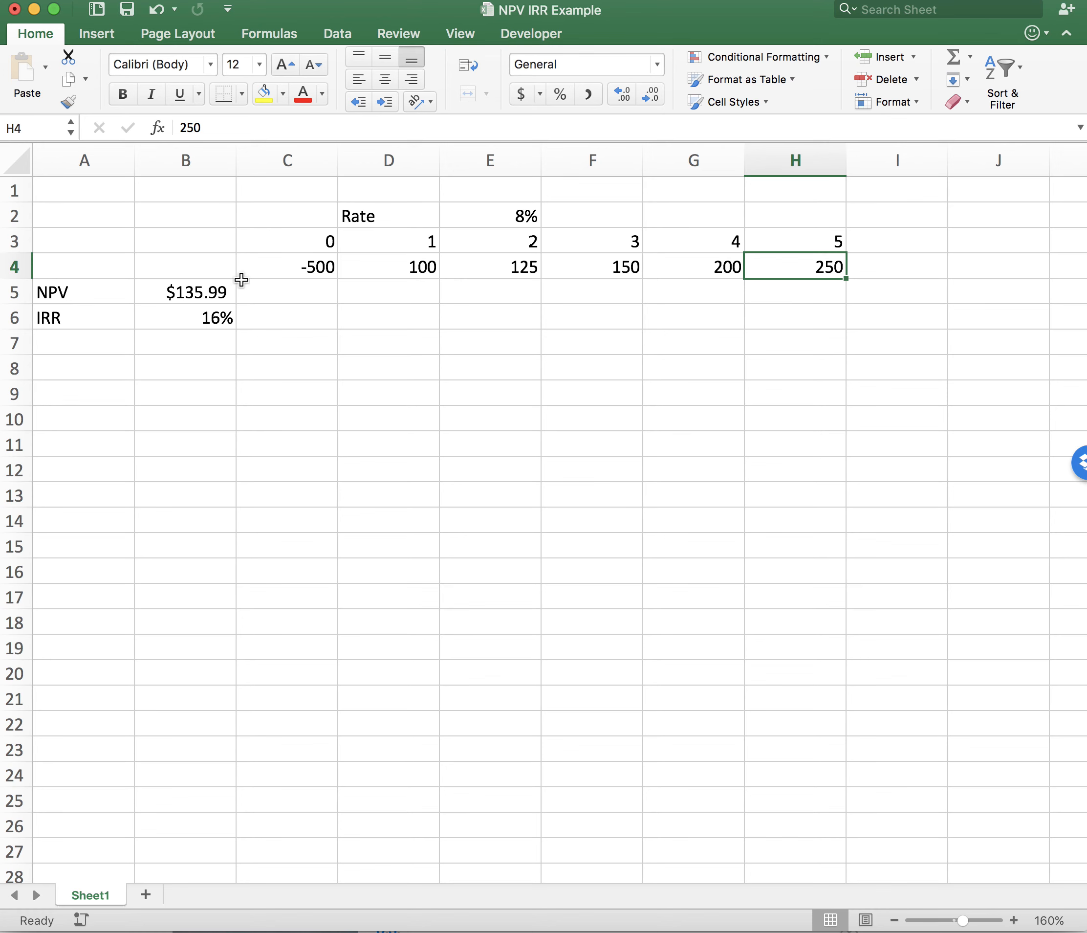
left_click(193, 290)
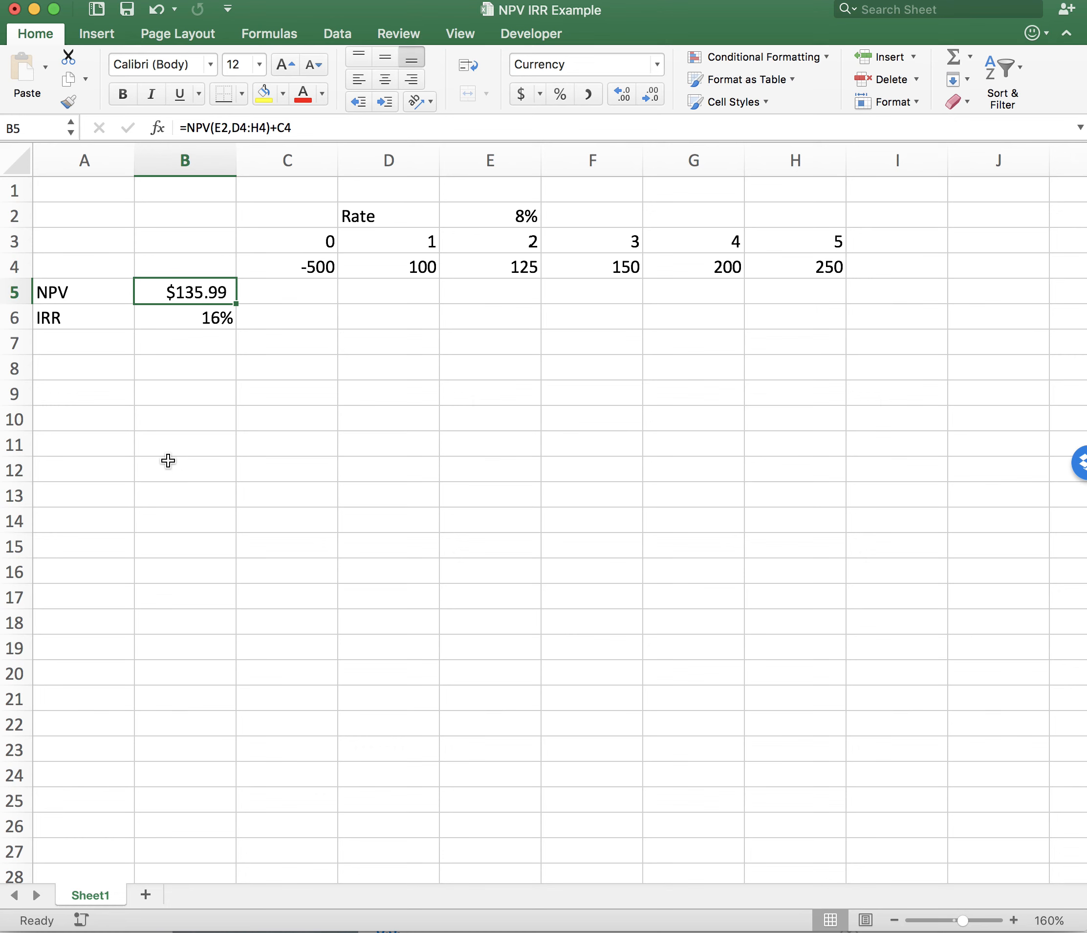
left_click(298, 464)
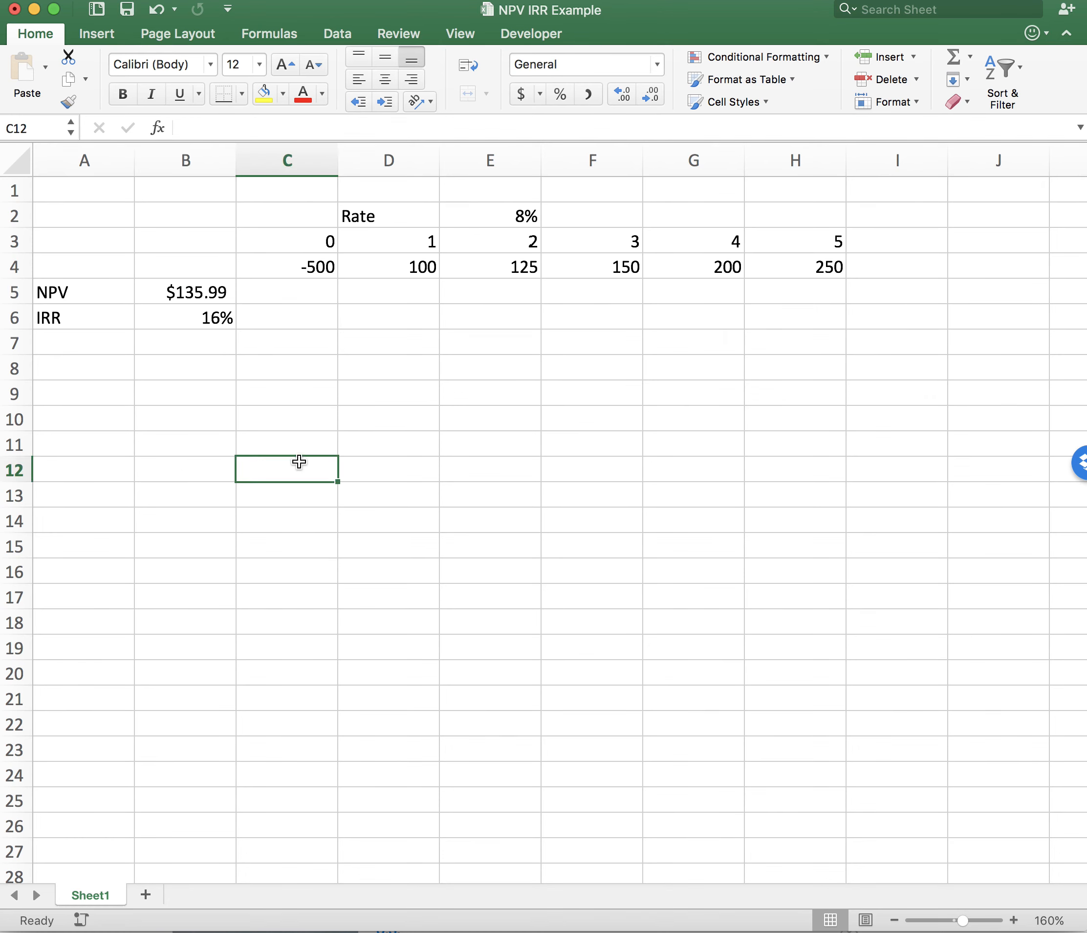
- Compare the discount rate in E2 with the internal rate of return in B6 and the net present value in B5
left_click(523, 213)
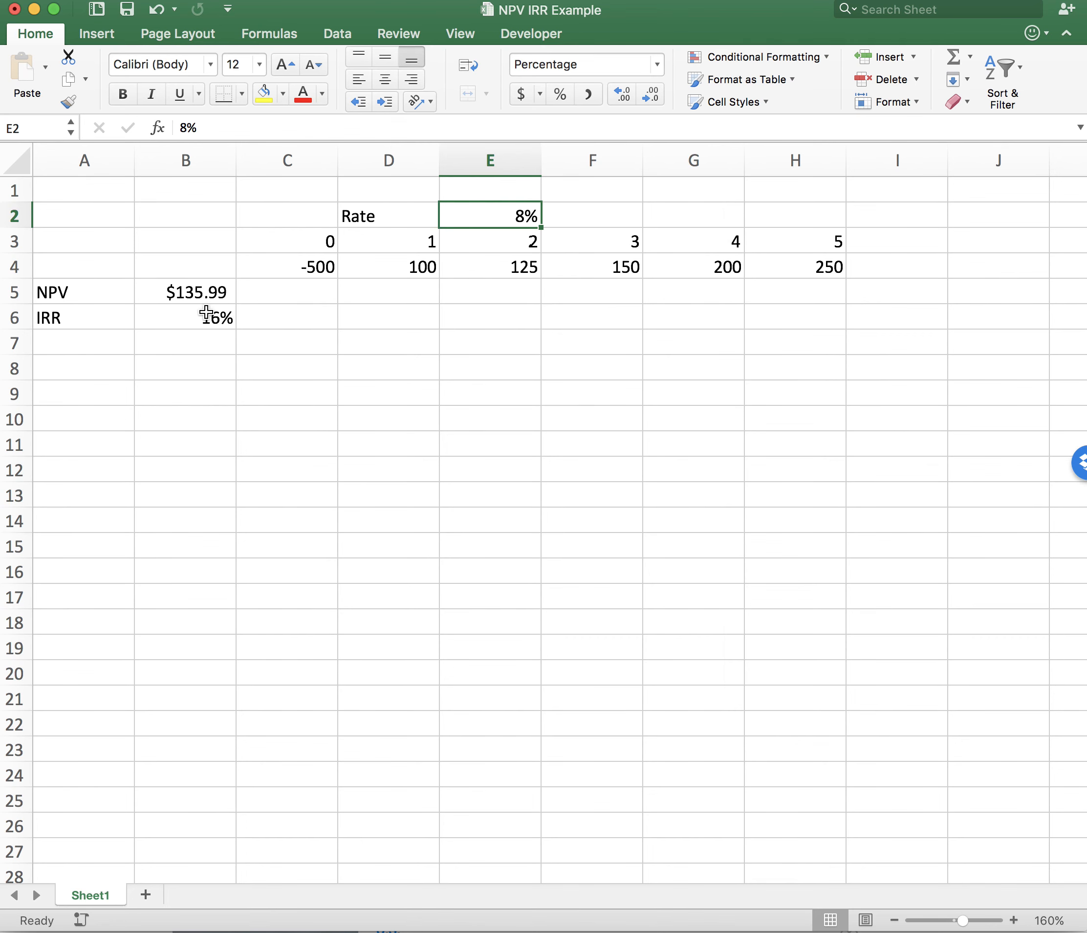
left_click(187, 317)
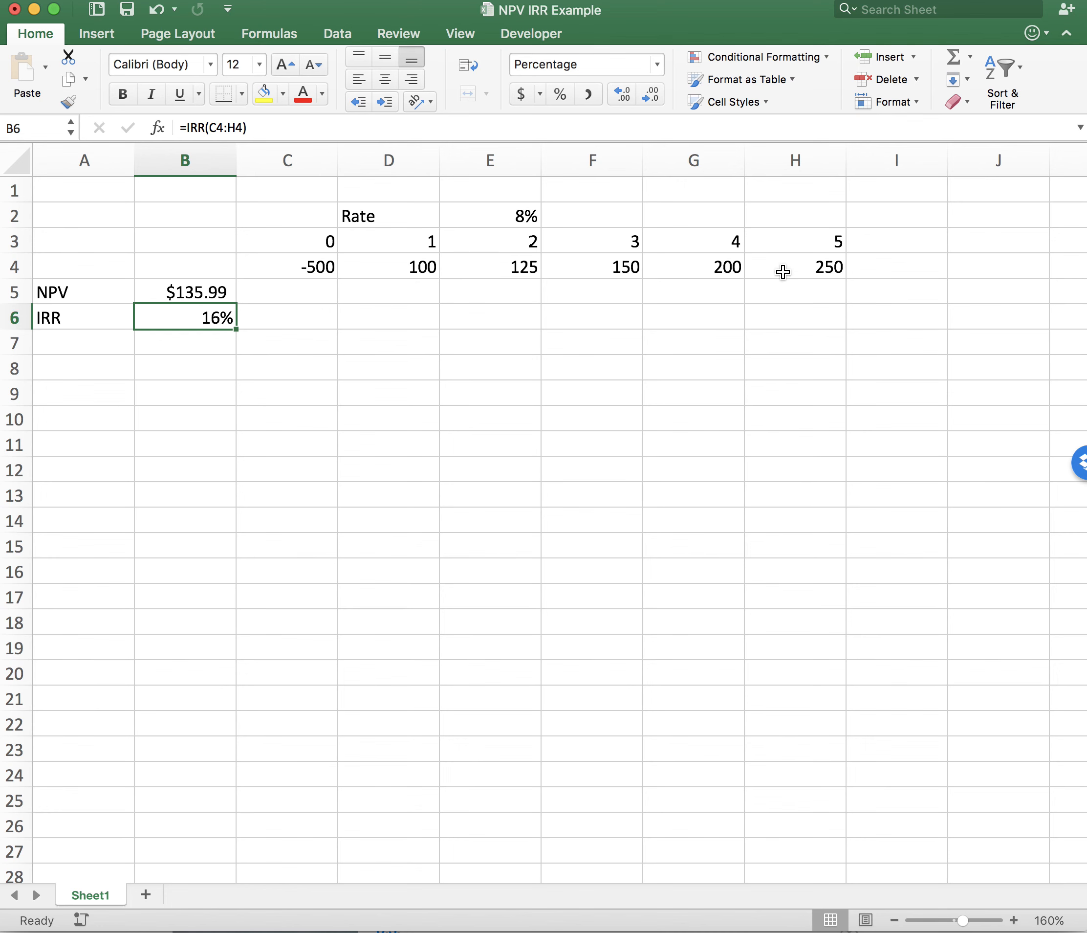
left_click(507, 216)
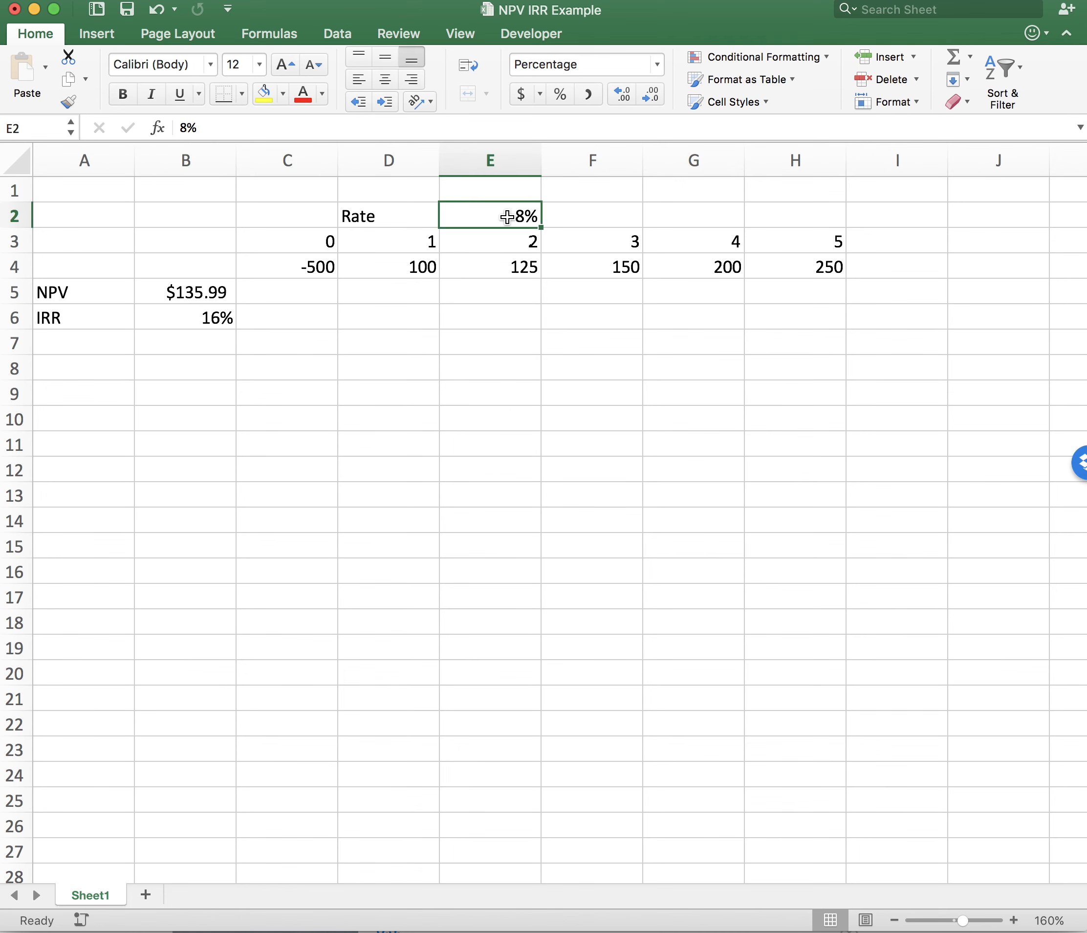
left_click(177, 292)
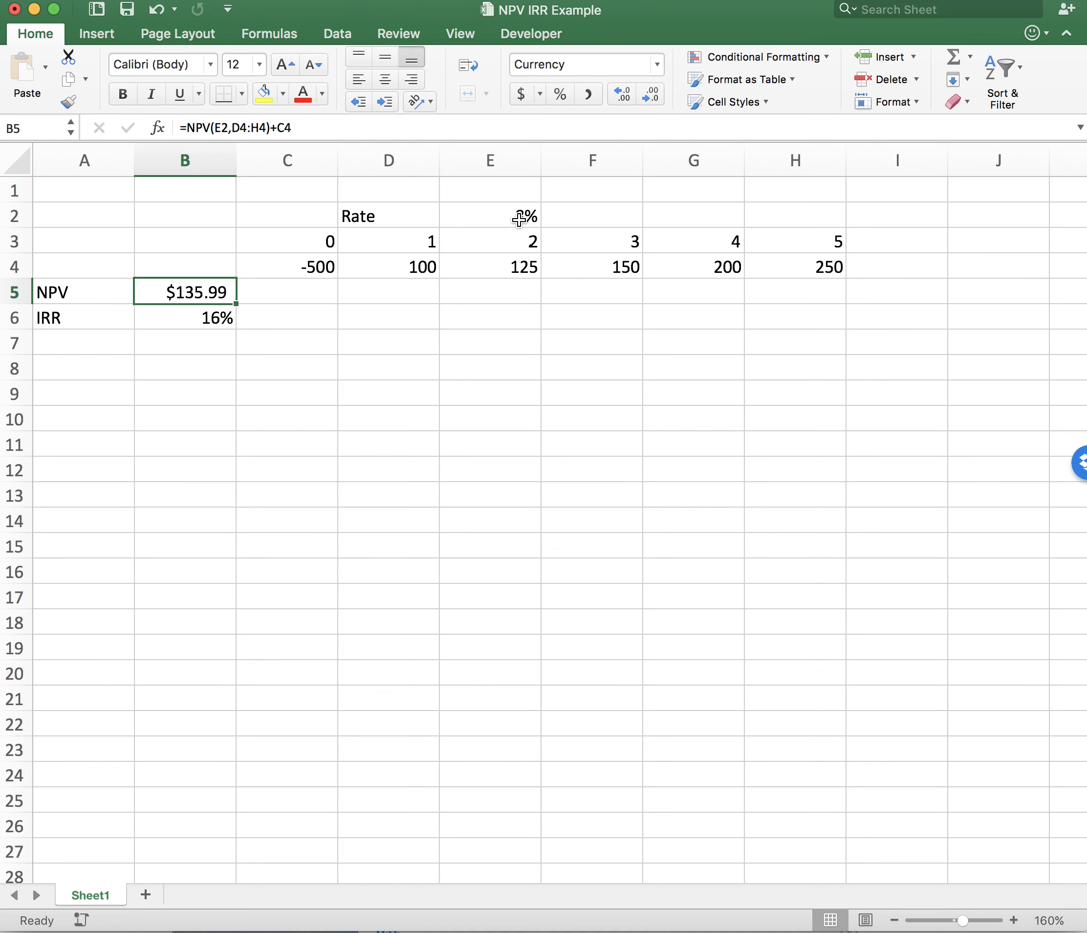
left_click(373, 377)
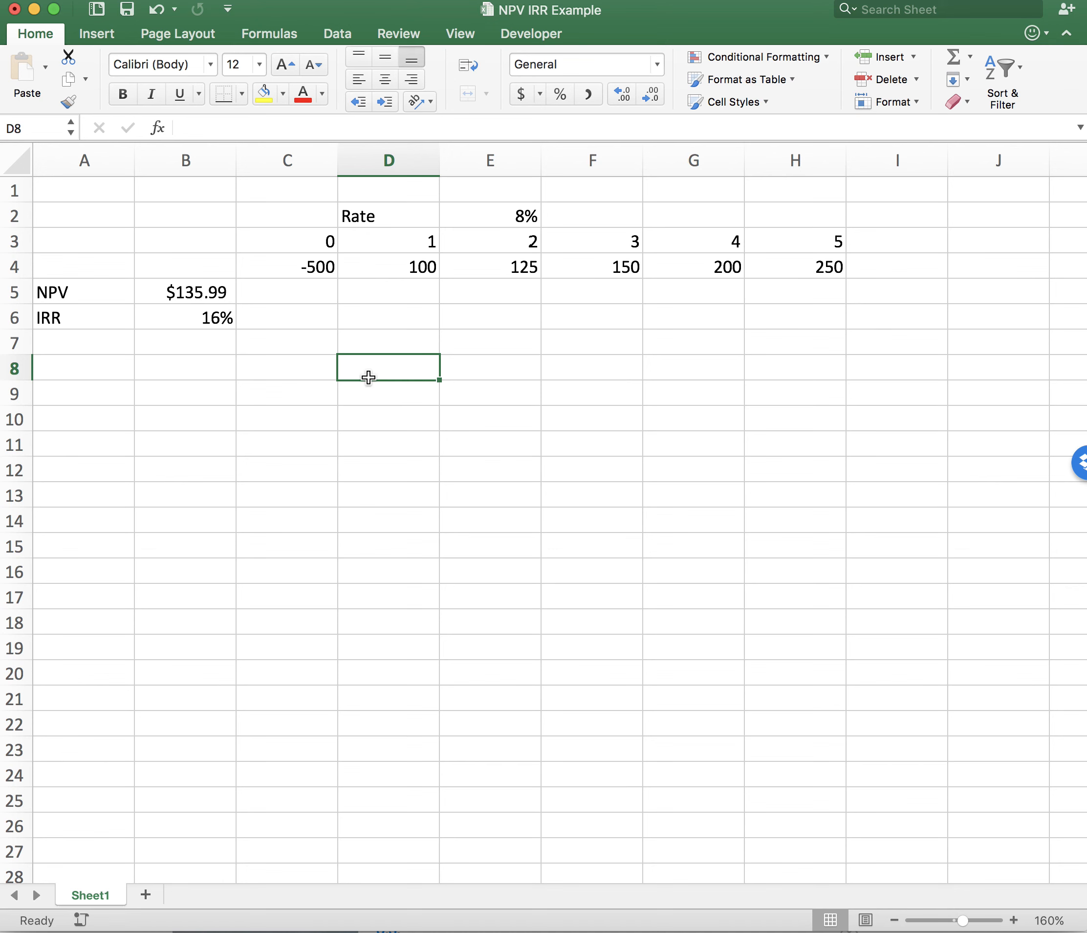
left_click(214, 390)
left_click(207, 368)
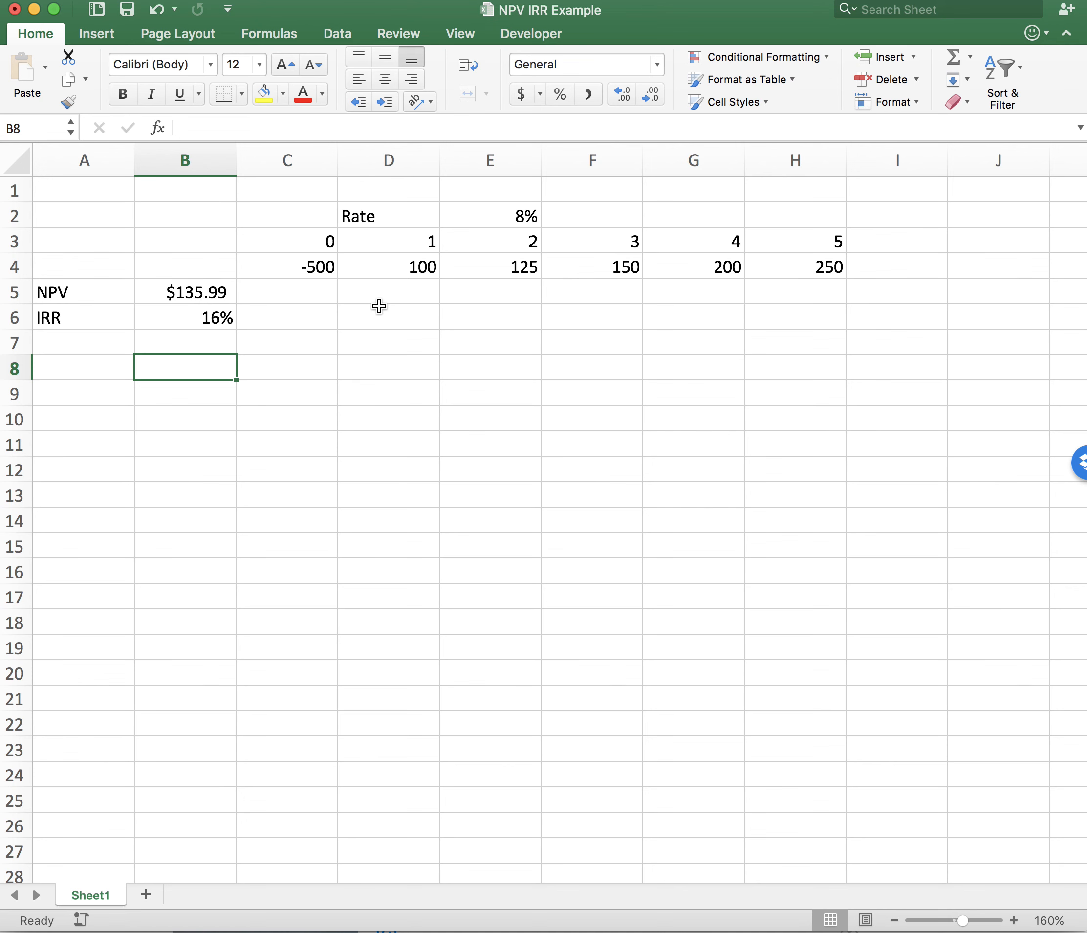
- Go through the cash flows for periods 1 to 5 in D4:H4 once more
left_click(413, 259)
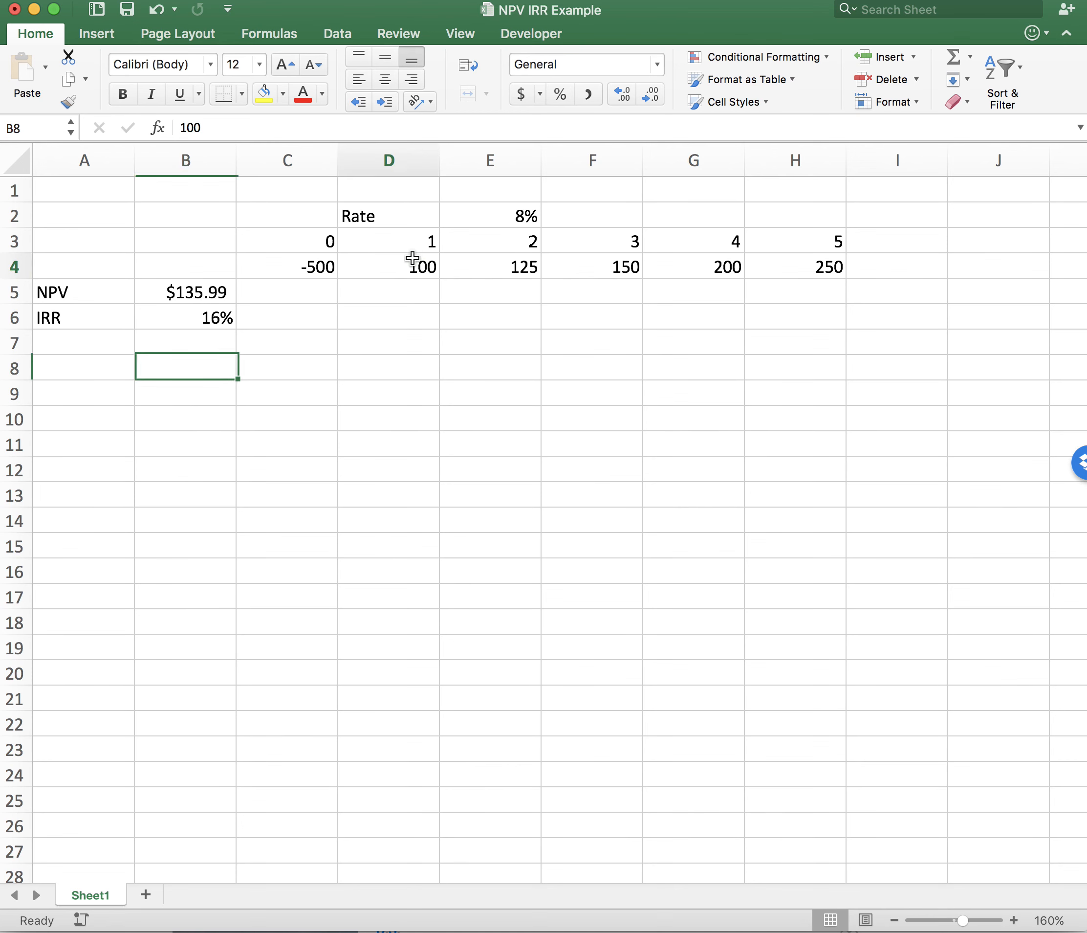
left_click(488, 273)
left_click(590, 272)
left_click(704, 272)
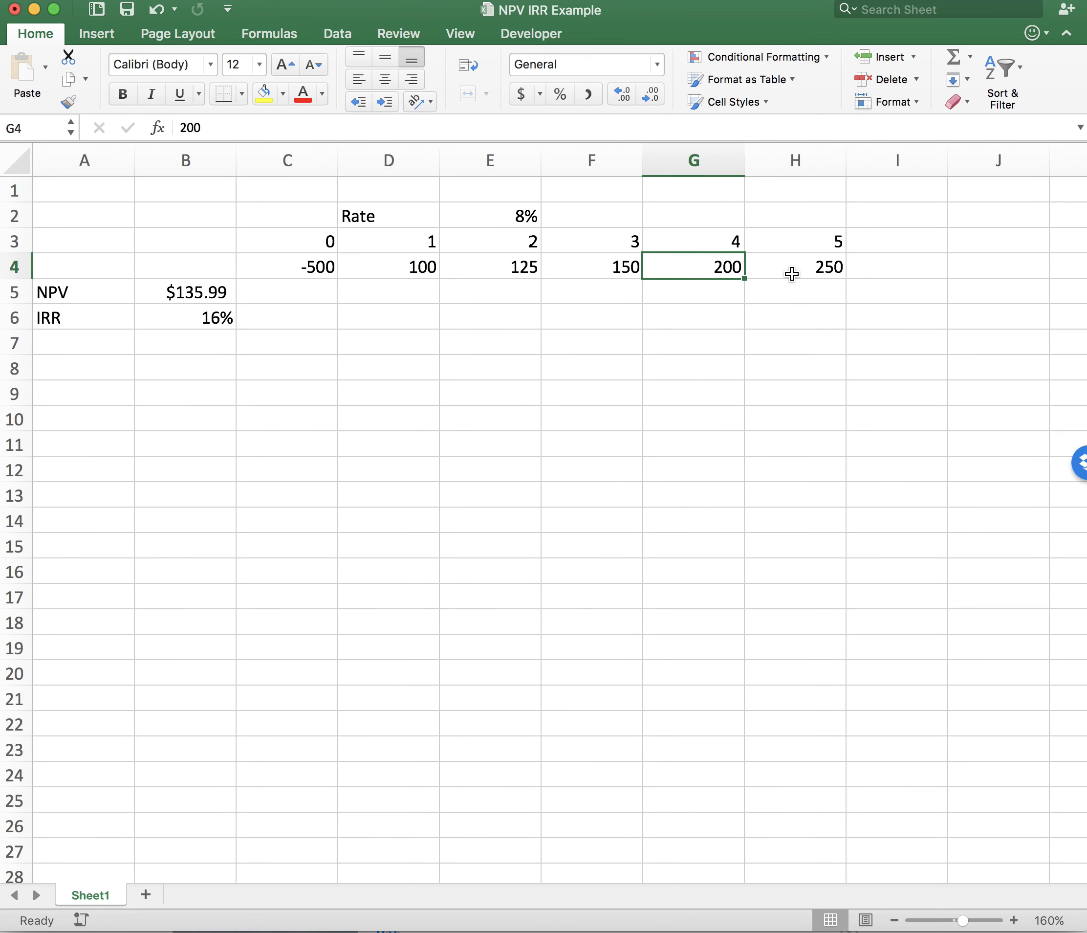
left_click(792, 274)
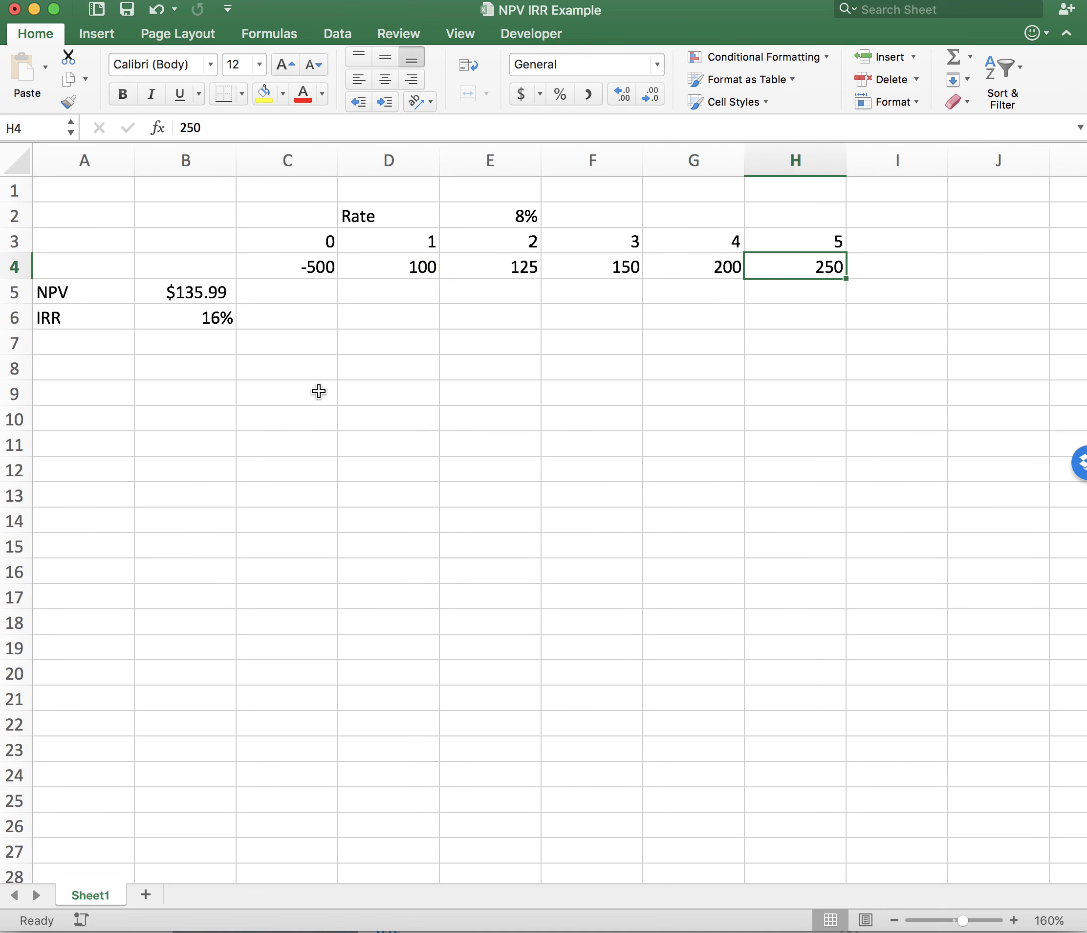